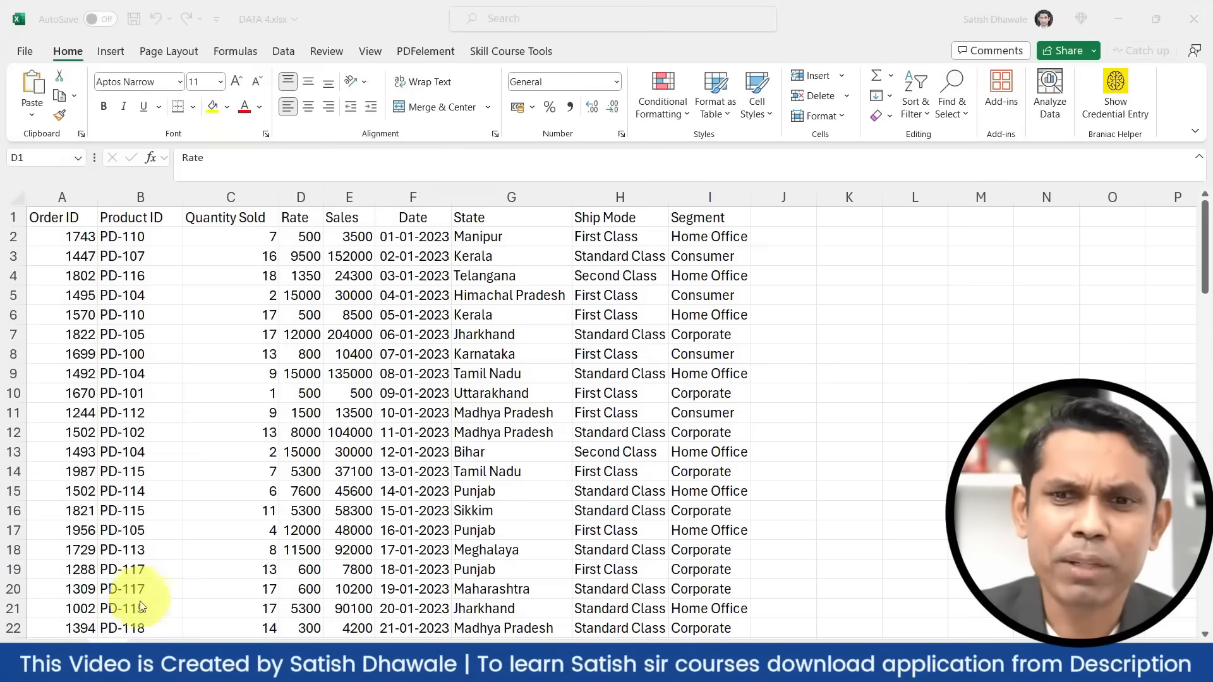
# Review the Sales sheet's columns from Order ID to Segment, including its Product ID column.
pyautogui.click(107, 646)
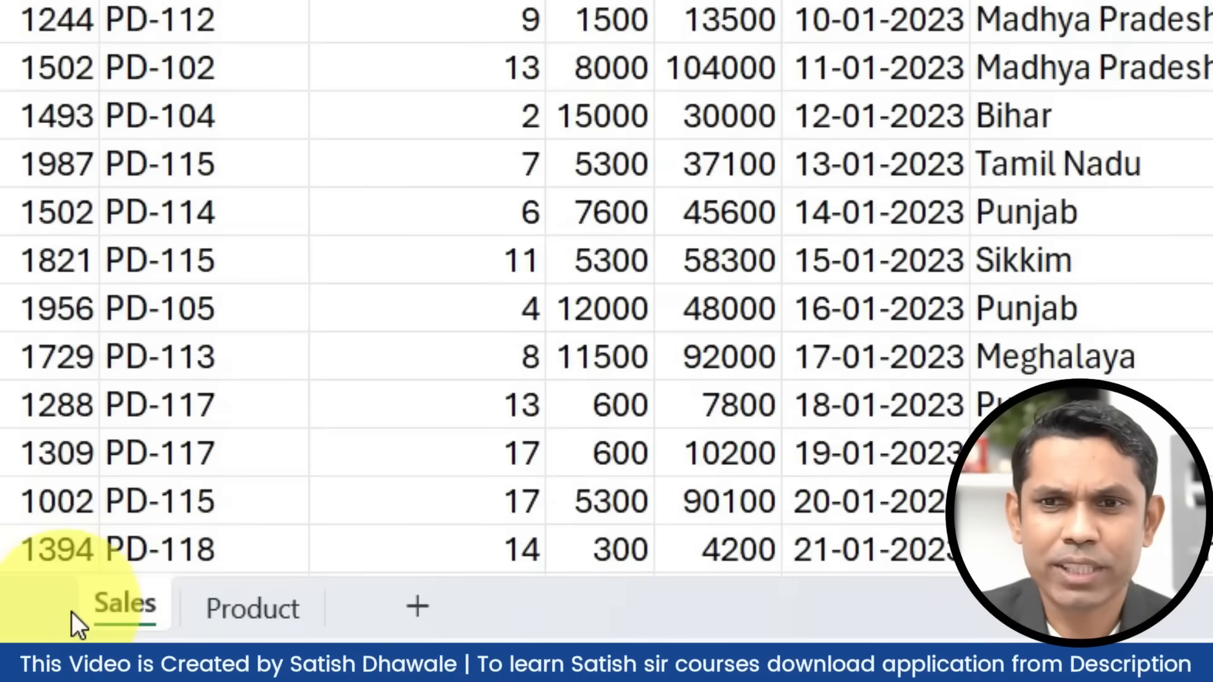
pyautogui.click(187, 614)
pyautogui.click(129, 616)
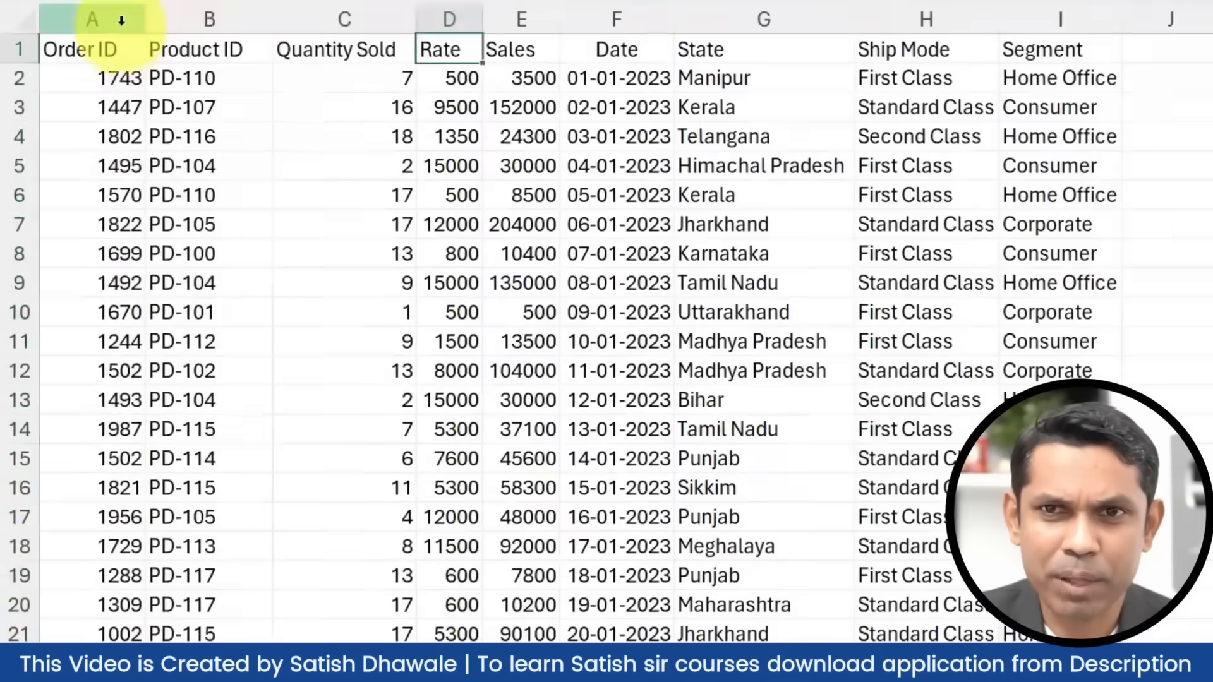
pyautogui.moveTo(121, 20); pyautogui.dragTo(1023, 29)
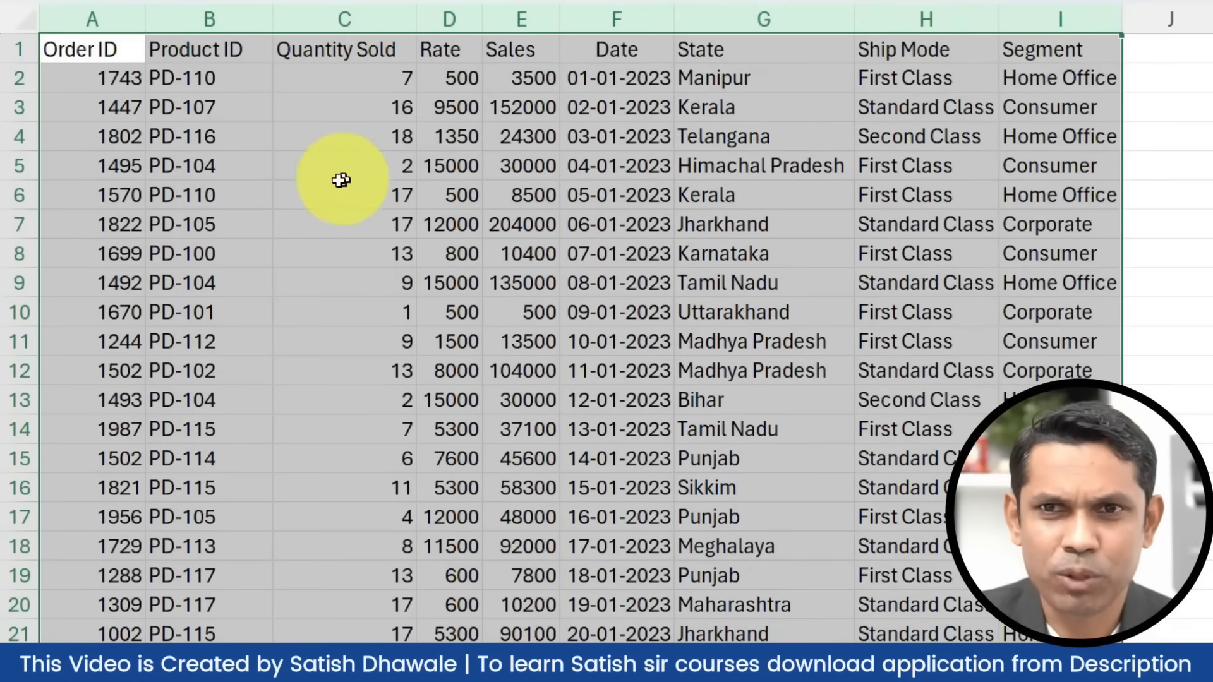
pyautogui.click(218, 22)
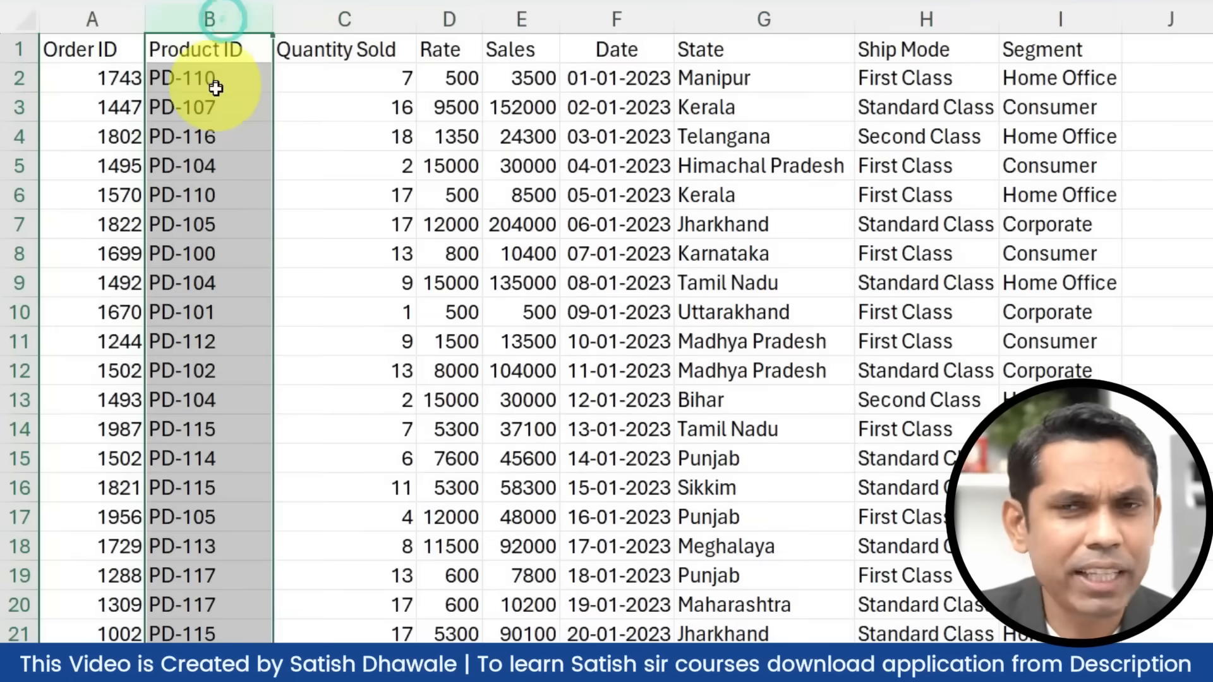
pyautogui.click(217, 134)
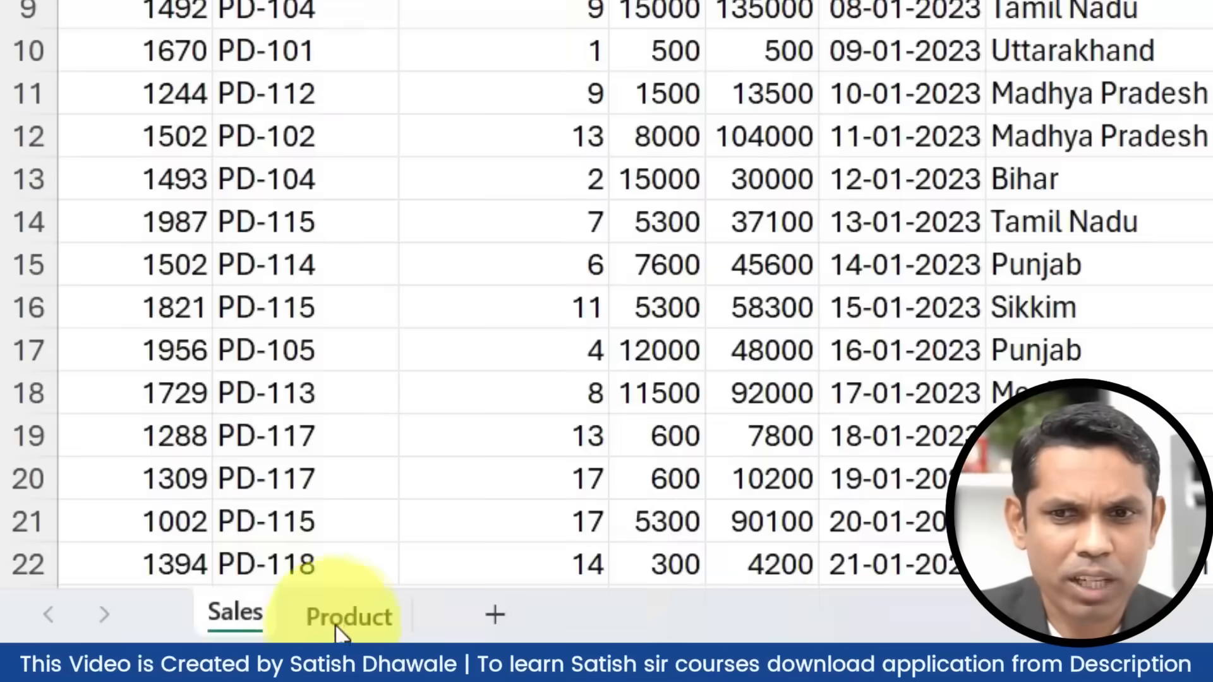
# Examine the Product Name, Category and Product ID columns of the product table on the Product sheet.
pyautogui.click(336, 627)
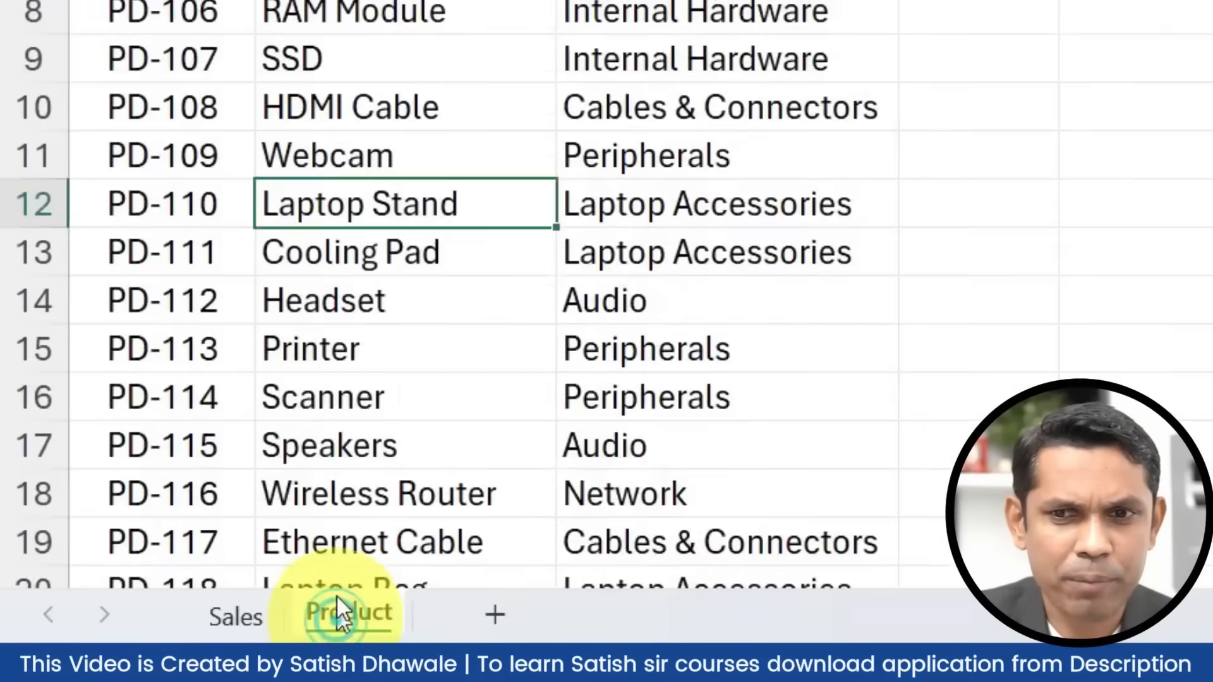
pyautogui.click(278, 8)
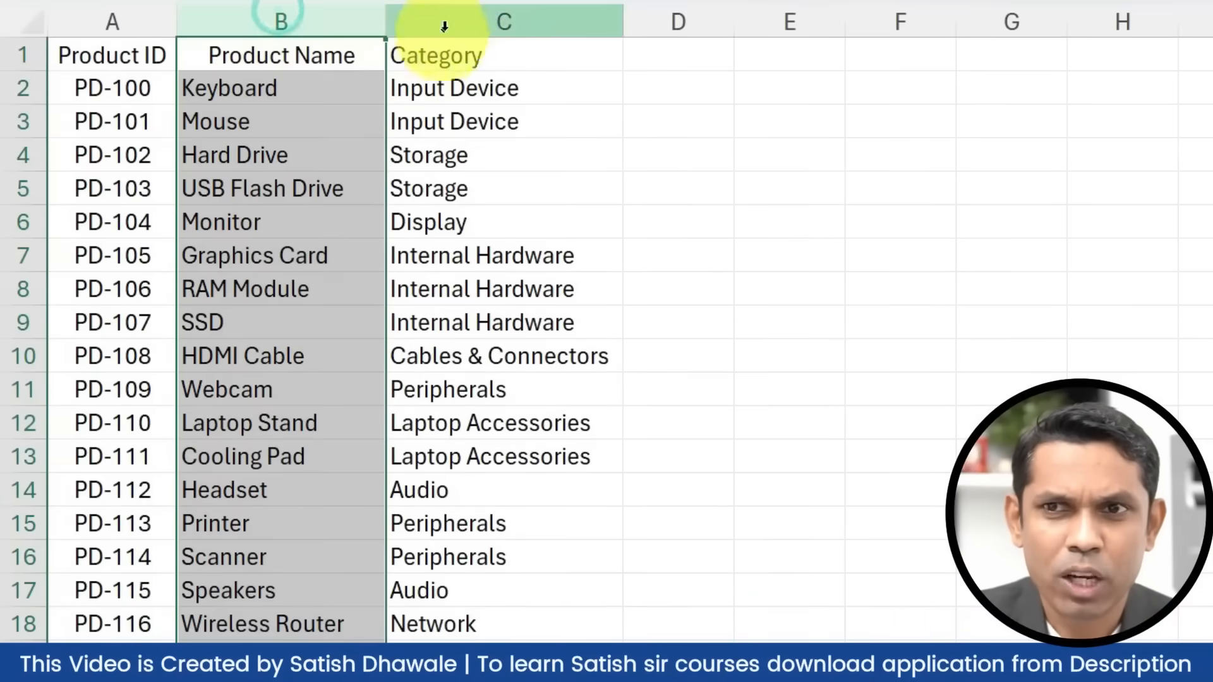
pyautogui.click(457, 15)
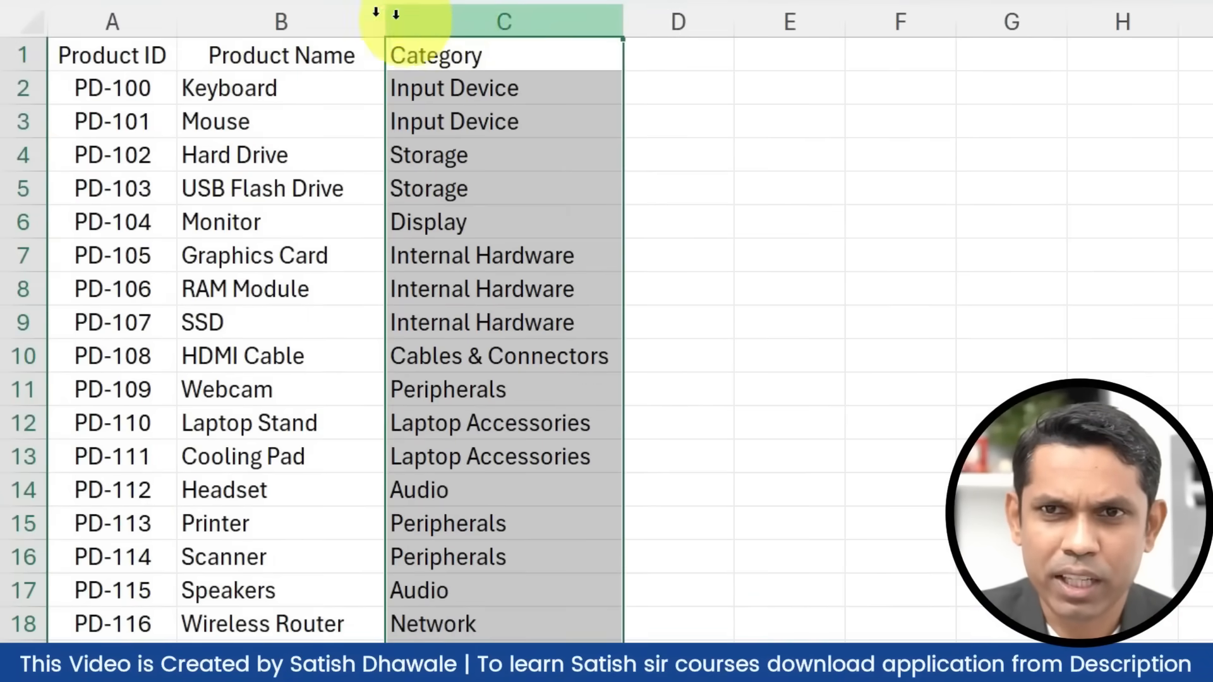
pyautogui.click(122, 17)
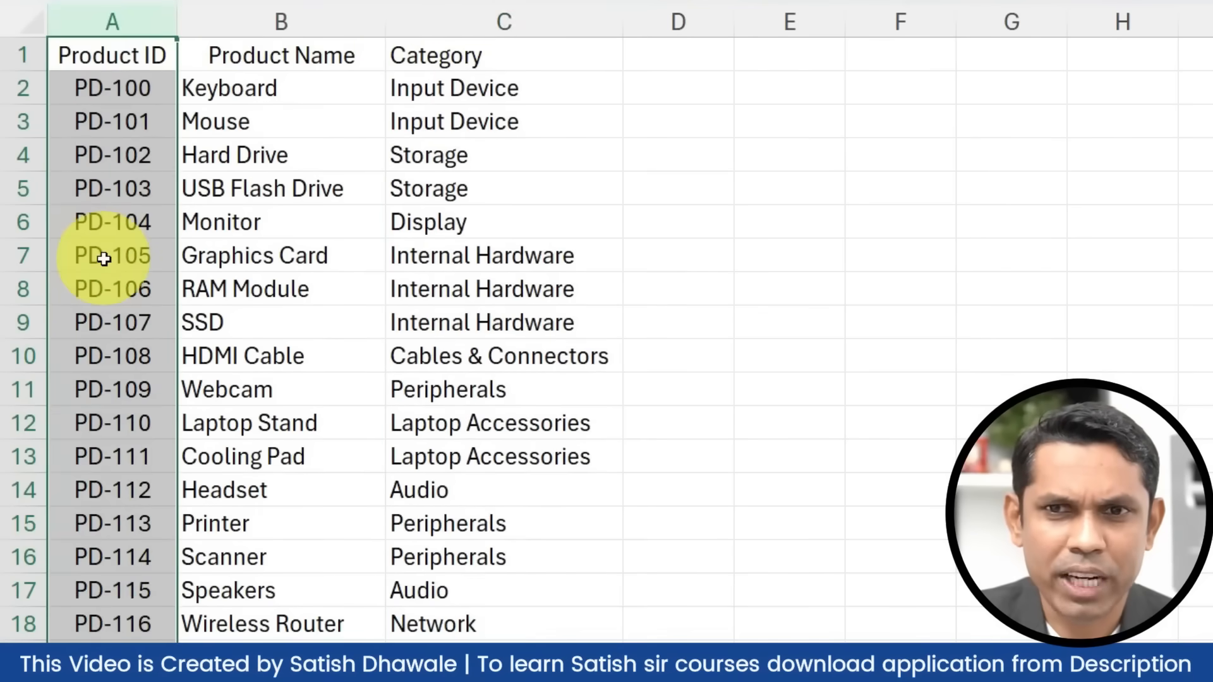
pyautogui.scroll(-2, 103, 259)
pyautogui.scroll(2, 103, 254)
pyautogui.click(152, 443)
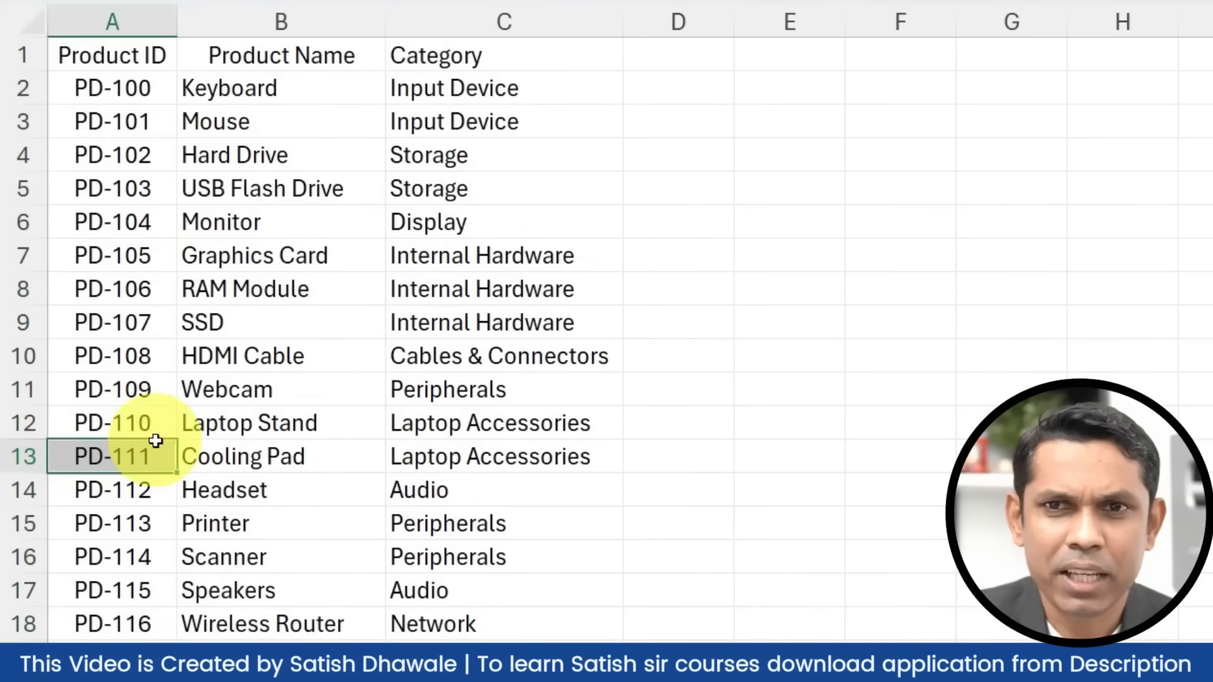
pyautogui.moveTo(138, 51); pyautogui.dragTo(379, 436)
pyautogui.moveTo(408, 486); pyautogui.dragTo(455, 657)
# Look back at the Sales sheet, and review the Product sheet's columns A to C and its list of product IDs.
pyautogui.click(158, 667)
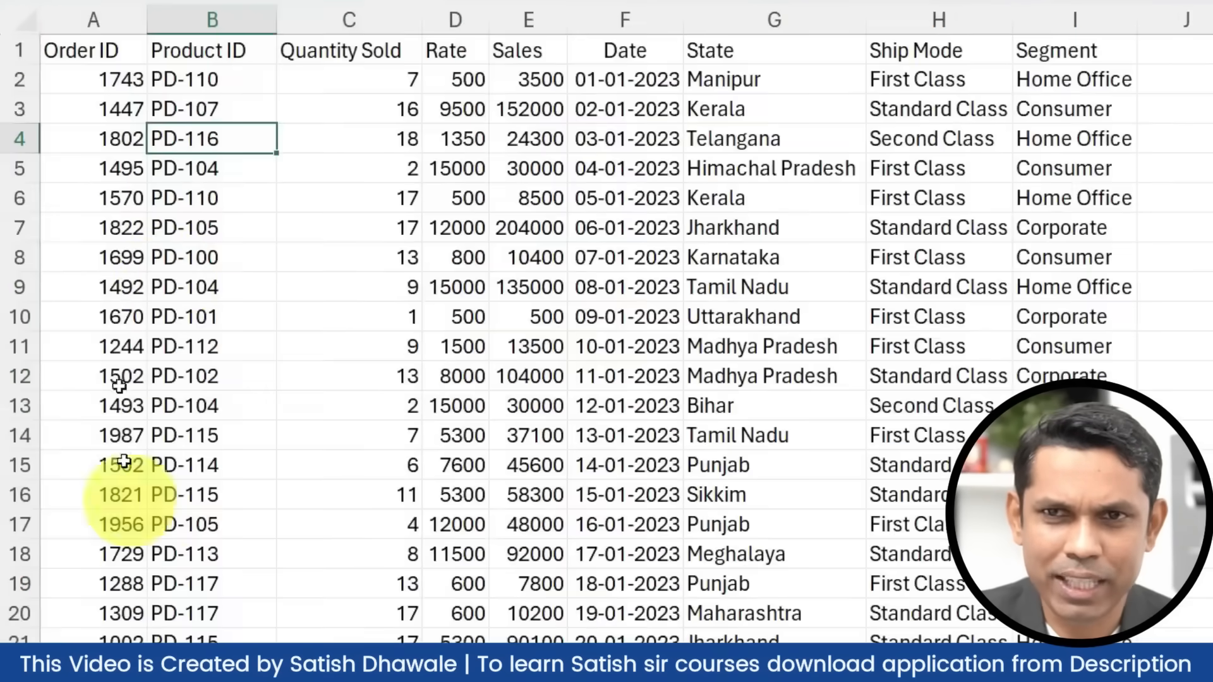
pyautogui.hotkey('ctrl', 'pageup')
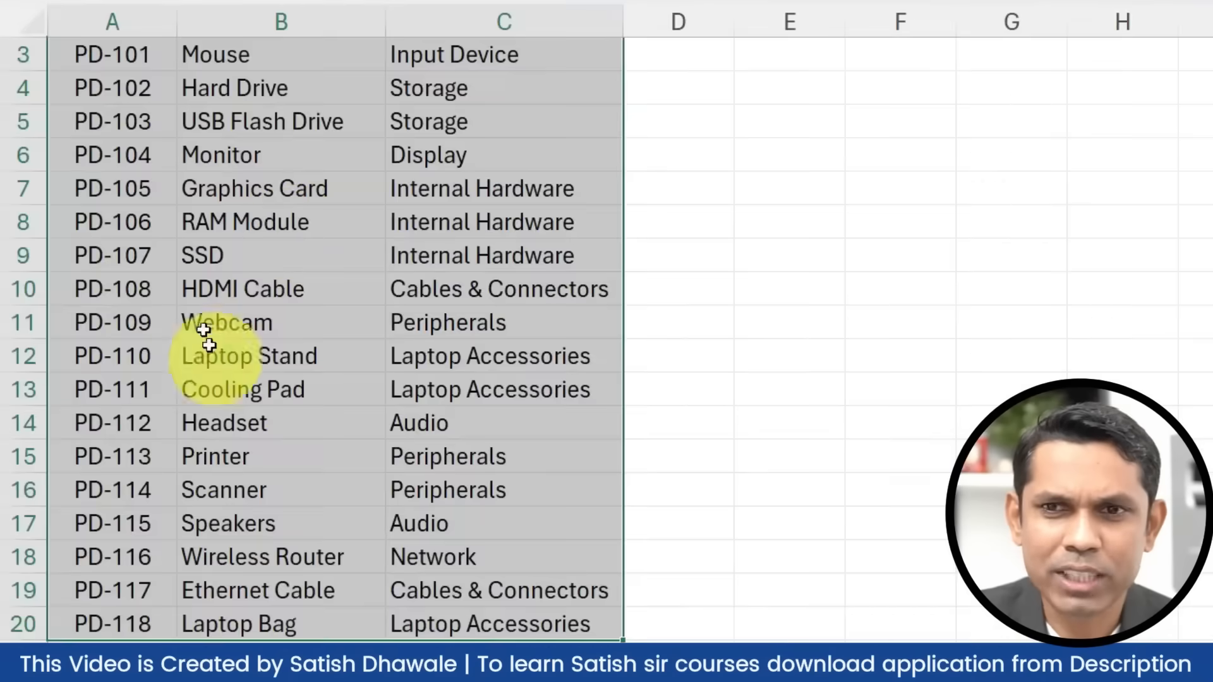
pyautogui.scroll(1, 272, 244)
pyautogui.moveTo(136, 17); pyautogui.dragTo(471, 18)
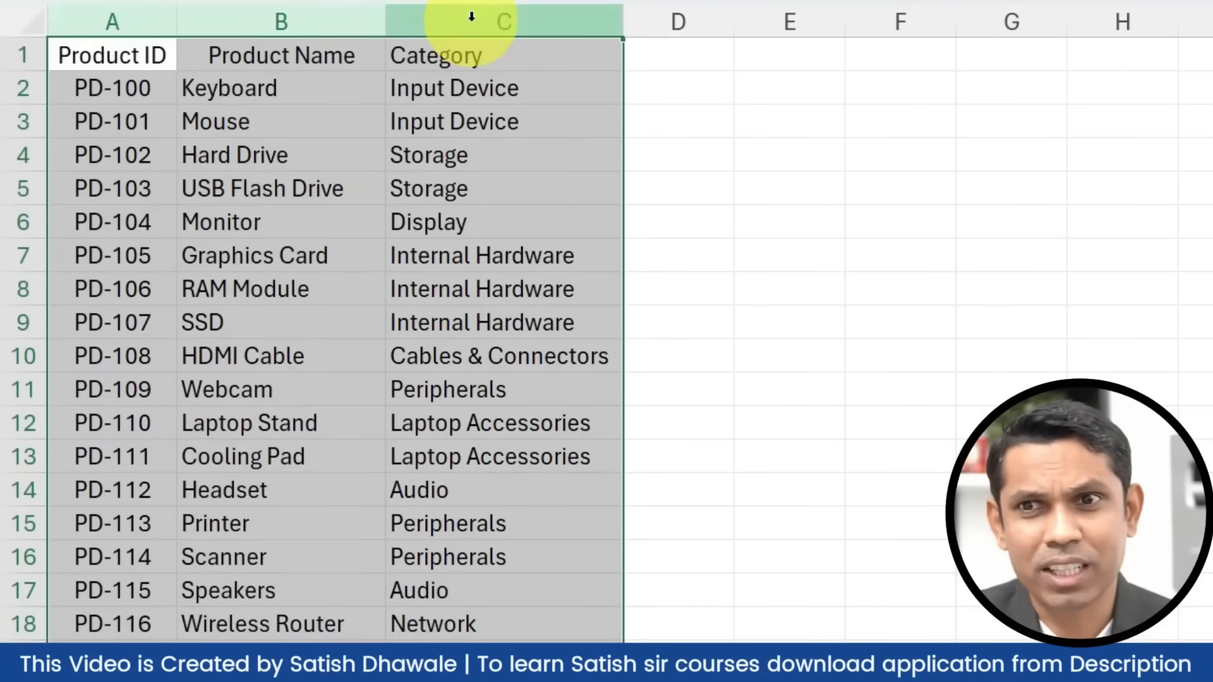
pyautogui.moveTo(469, 18); pyautogui.dragTo(444, 28)
pyautogui.moveTo(119, 88); pyautogui.dragTo(117, 624)
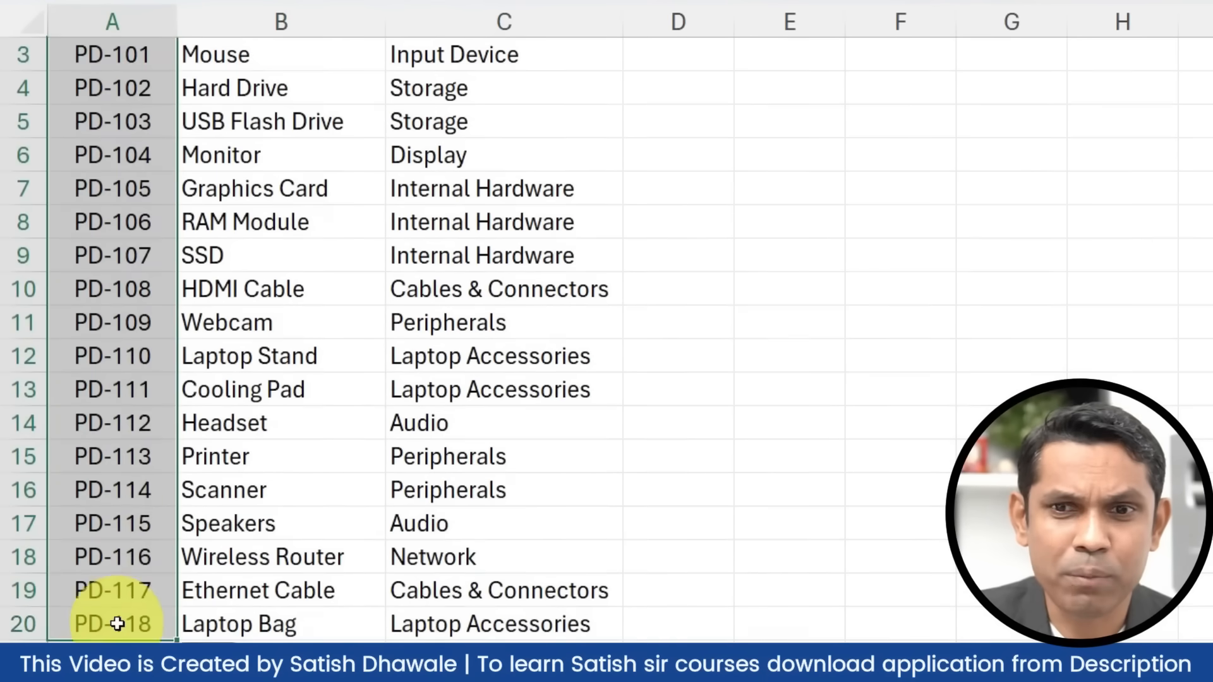
pyautogui.scroll(1, 119, 616)
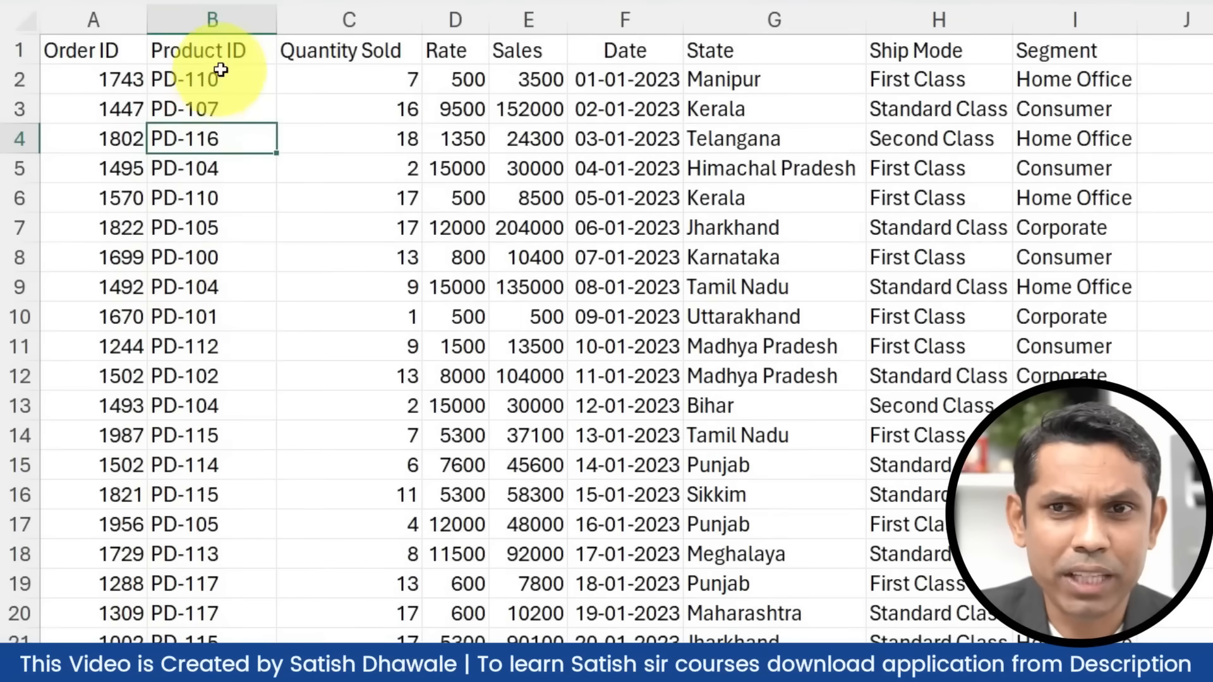
# Compare the product IDs recorded in the Sales sheet with the list of IDs in the Product sheet.
pyautogui.moveTo(221, 75); pyautogui.dragTo(216, 598)
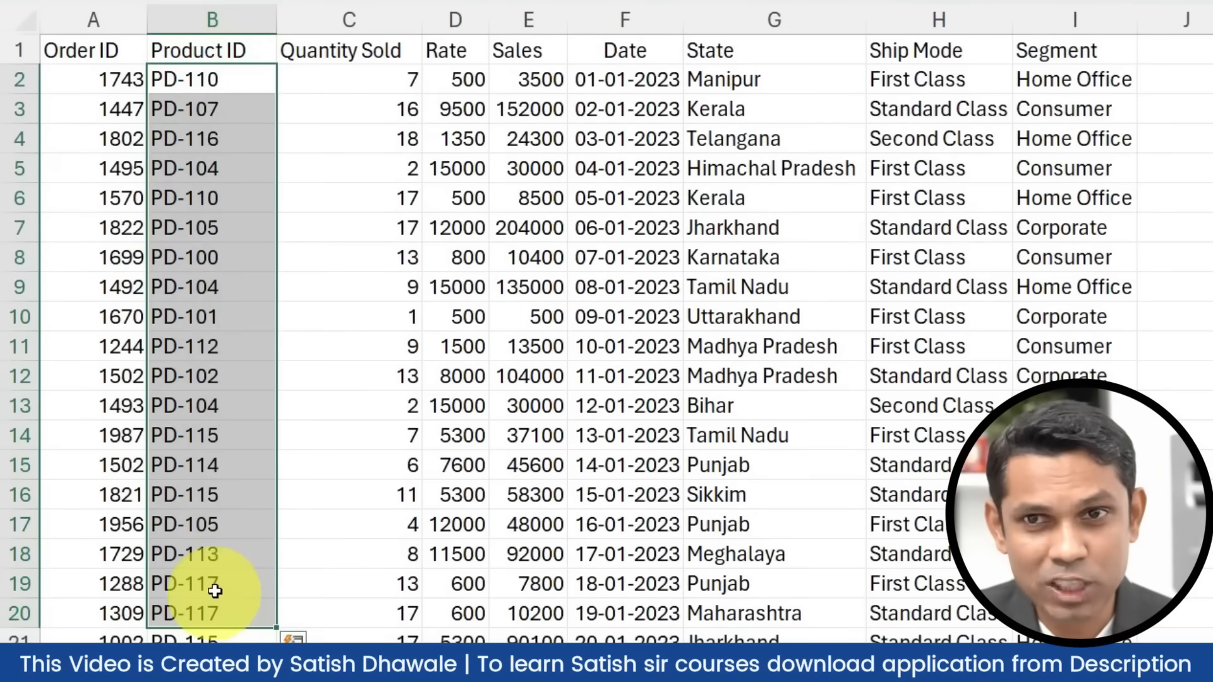
pyautogui.click(227, 17)
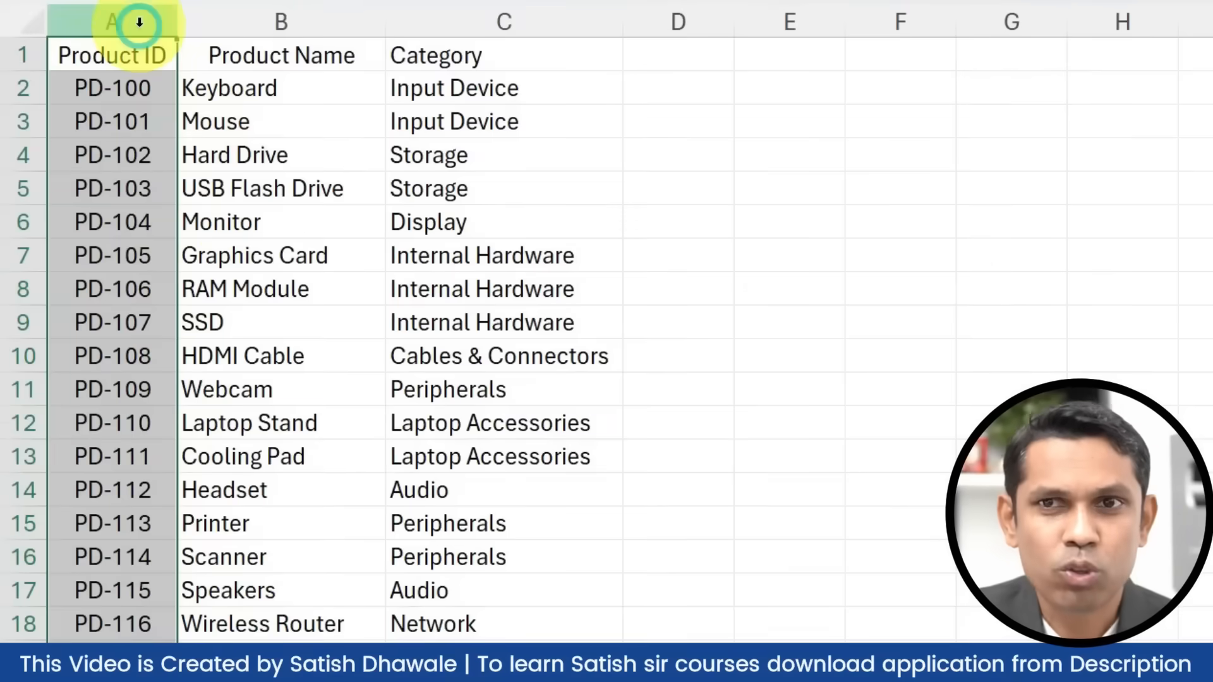
pyautogui.click(140, 24)
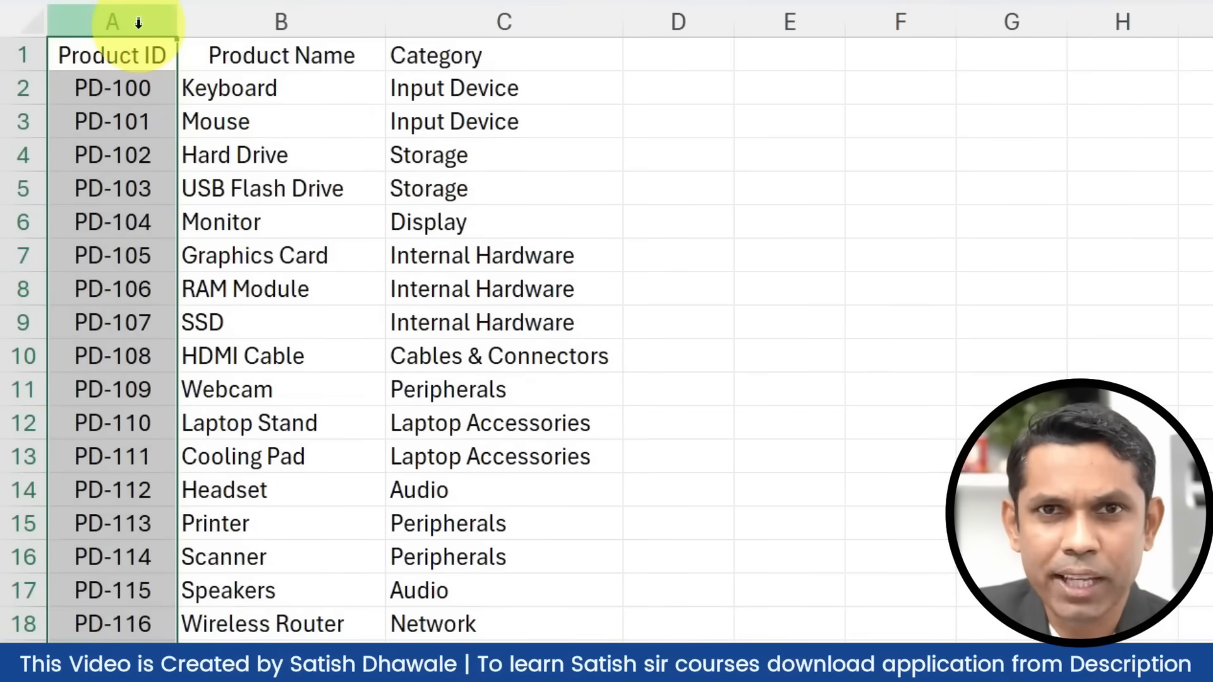
pyautogui.click(135, 100)
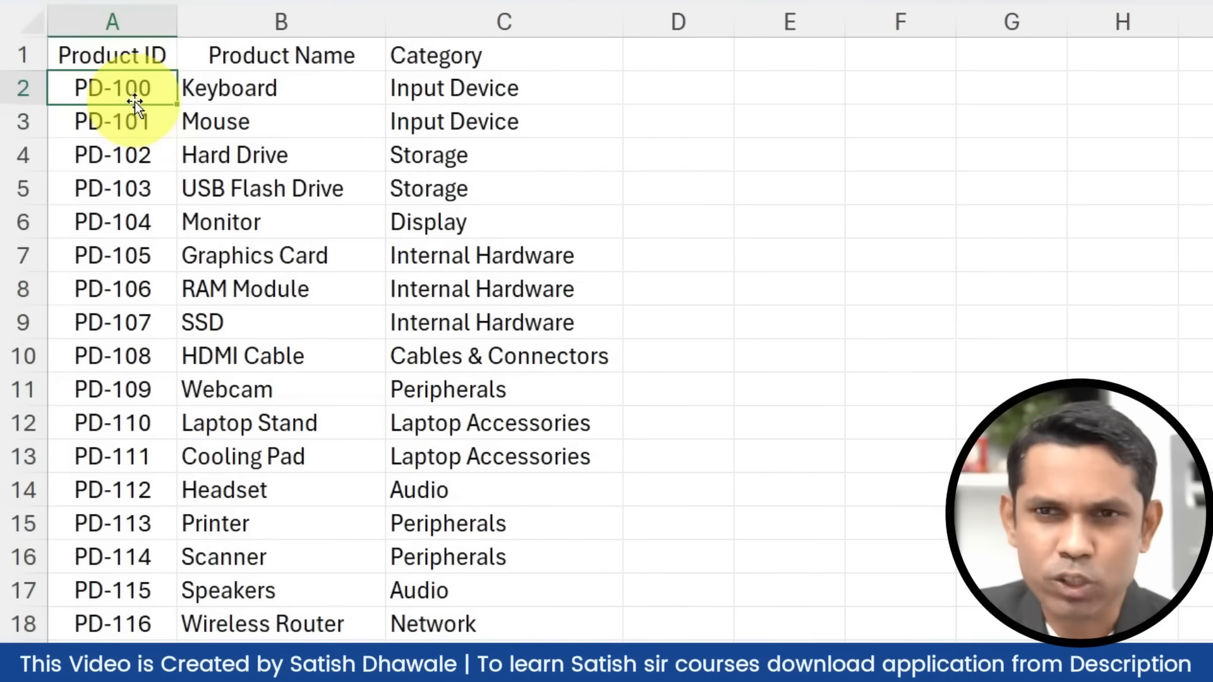
pyautogui.click(134, 16)
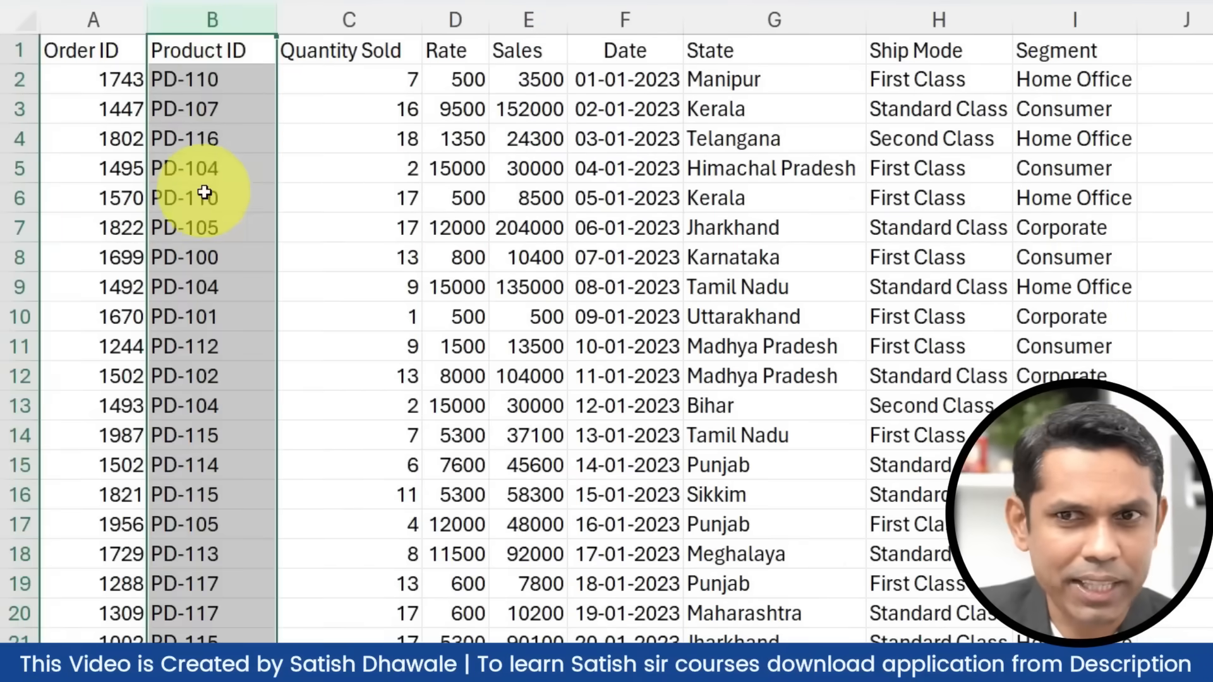
pyautogui.moveTo(249, 100); pyautogui.dragTo(194, 528)
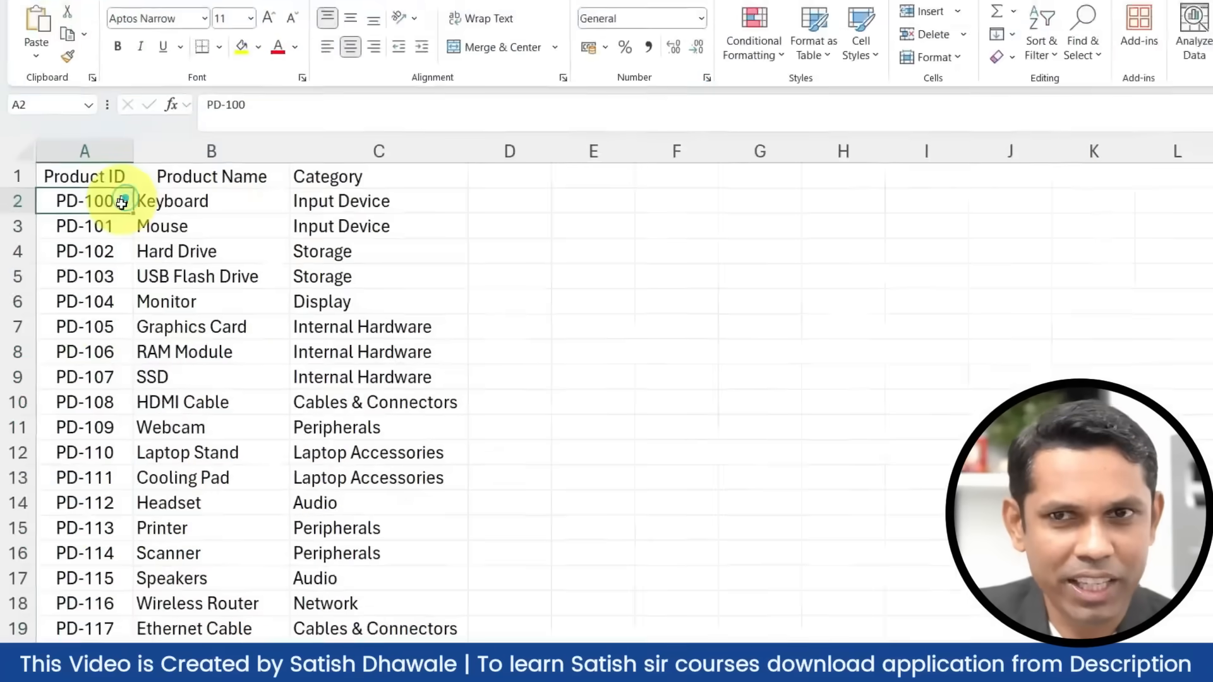
pyautogui.moveTo(103, 198); pyautogui.dragTo(98, 570)
# Check the Product ID header and column on the Sales sheet against the matching column on the Product sheet.
pyautogui.click(111, 652)
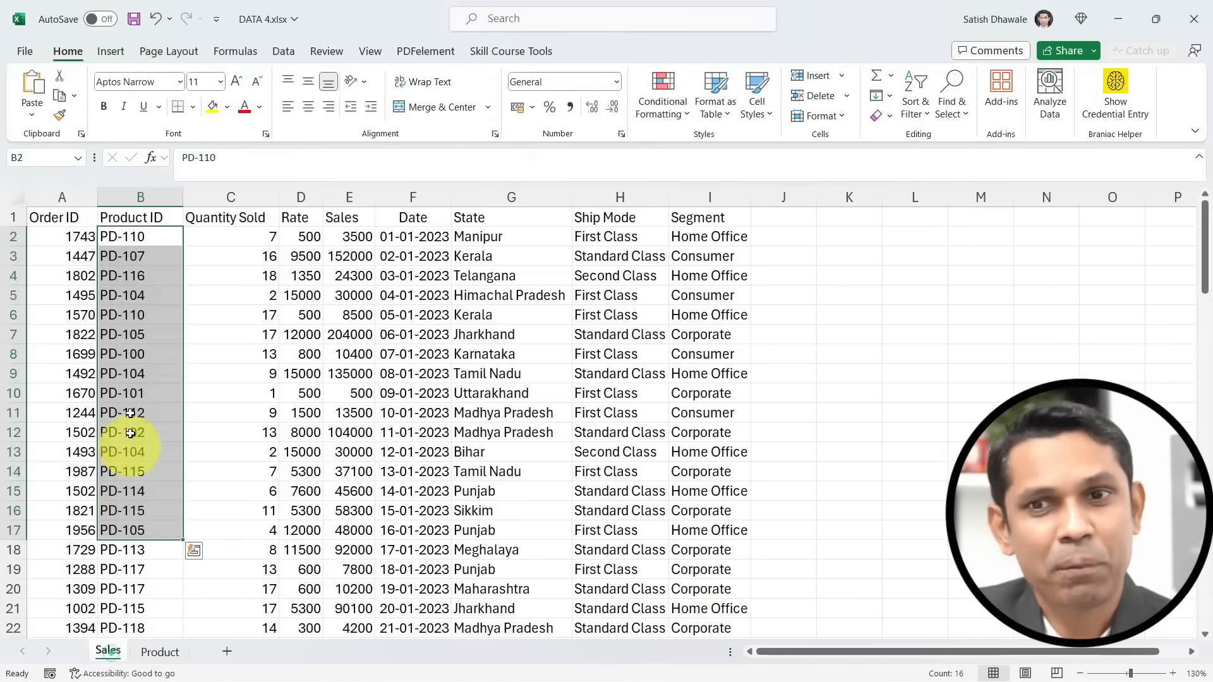
pyautogui.click(130, 393)
pyautogui.click(137, 195)
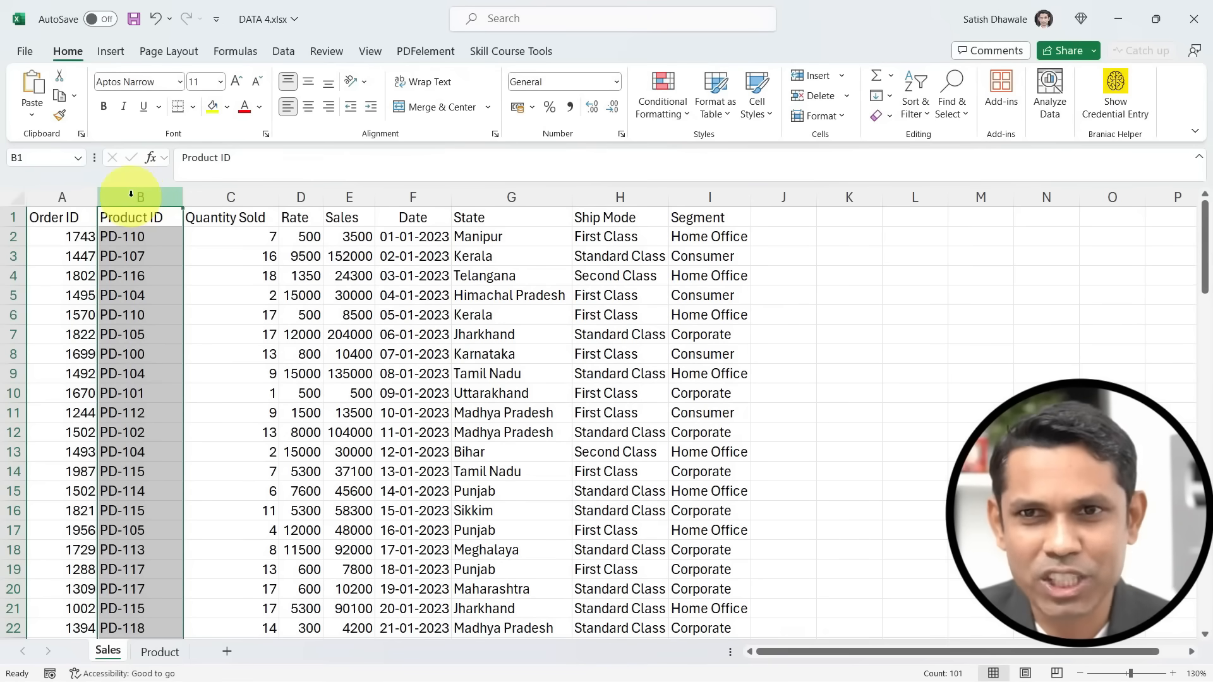
pyautogui.click(142, 220)
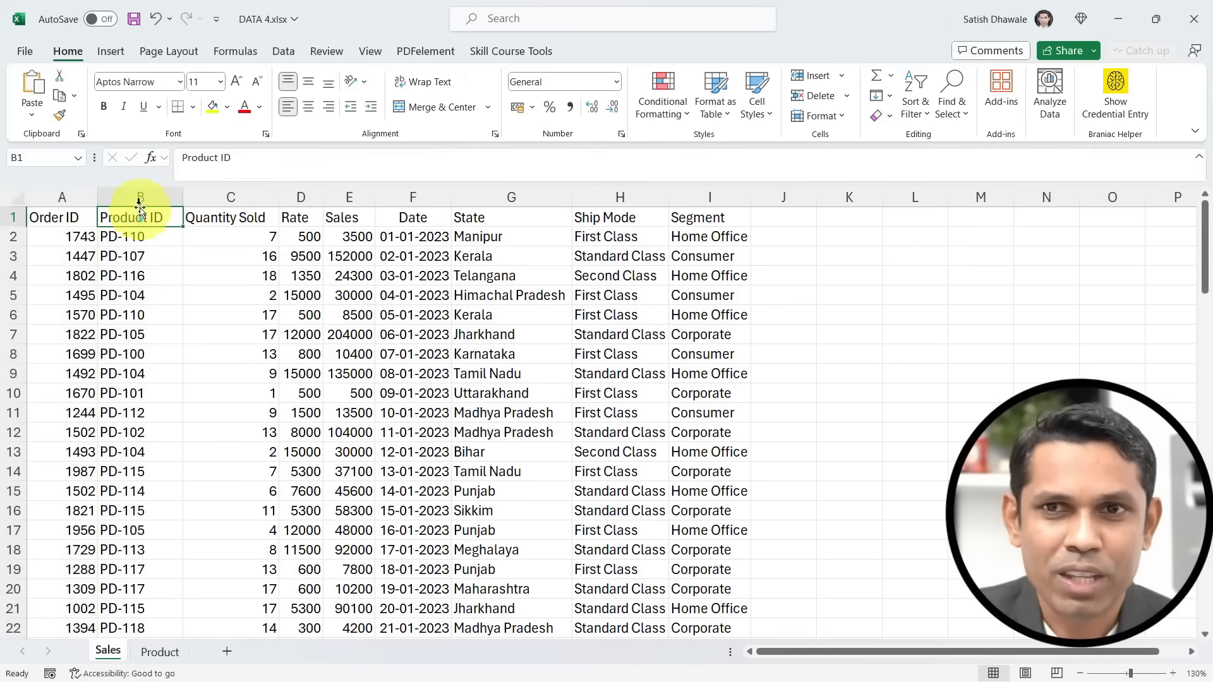
pyautogui.click(138, 197)
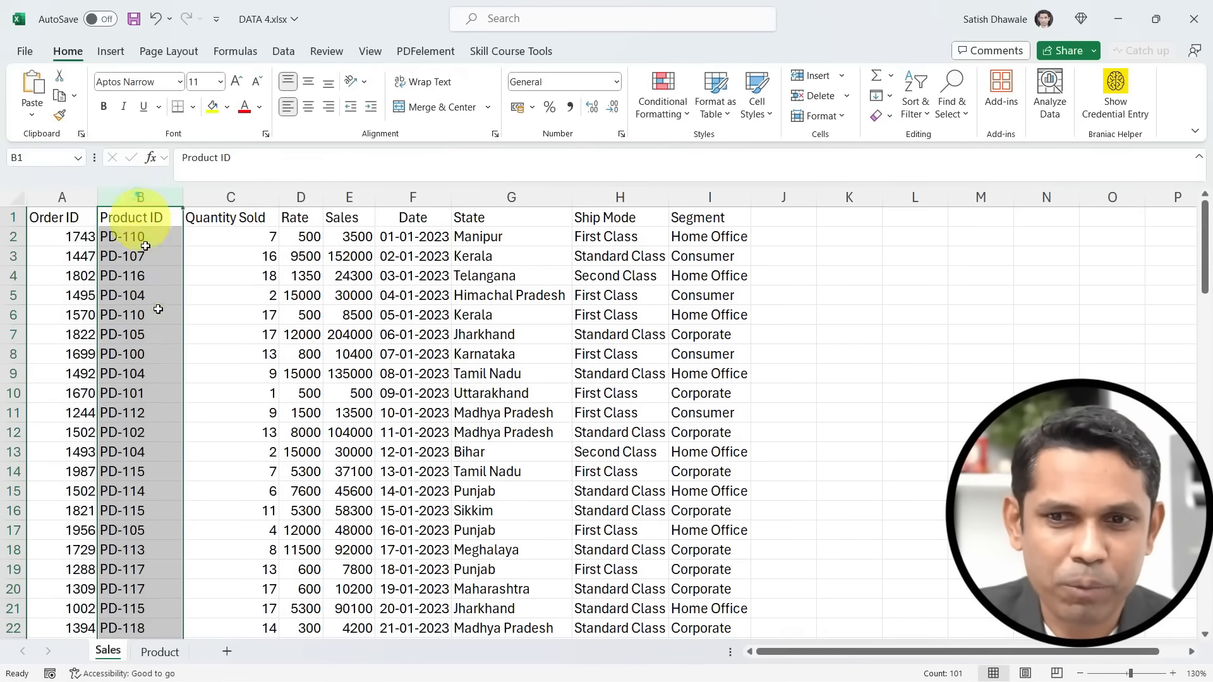
pyautogui.click(157, 654)
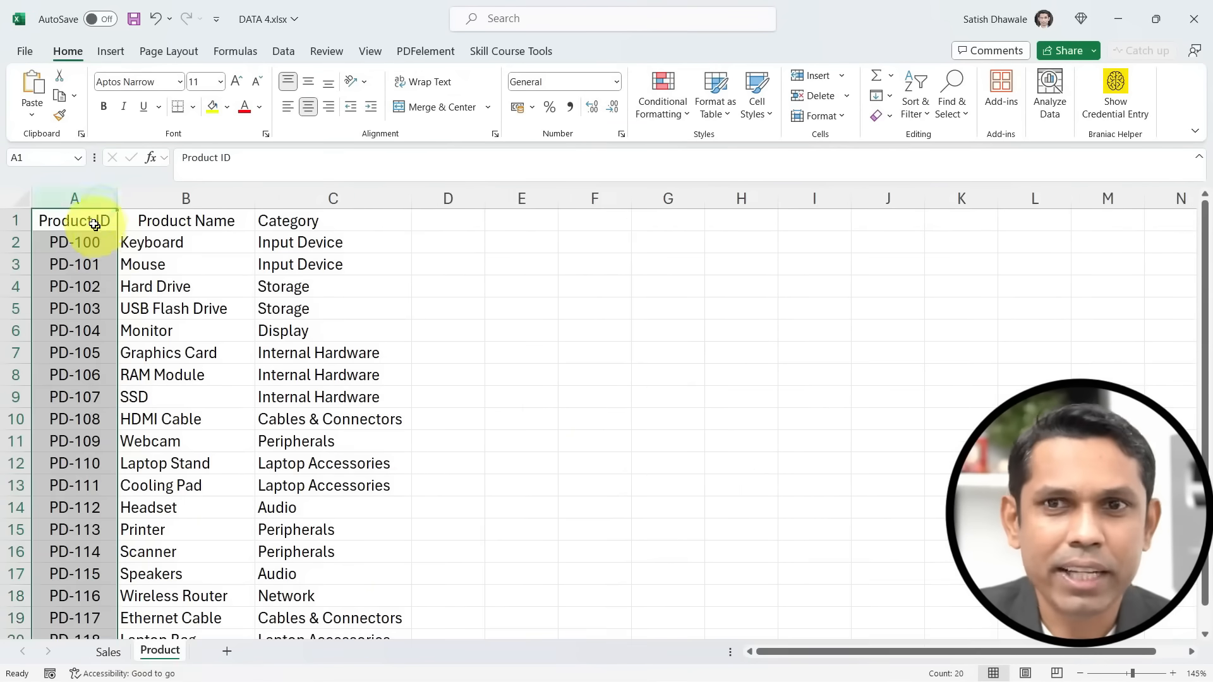
pyautogui.click(93, 223)
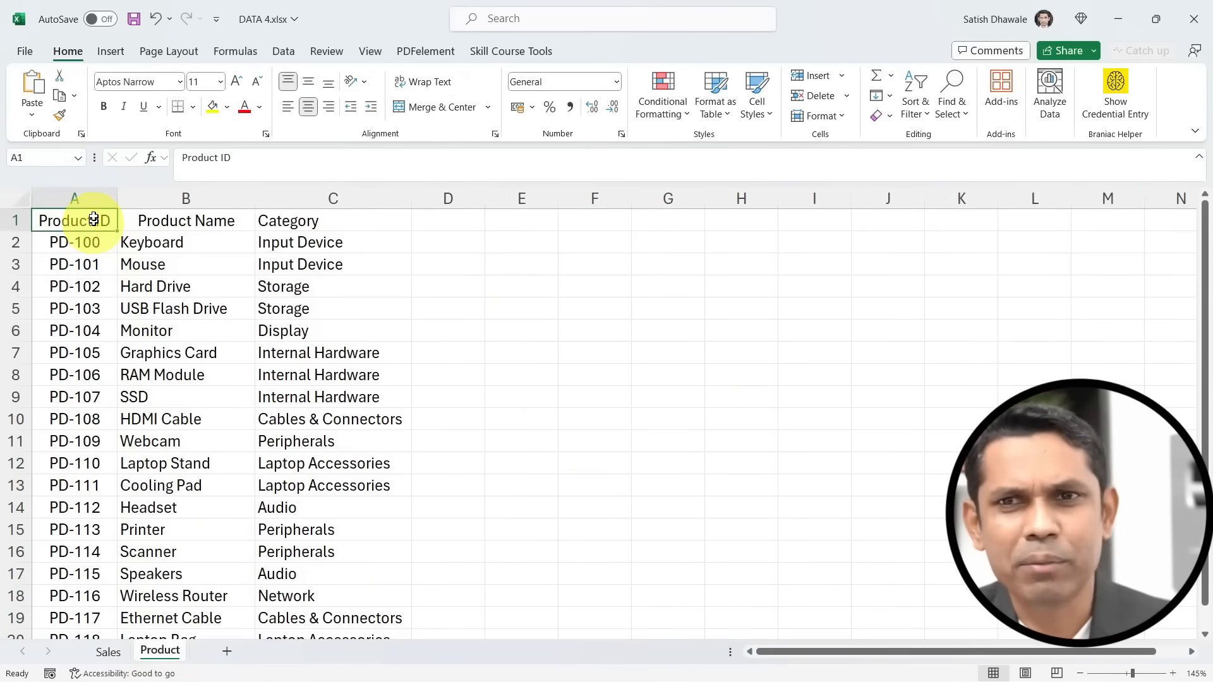
pyautogui.click(95, 187)
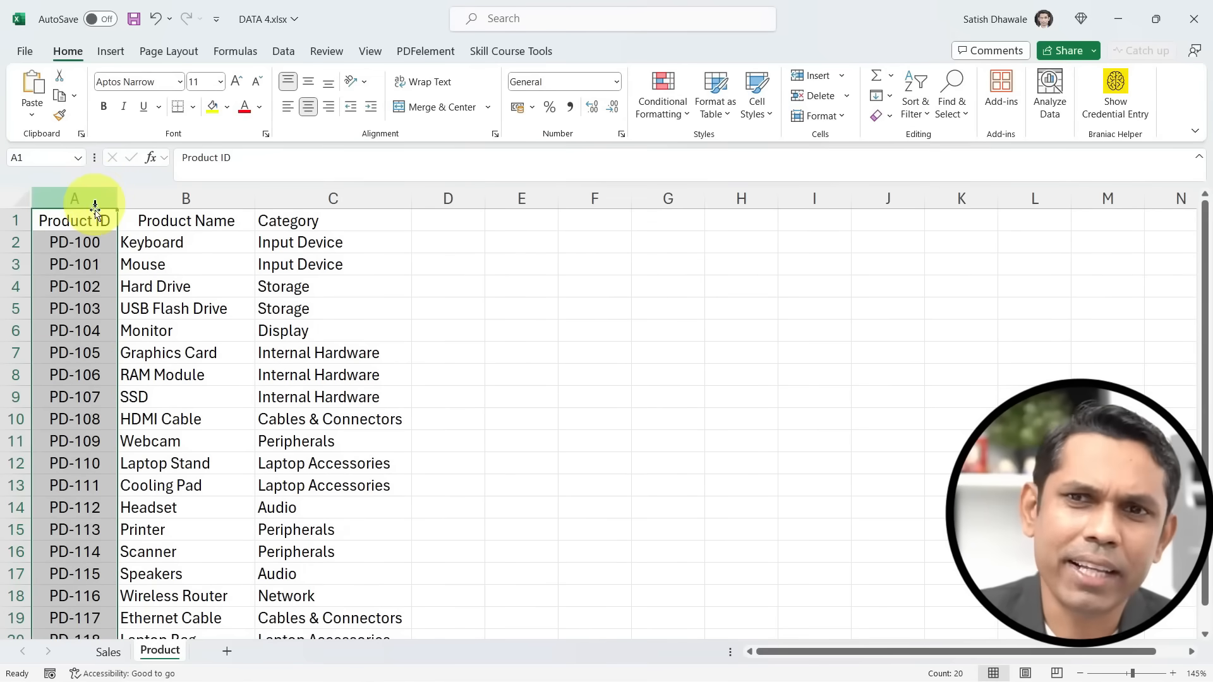
# Inspect the Order ID and Product ID fields on the Sales sheet and the product names and categories on the Product sheet.
pyautogui.click(108, 654)
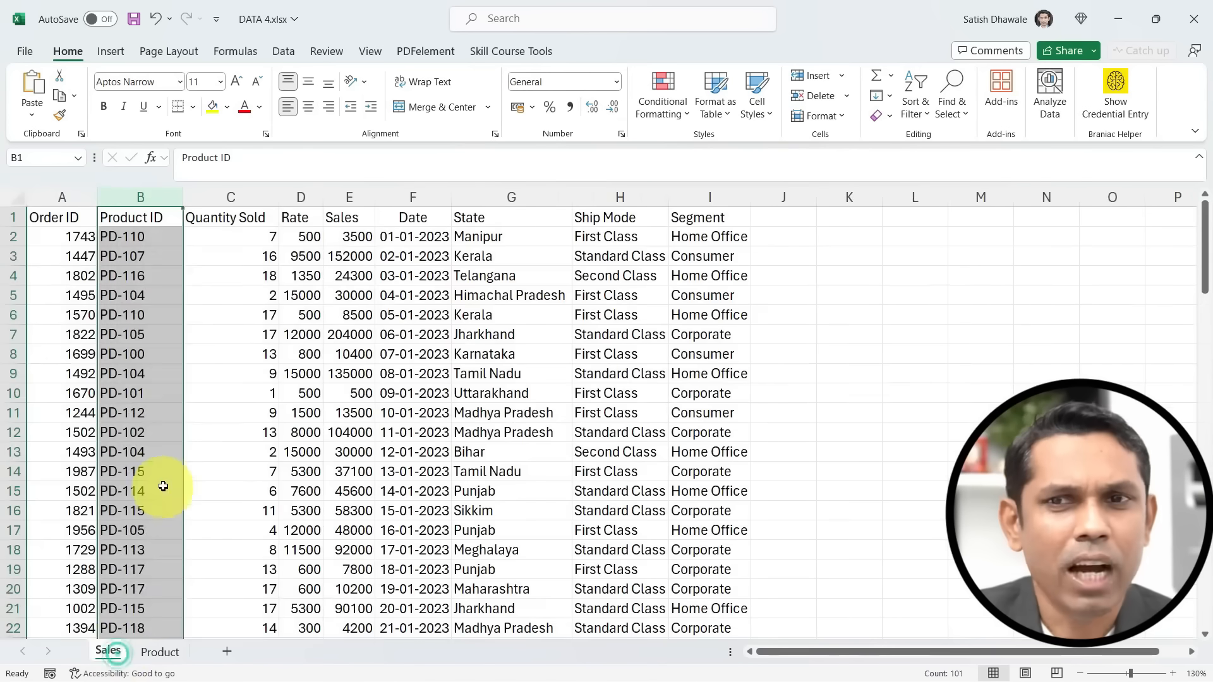
pyautogui.click(163, 475)
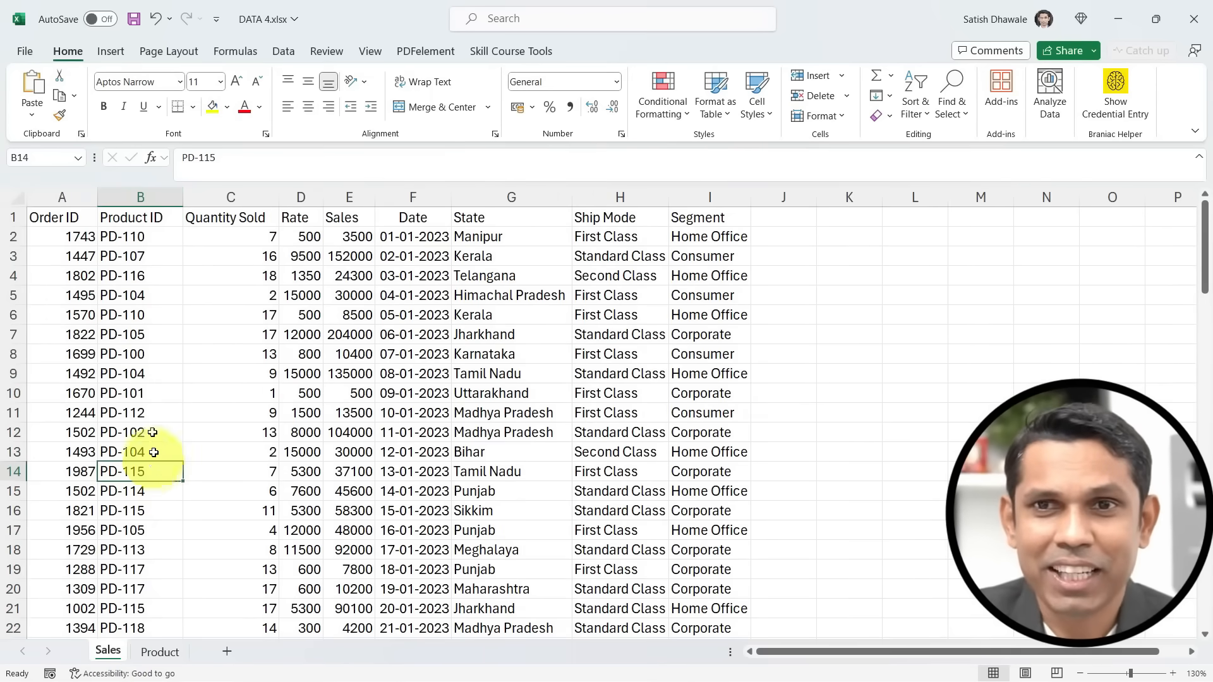
pyautogui.click(54, 216)
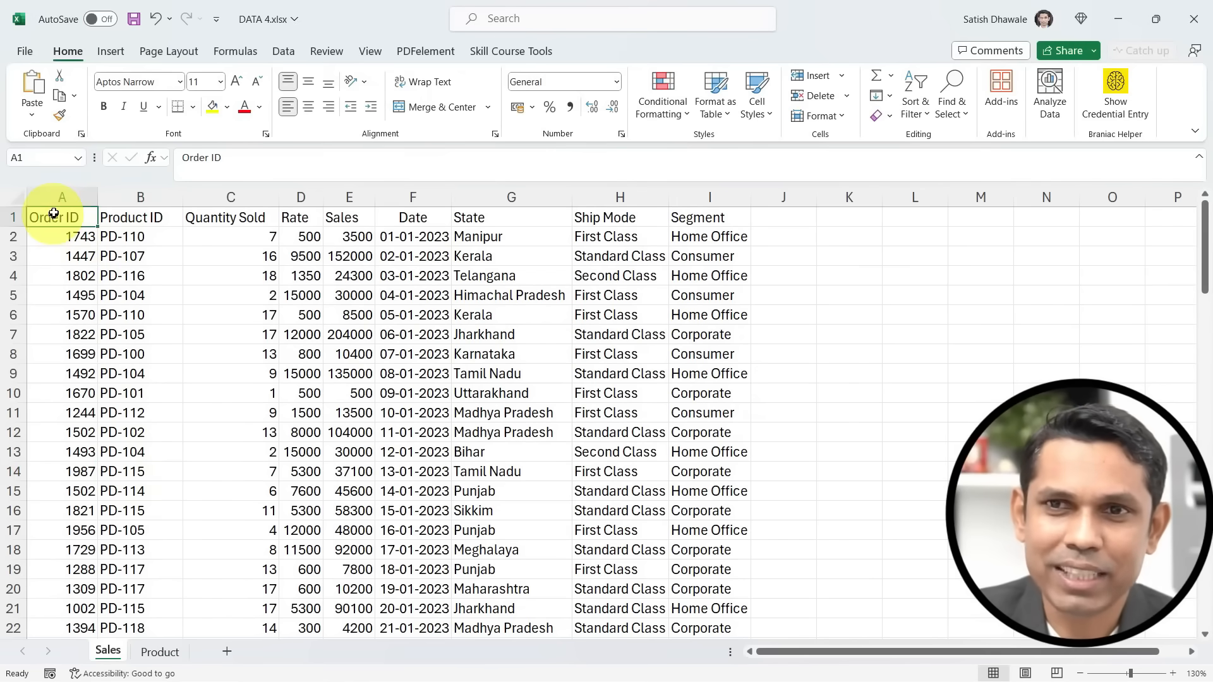
pyautogui.click(166, 653)
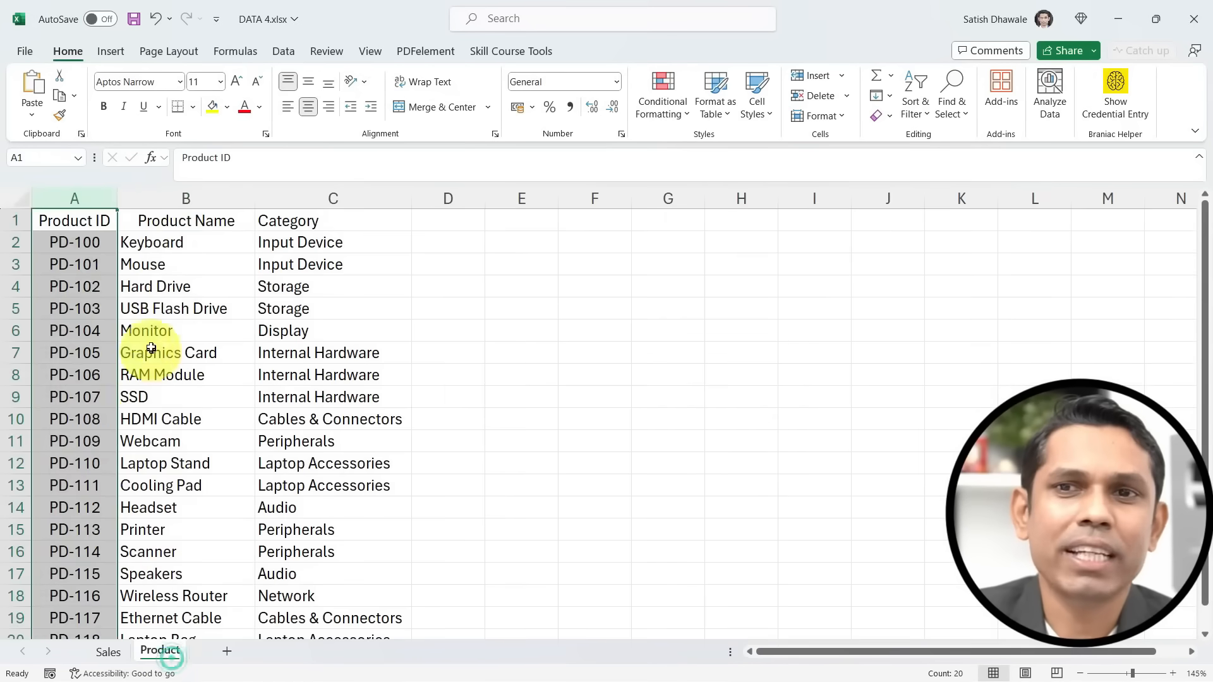
pyautogui.moveTo(184, 241); pyautogui.dragTo(181, 378)
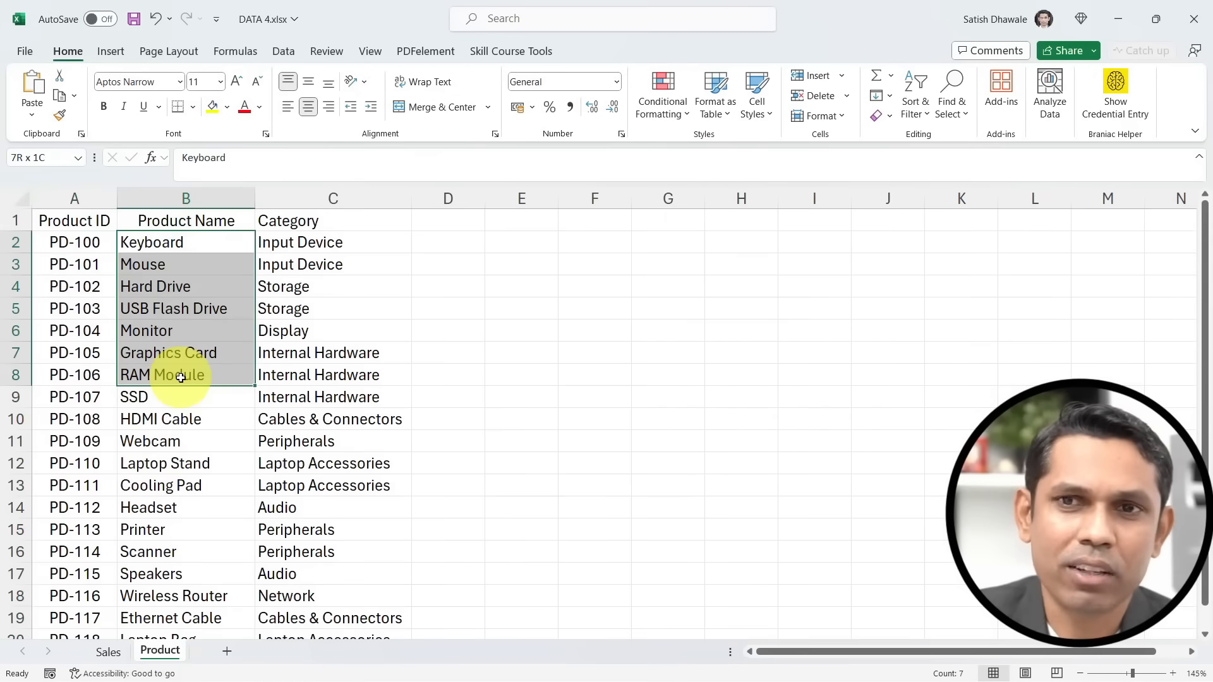
pyautogui.moveTo(330, 242); pyautogui.dragTo(338, 537)
pyautogui.click(219, 481)
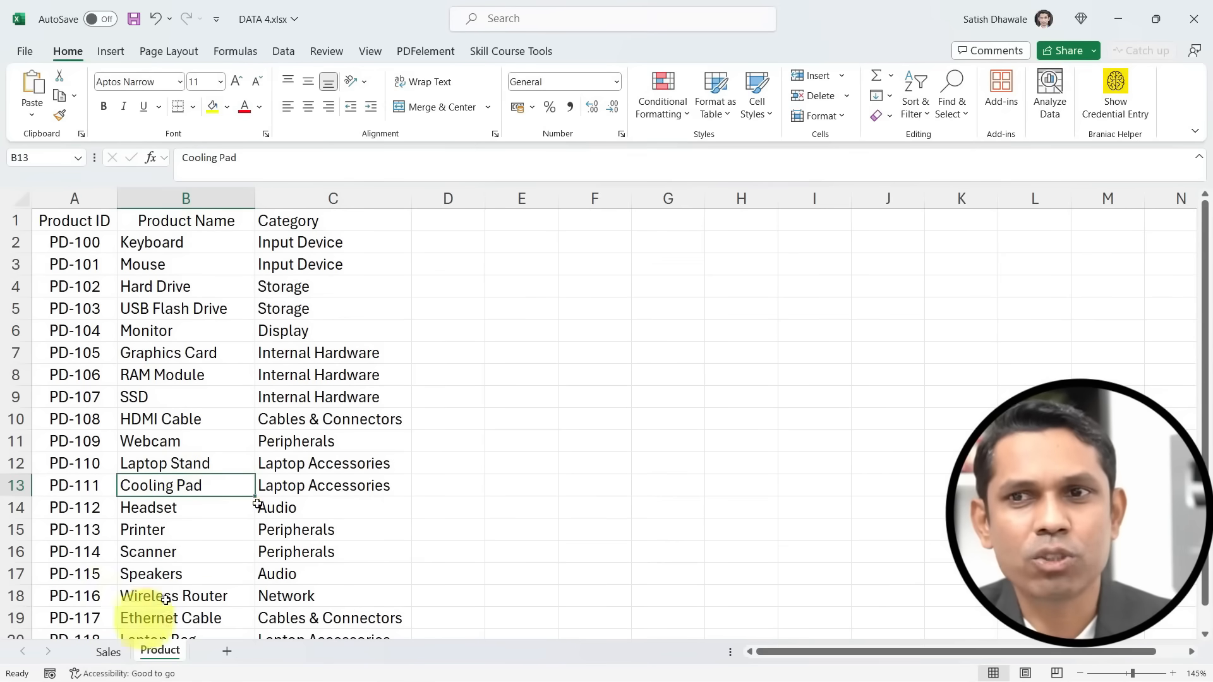
pyautogui.moveTo(330, 247); pyautogui.dragTo(338, 389)
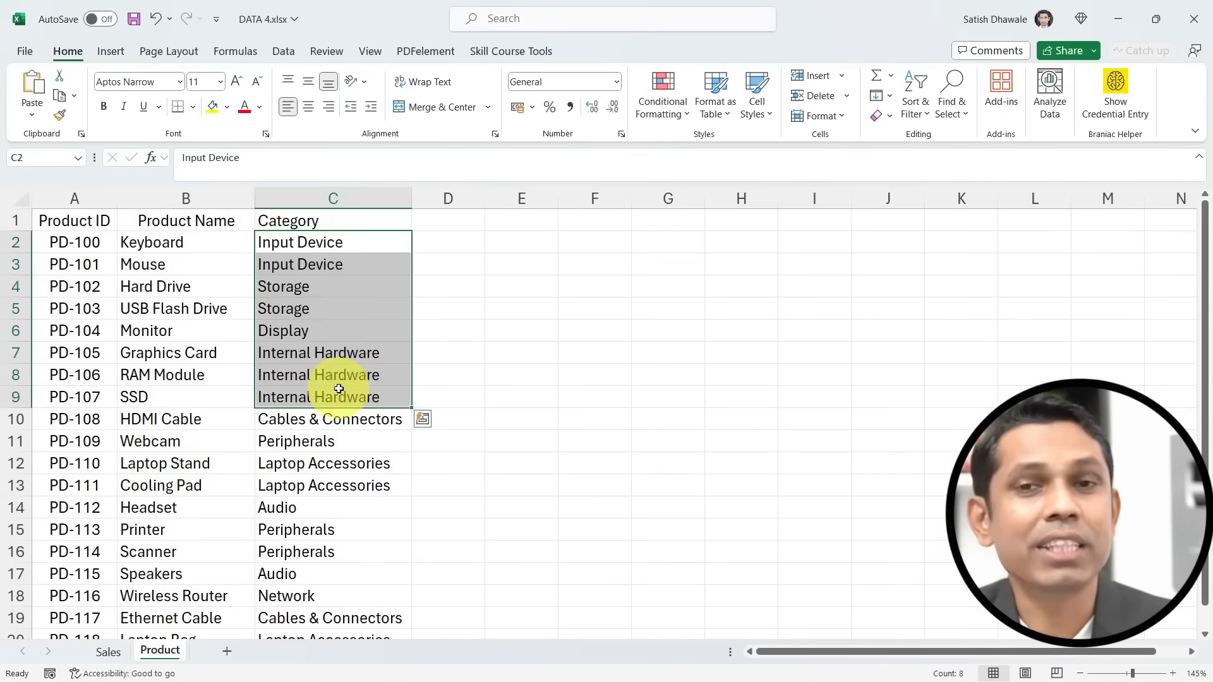
# Look over the full extent of the Sales sheet's data, from the Order ID header to the last record.
pyautogui.click(111, 651)
pyautogui.click(234, 439)
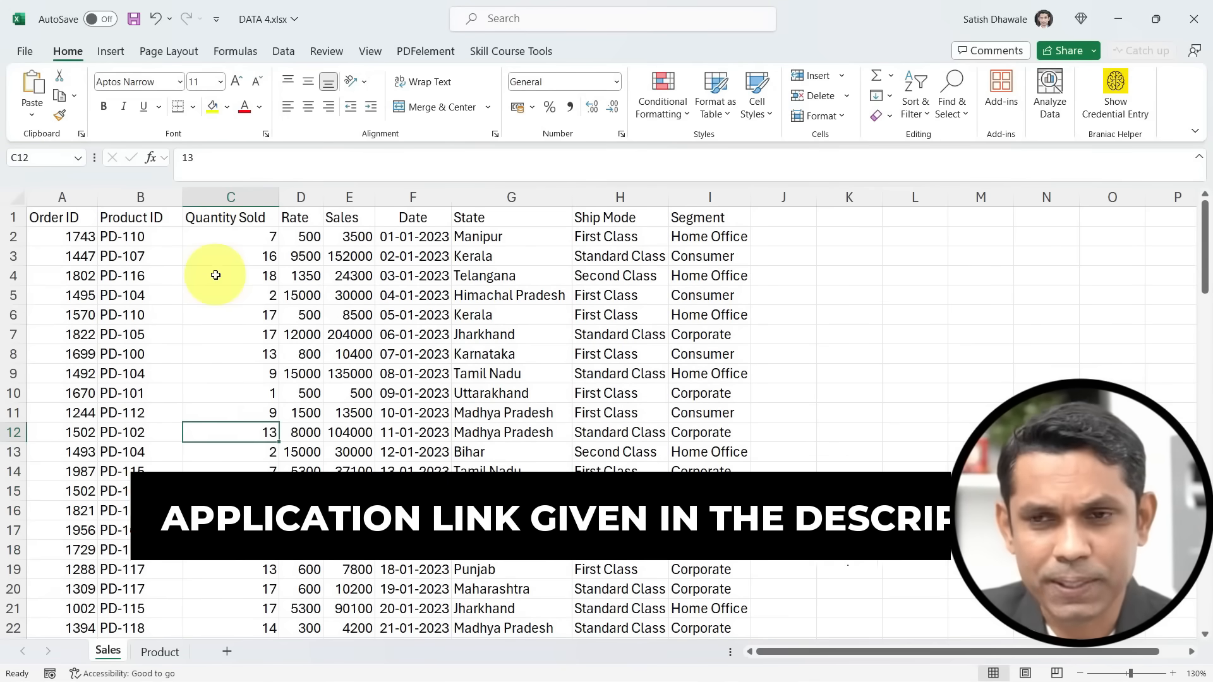
pyautogui.click(76, 215)
pyautogui.hotkey('ctrl', 'shift', 'End')
pyautogui.scroll(20, 151, 272)
pyautogui.scroll(3, 152, 272)
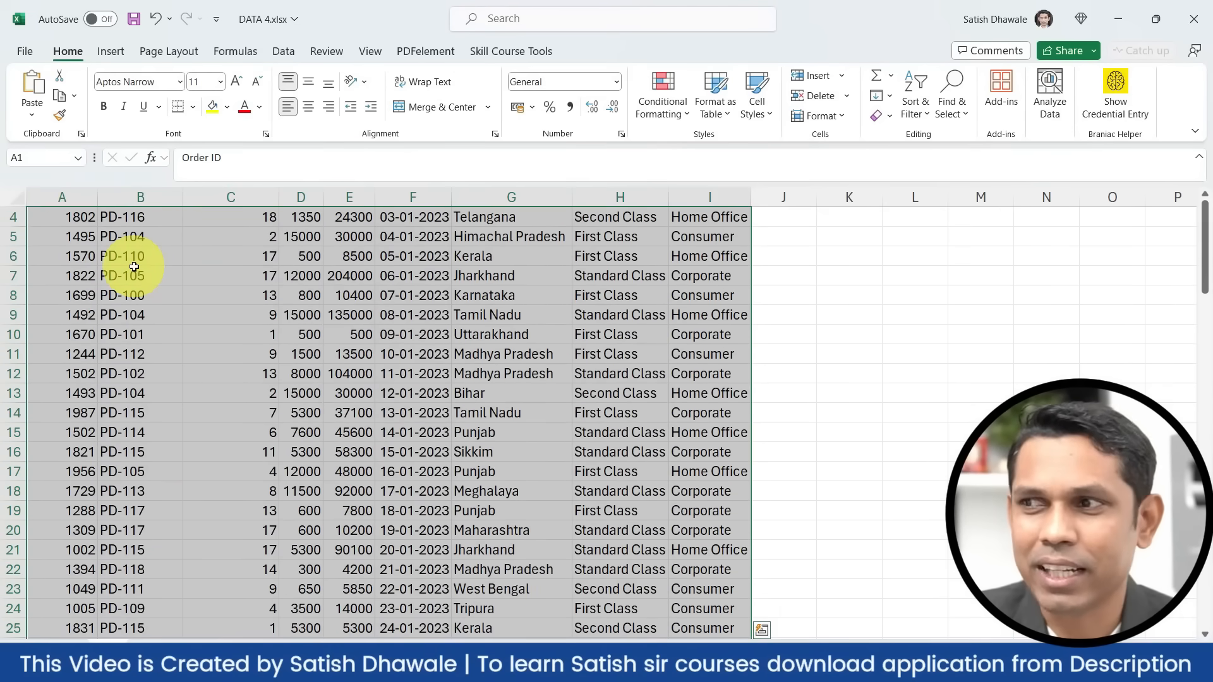
pyautogui.click(107, 269)
pyautogui.hotkey('ctrl', 'Up')
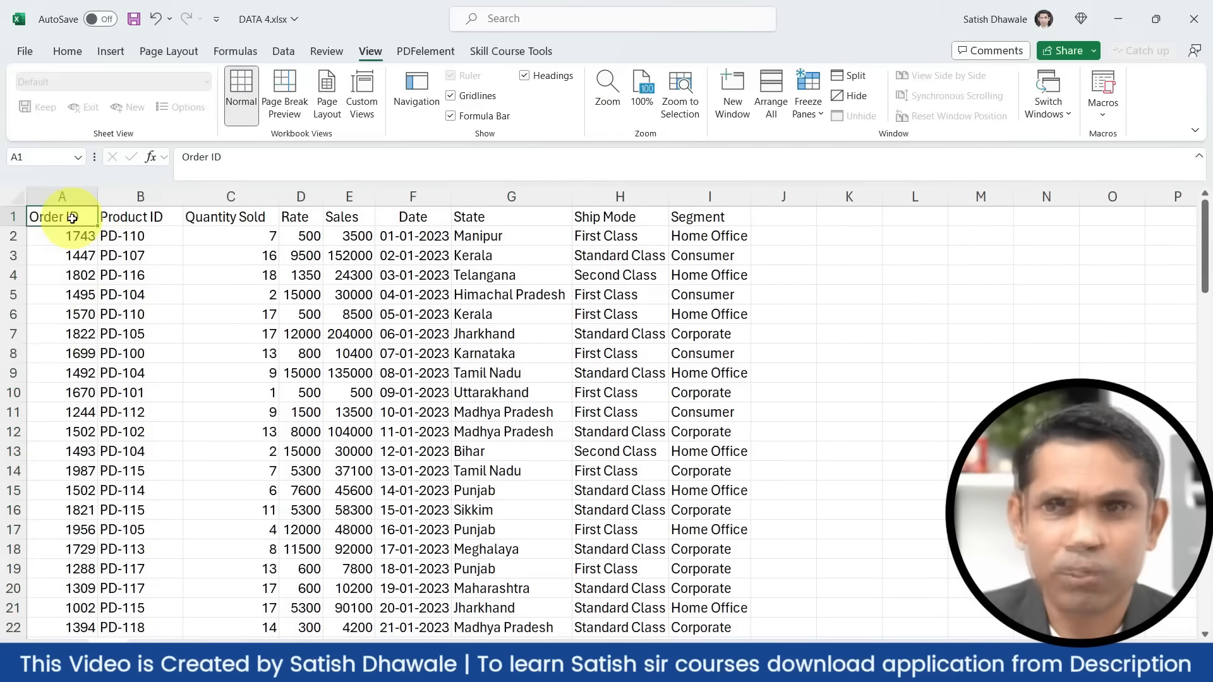
# Convert the Sales sheet's data range A1:I101 into a table with headers.
pyautogui.hotkey('ctrl', 'a')
pyautogui.scroll(-20, 70, 237)
pyautogui.scroll(16, 69, 237)
pyautogui.scroll(11, 75, 253)
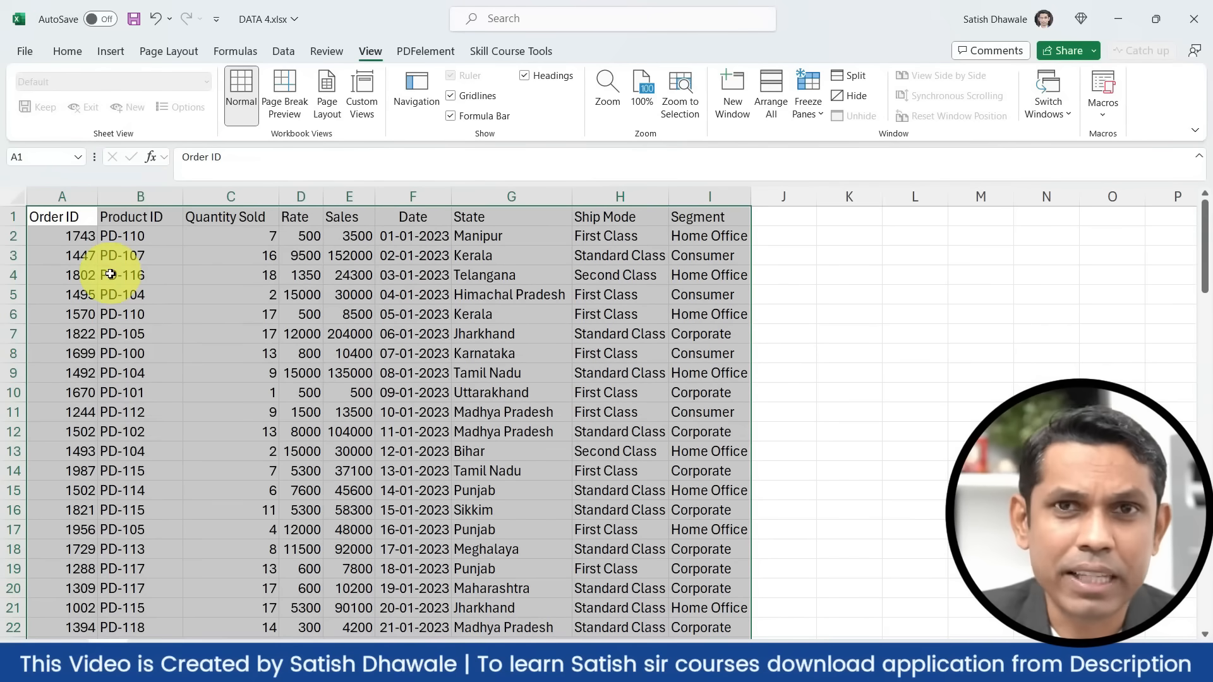
pyautogui.click(111, 53)
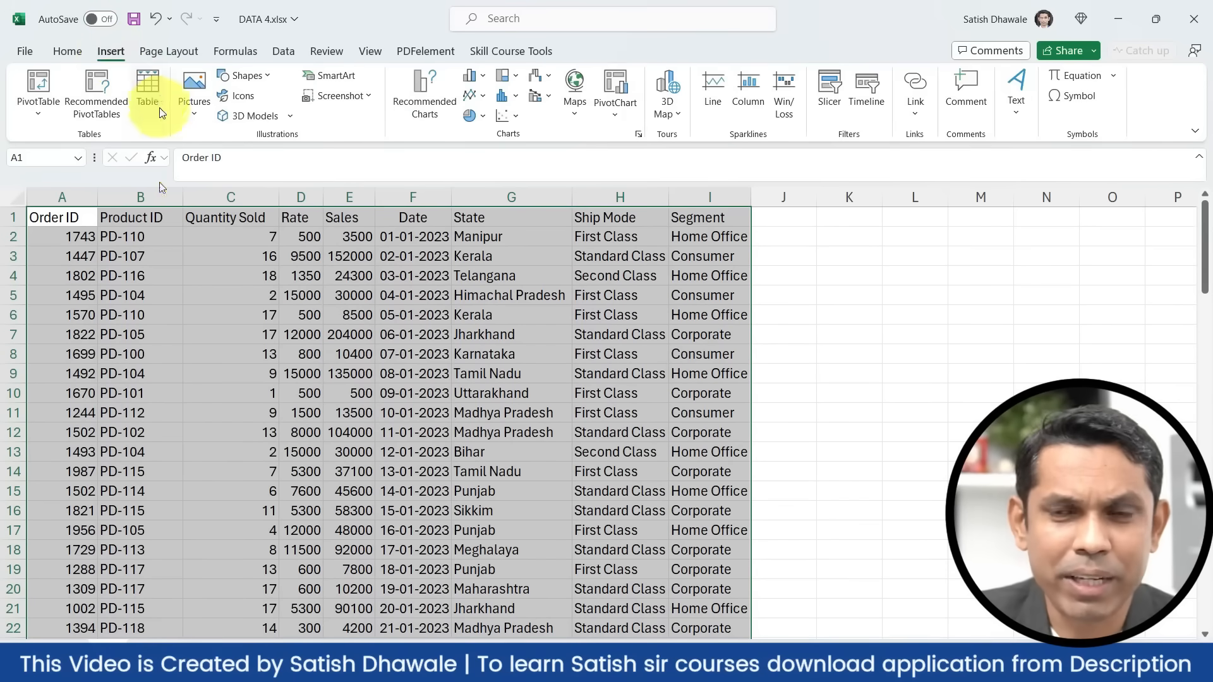
pyautogui.hotkey('ctrl', 't')
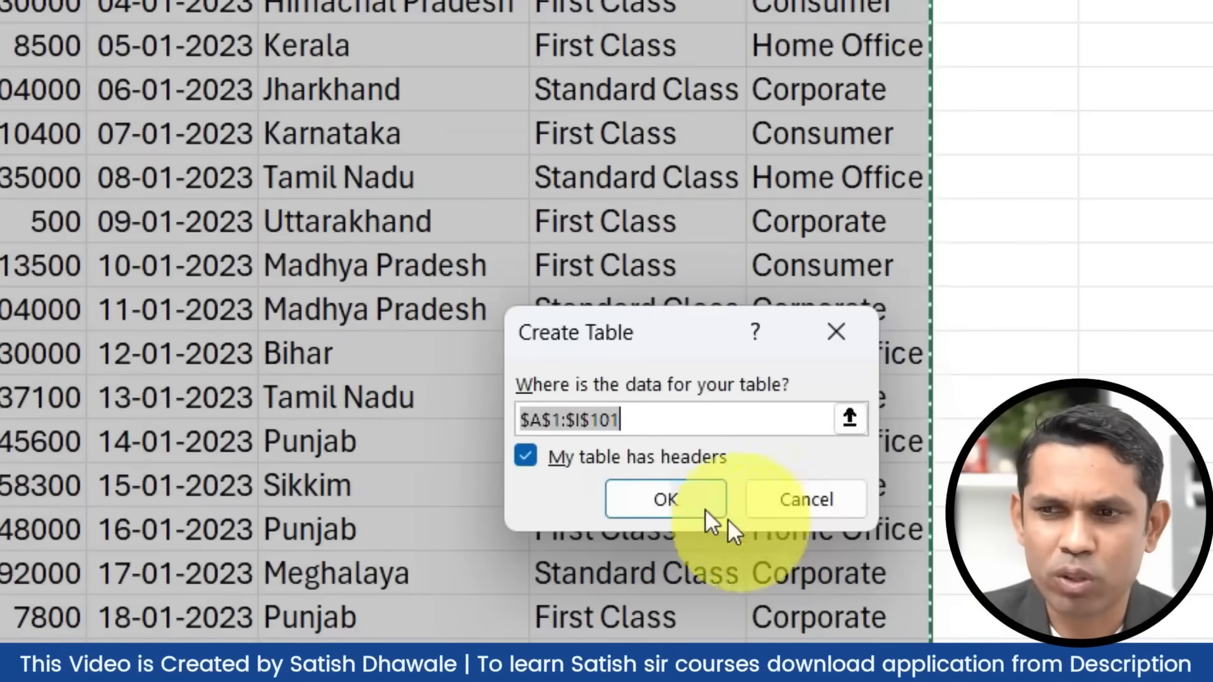
pyautogui.moveTo(650, 351); pyautogui.dragTo(371, 93)
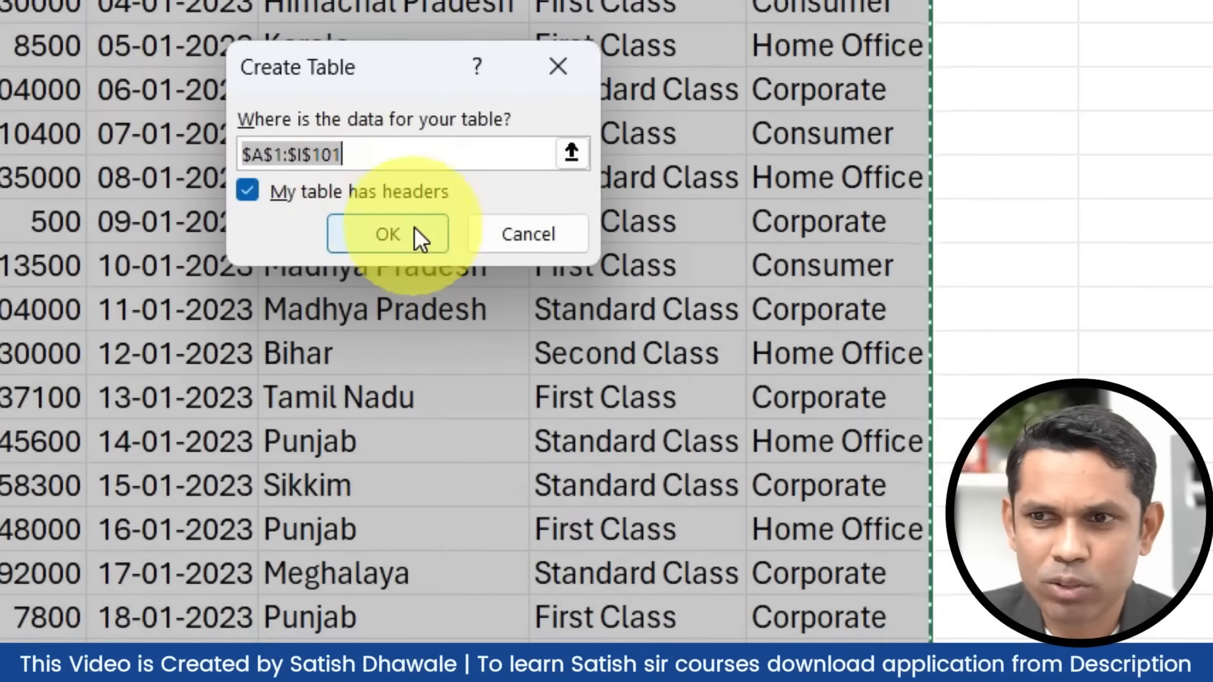
pyautogui.click(400, 238)
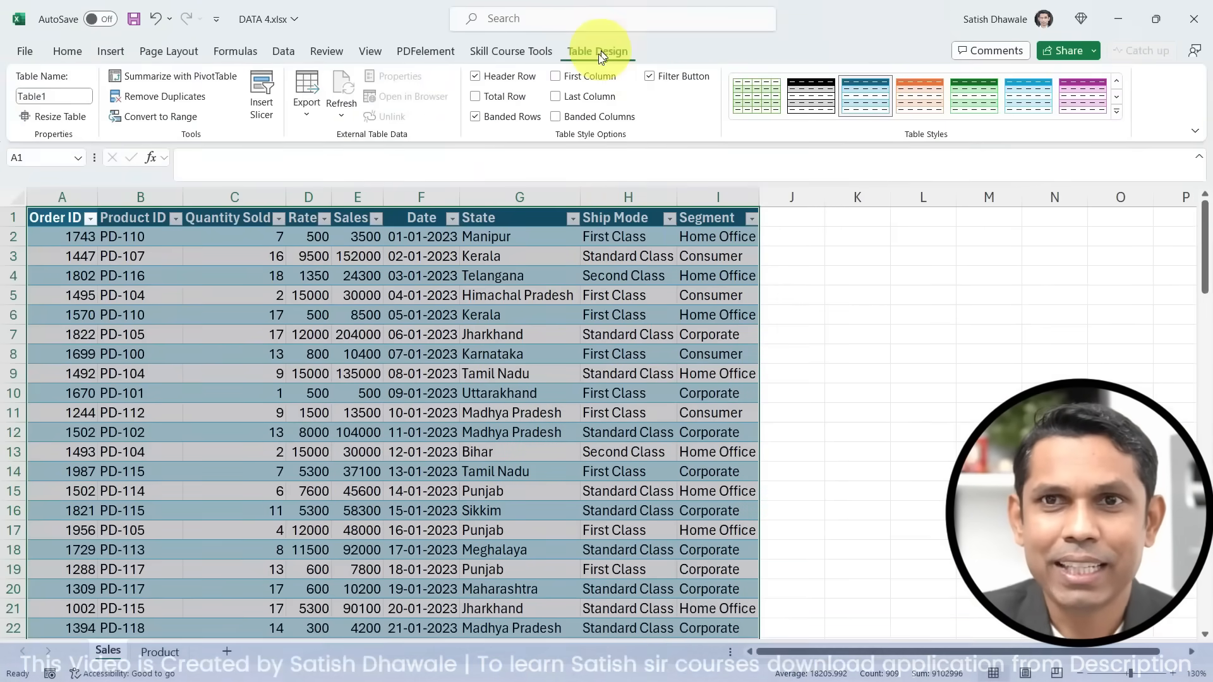
# Name the Sales sheet's table Sales.
pyautogui.click(40, 95)
pyautogui.write('Sales')
pyautogui.press('Return')
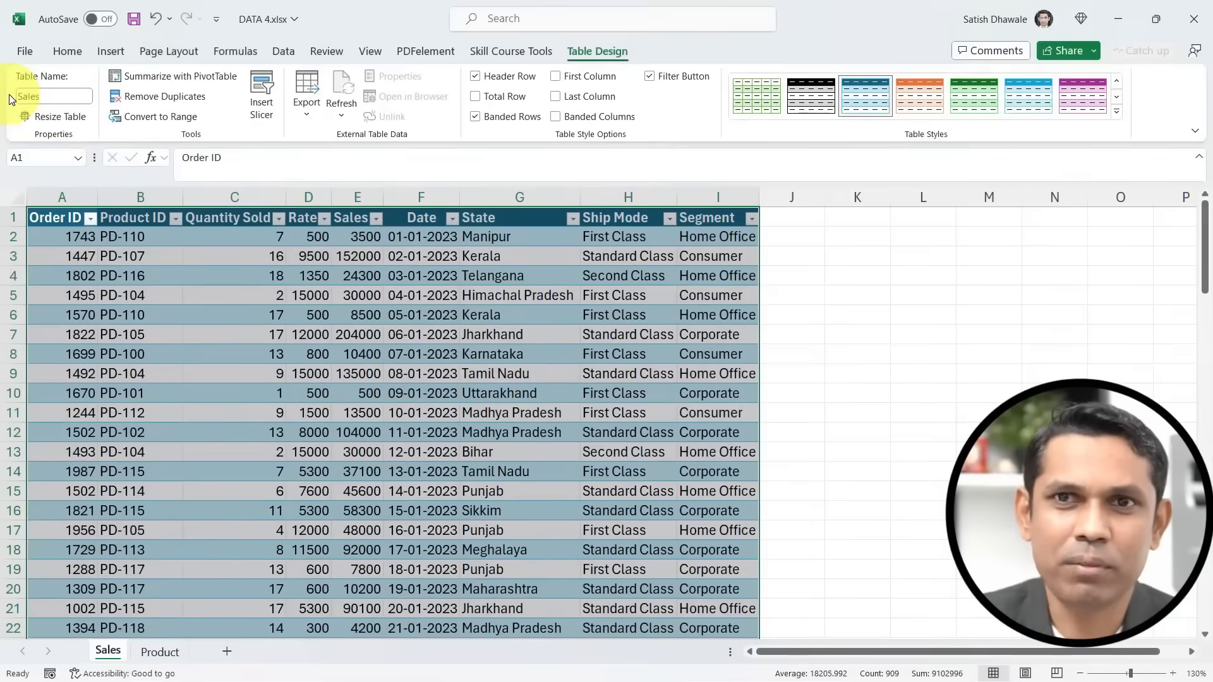
# Convert the Product sheet's data range A1:C20 into a table with headers.
pyautogui.click(161, 651)
pyautogui.click(96, 310)
pyautogui.hotkey('ctrl', 'a')
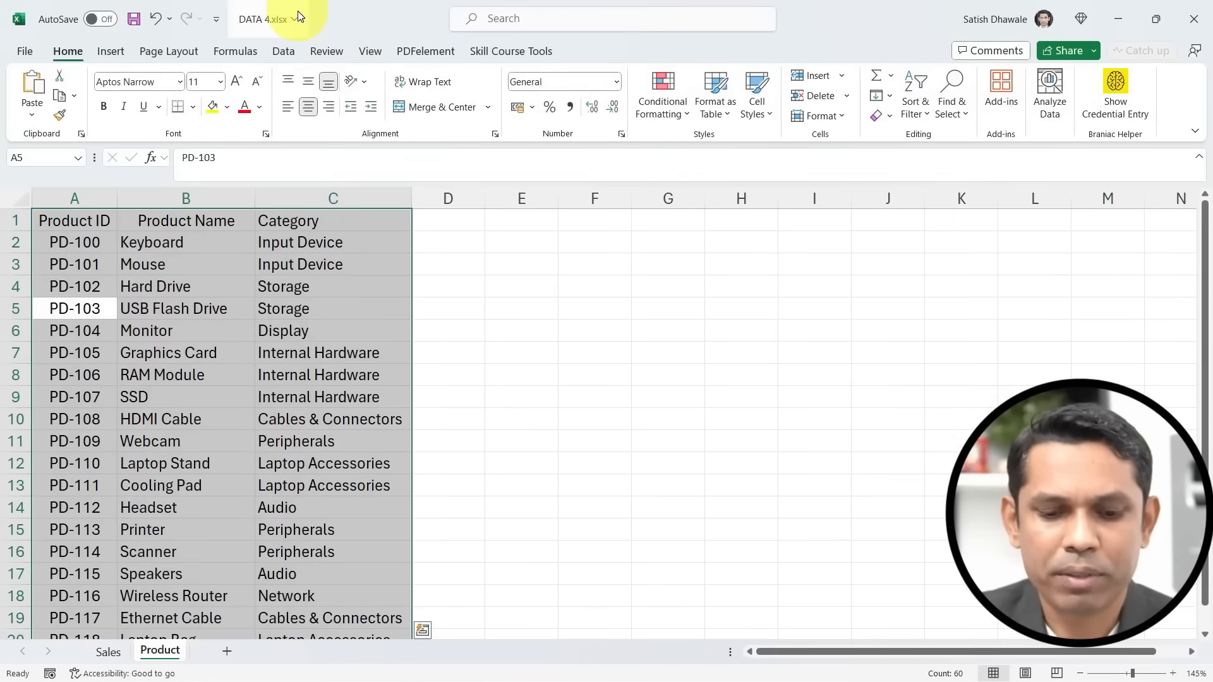
pyautogui.hotkey('ctrl', 't')
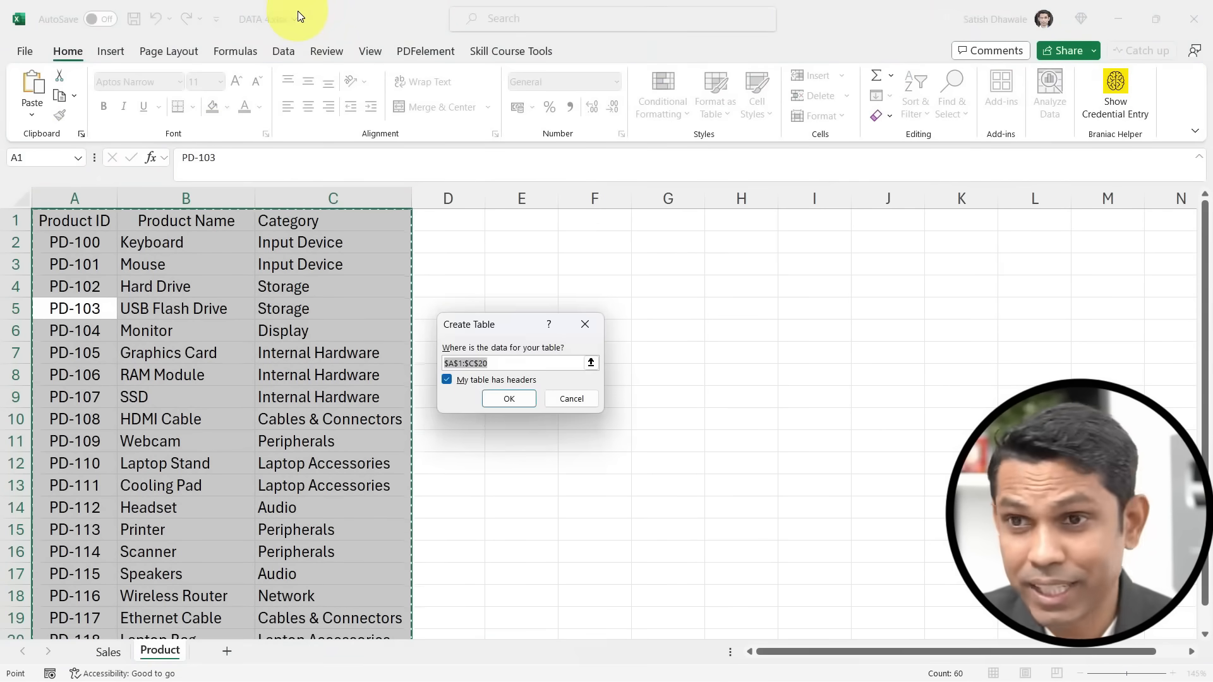
pyautogui.click(512, 396)
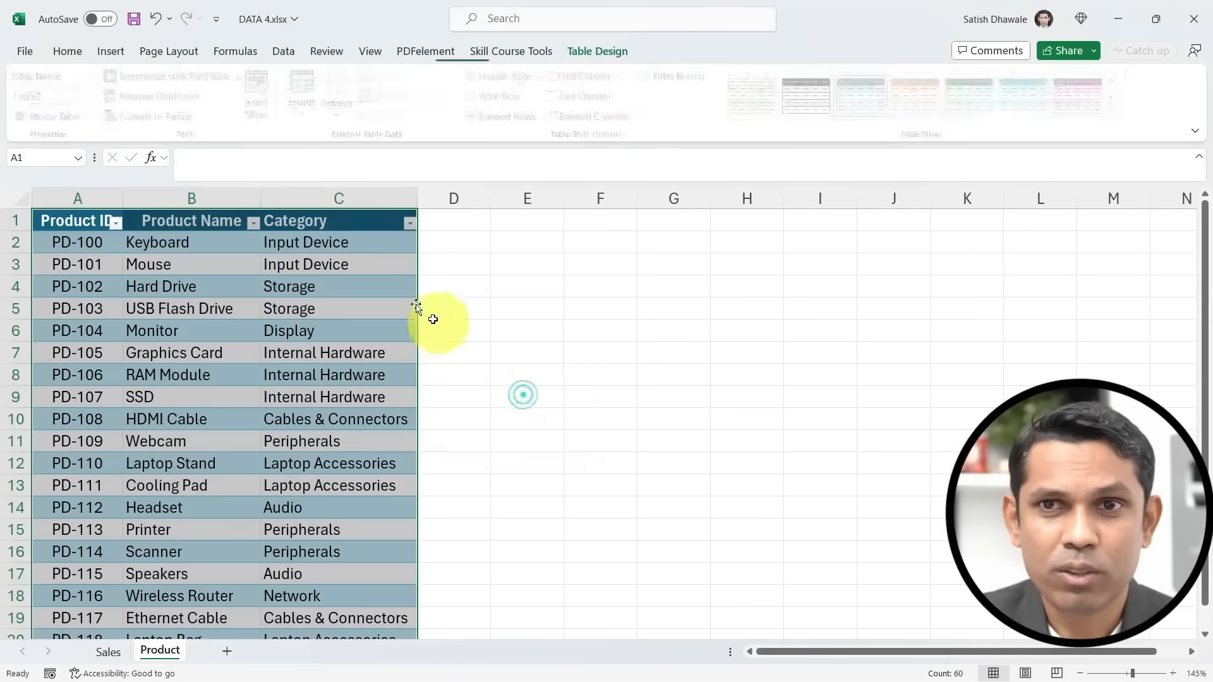
# Name the Product sheet's table Product.
pyautogui.click(38, 98)
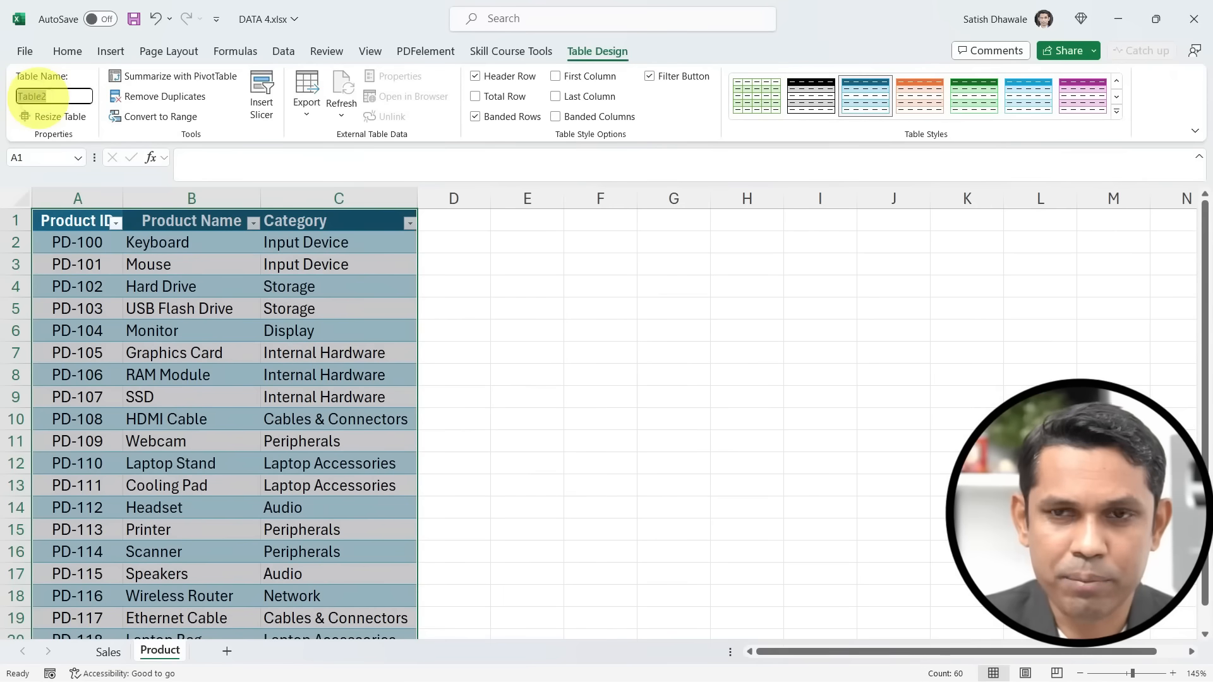
pyautogui.write('Product')
pyautogui.press('Return')
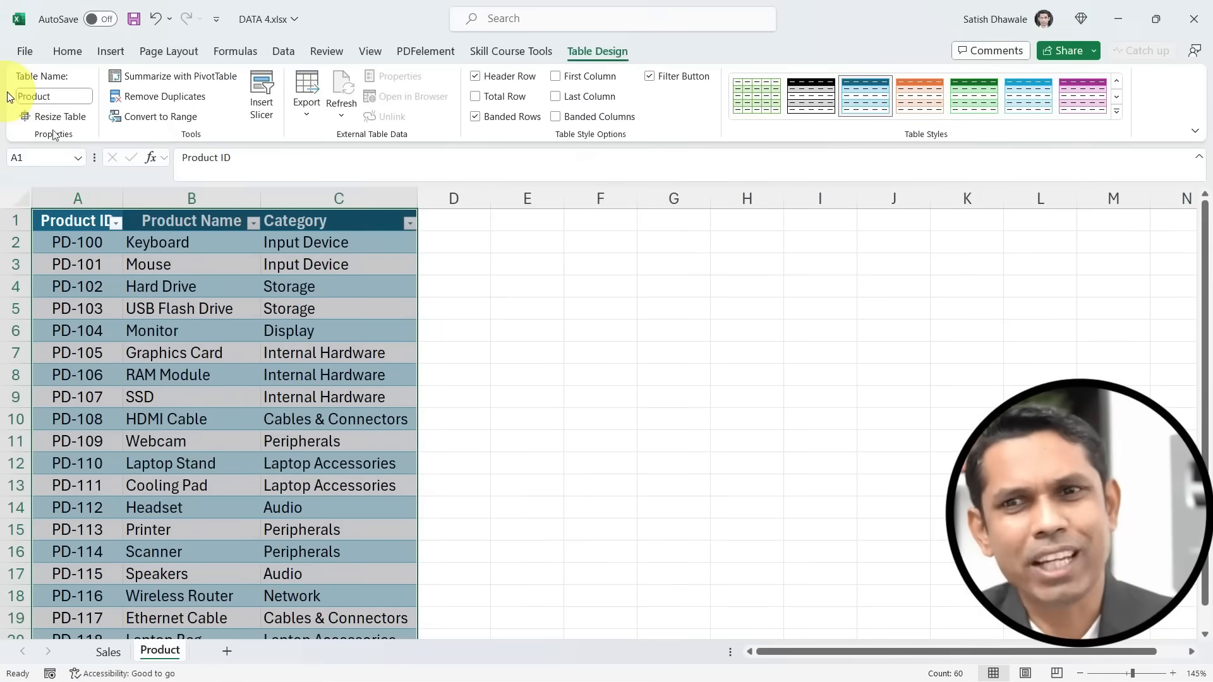
# Return to the Sales table, select its Order ID header and view the available PivotTable source options.
pyautogui.click(109, 653)
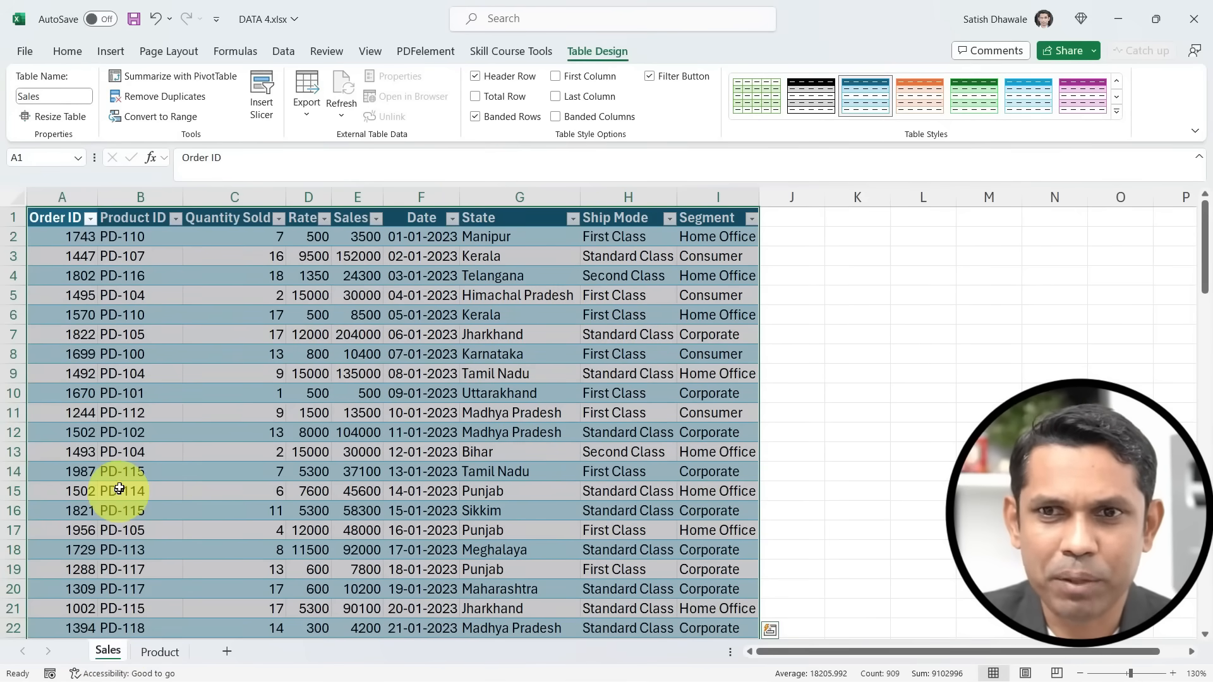
pyautogui.click(145, 419)
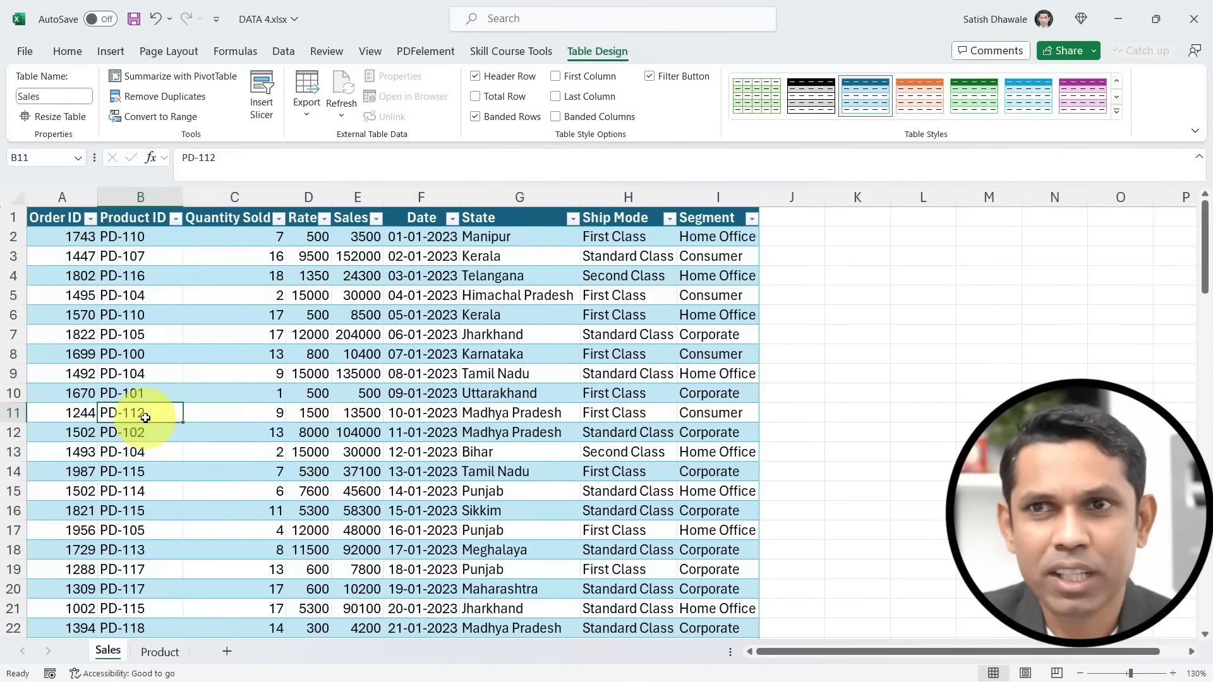
pyautogui.click(71, 219)
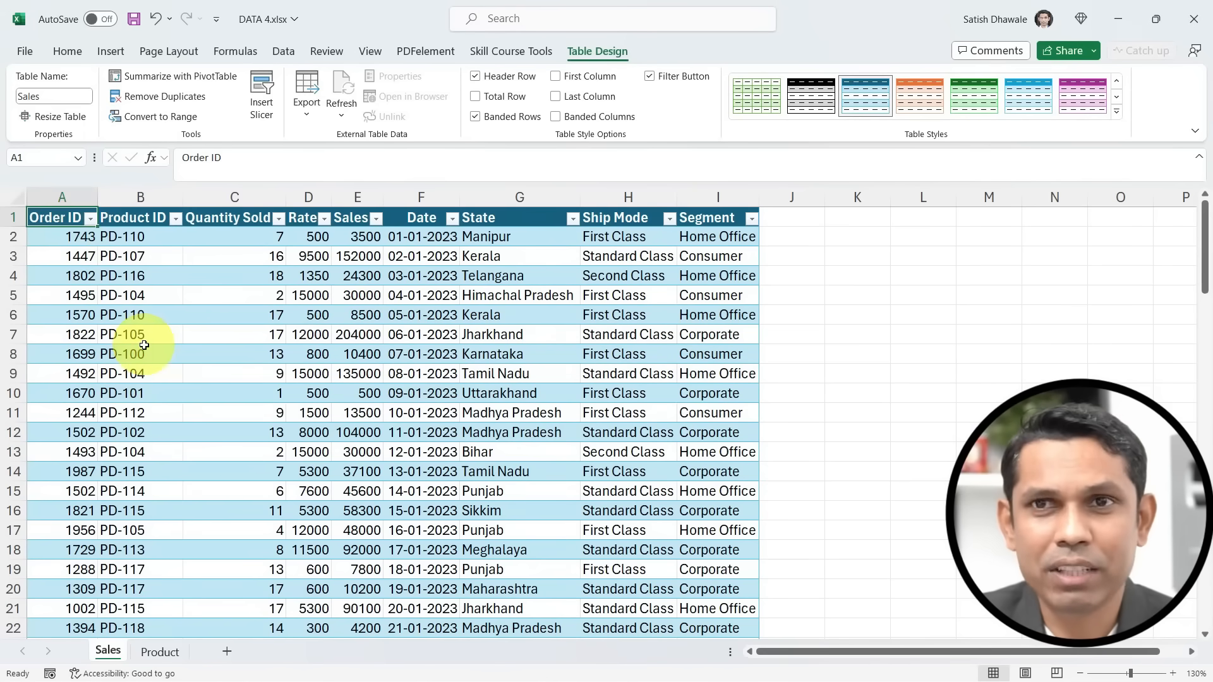
pyautogui.click(120, 52)
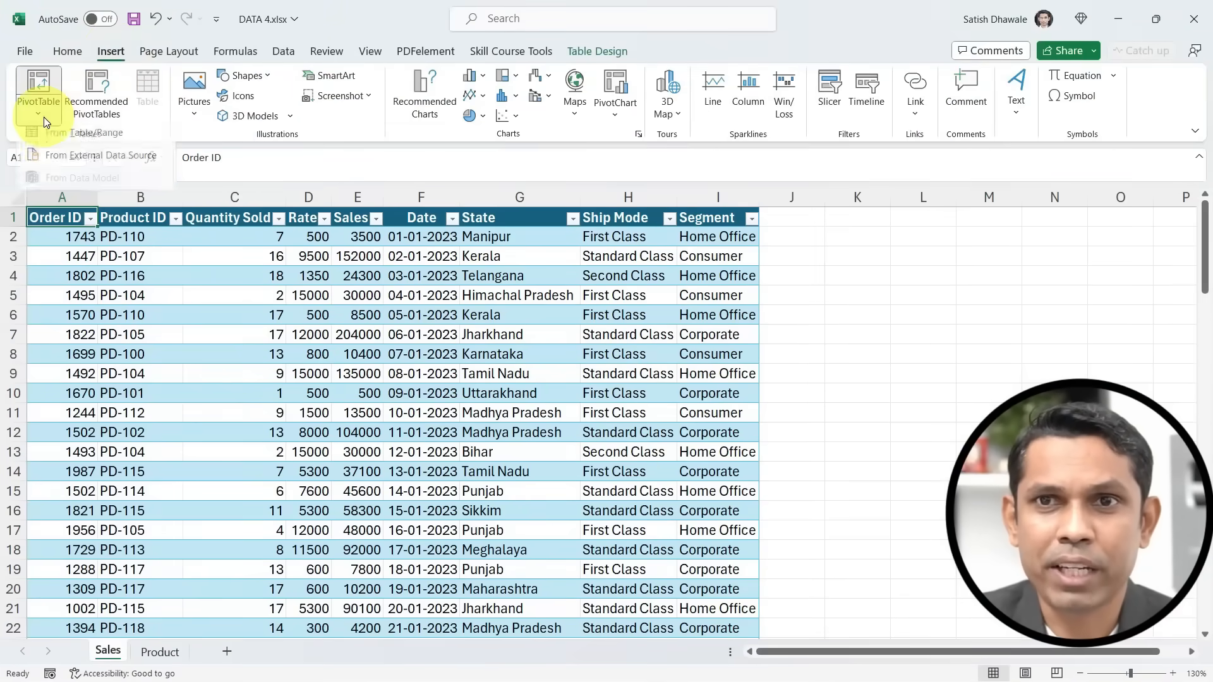
pyautogui.click(44, 116)
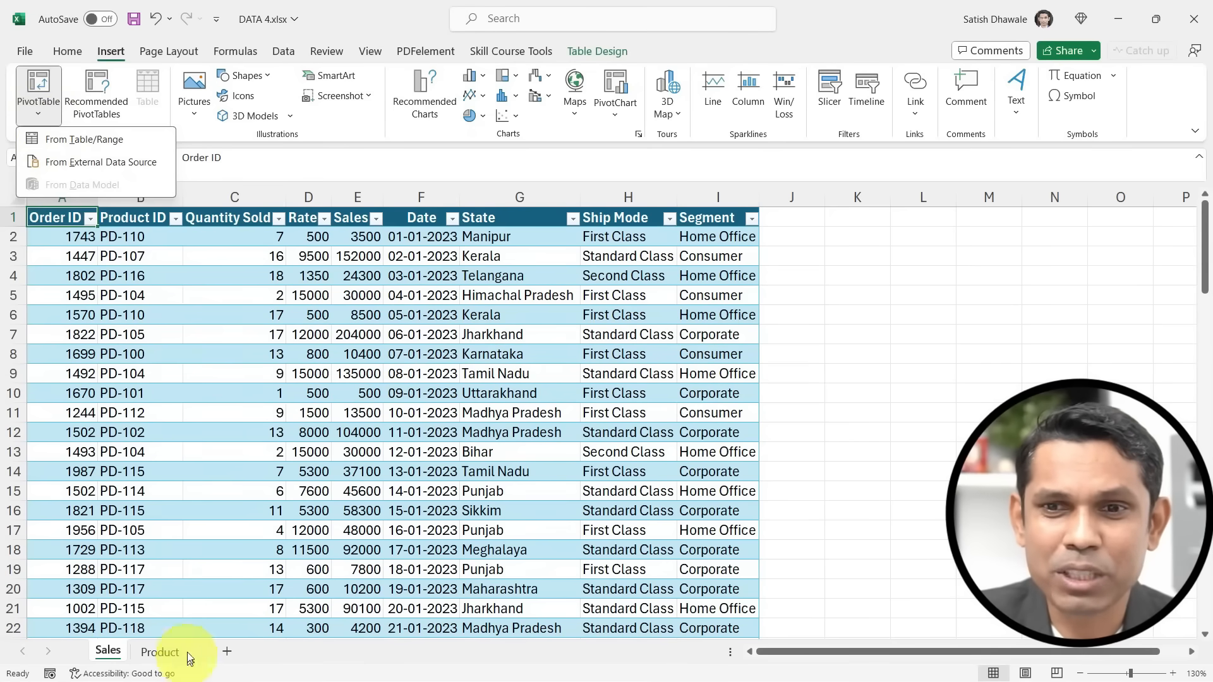
# Compare the product names on the Product sheet with the product IDs and sales amounts on the Sales sheet.
pyautogui.click(163, 651)
pyautogui.click(162, 651)
pyautogui.moveTo(179, 240); pyautogui.dragTo(183, 465)
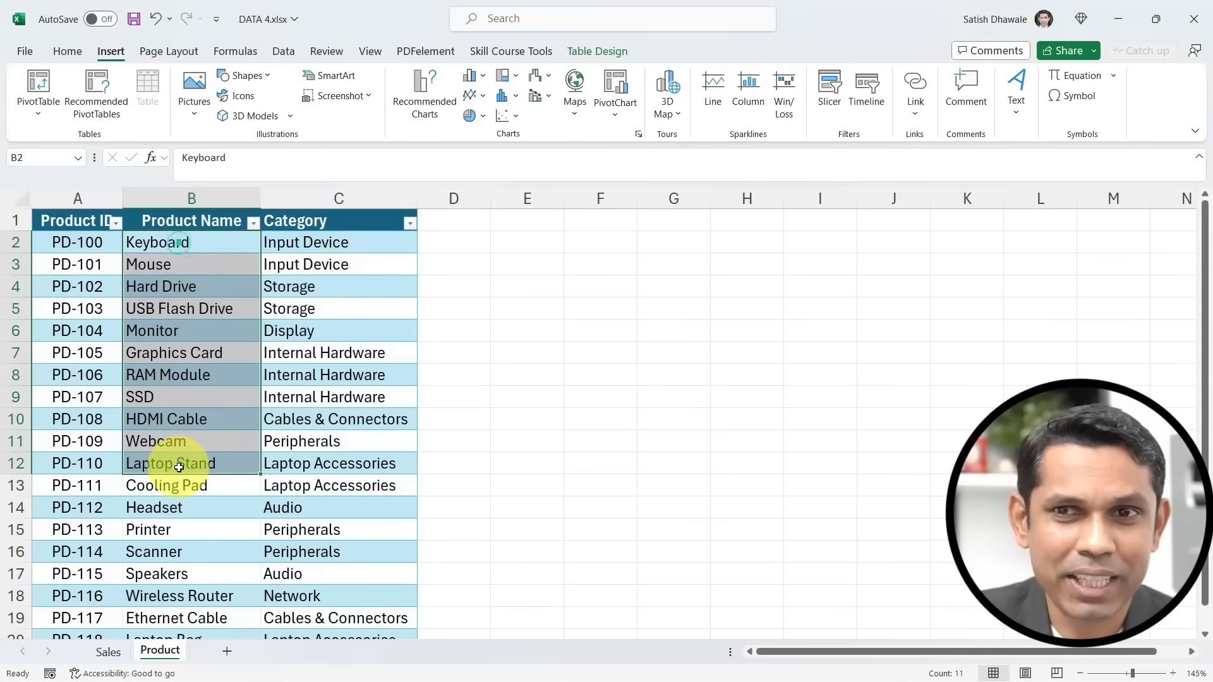
pyautogui.click(111, 651)
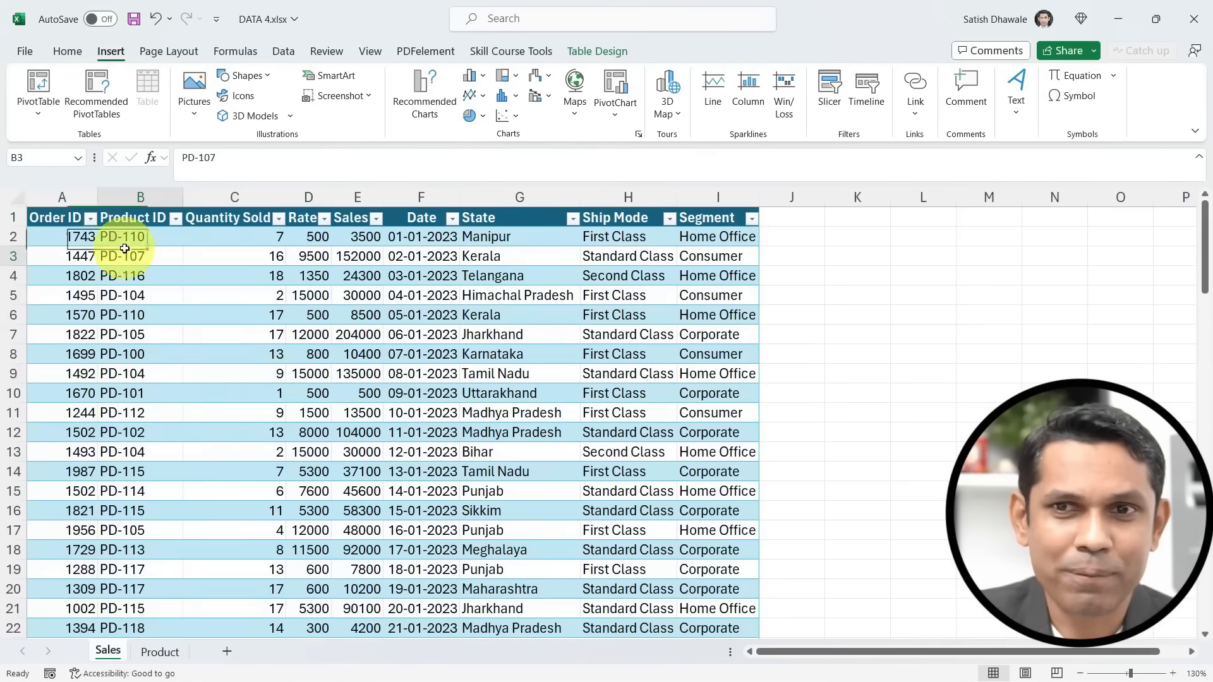
pyautogui.moveTo(100, 238); pyautogui.dragTo(126, 473)
pyautogui.moveTo(361, 238); pyautogui.dragTo(347, 476)
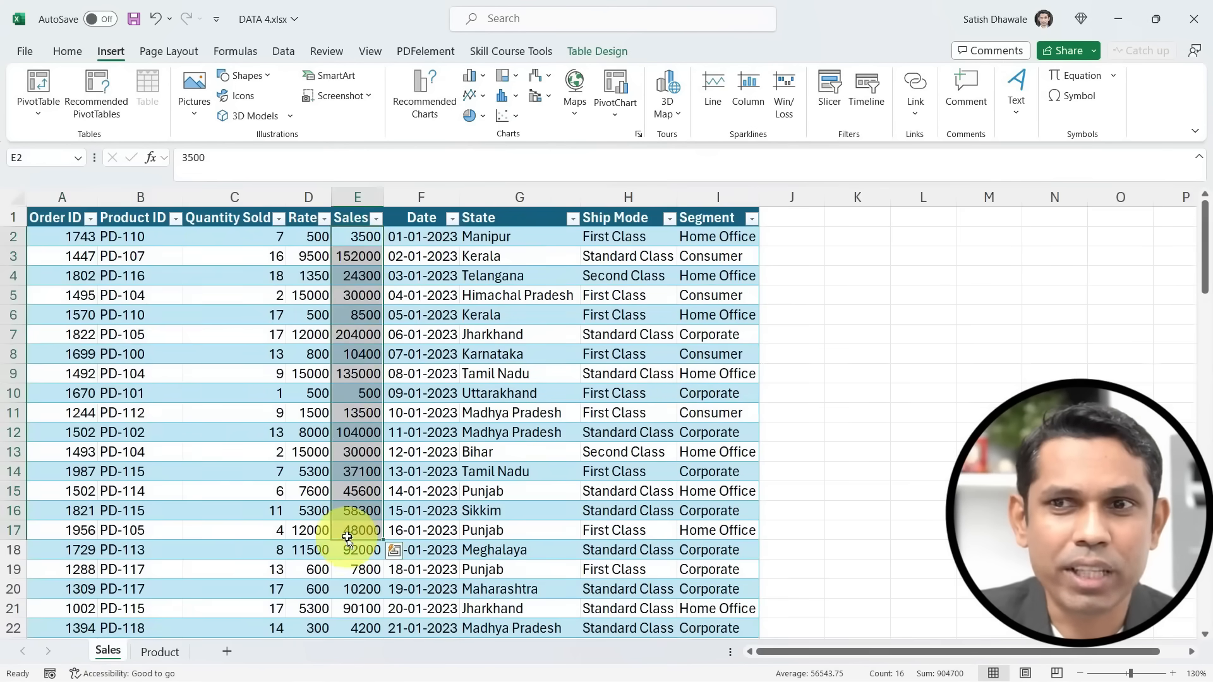
pyautogui.click(356, 197)
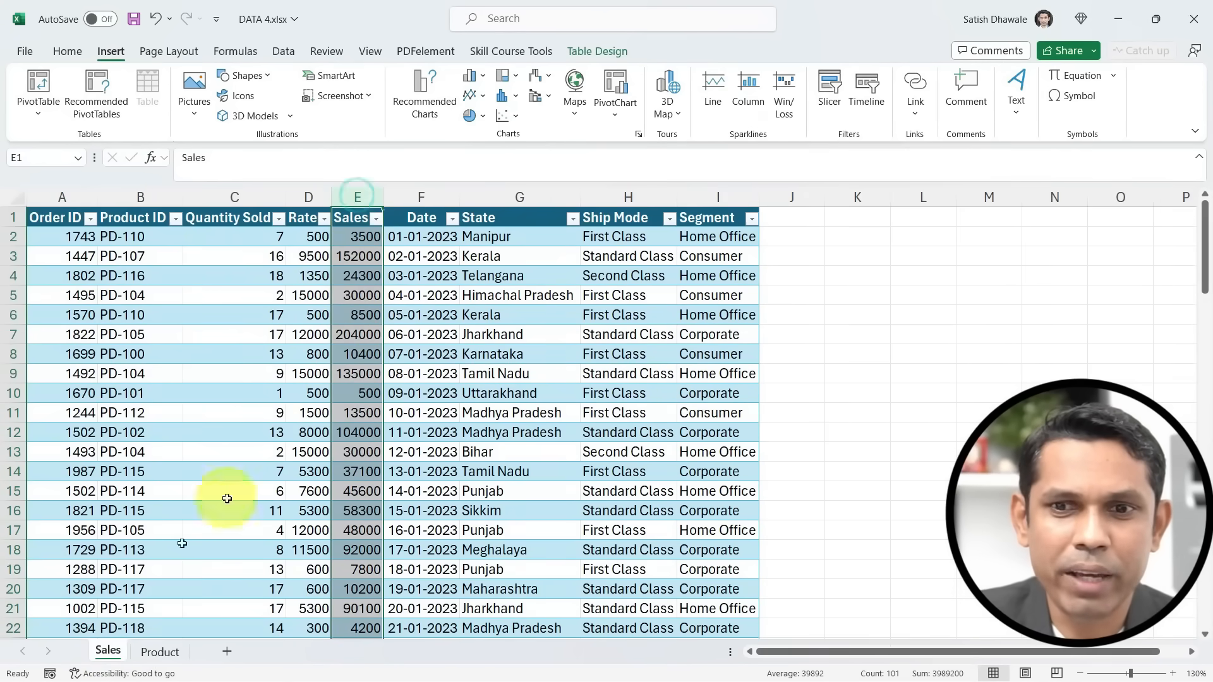
pyautogui.click(160, 650)
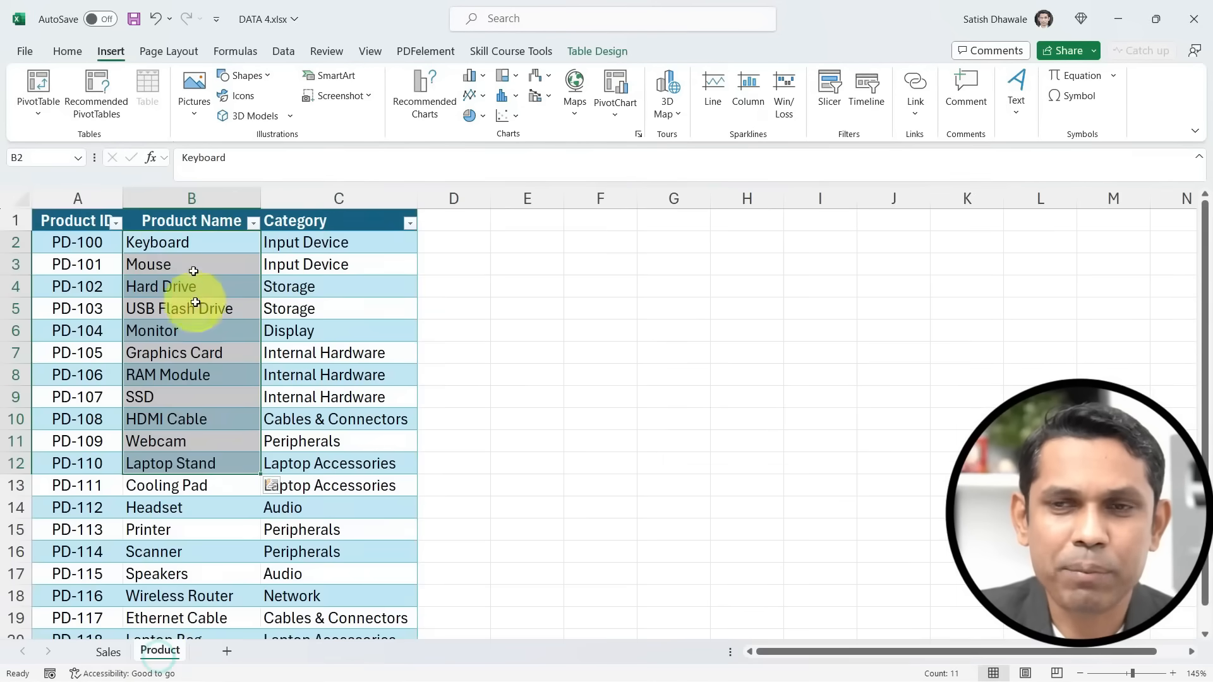
pyautogui.click(185, 204)
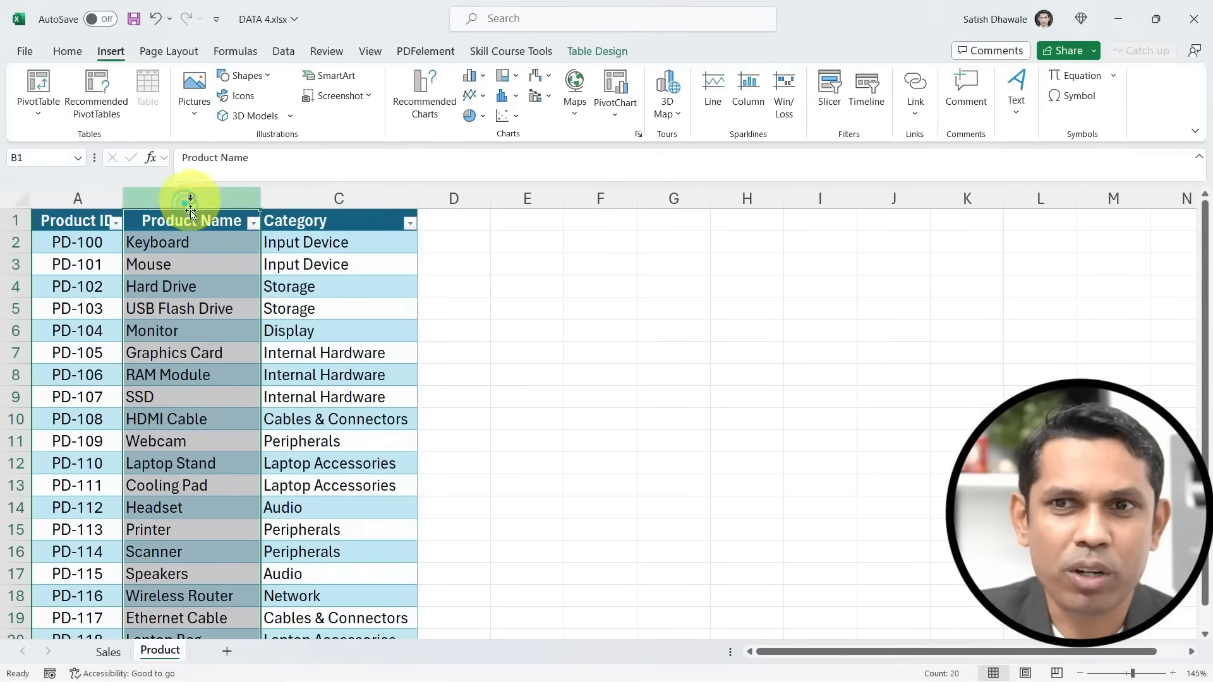
# Create a PivotTable from the Sales table on a new worksheet, adding its data to the Data Model.
pyautogui.click(106, 652)
pyautogui.click(138, 412)
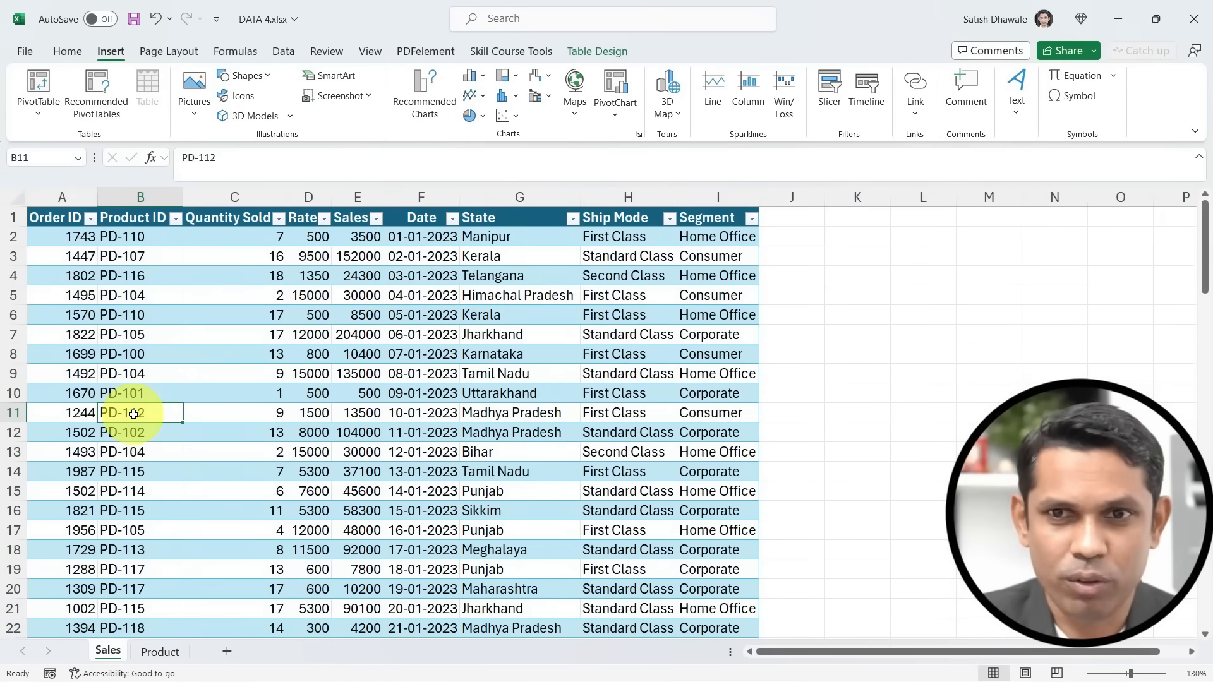
pyautogui.click(57, 218)
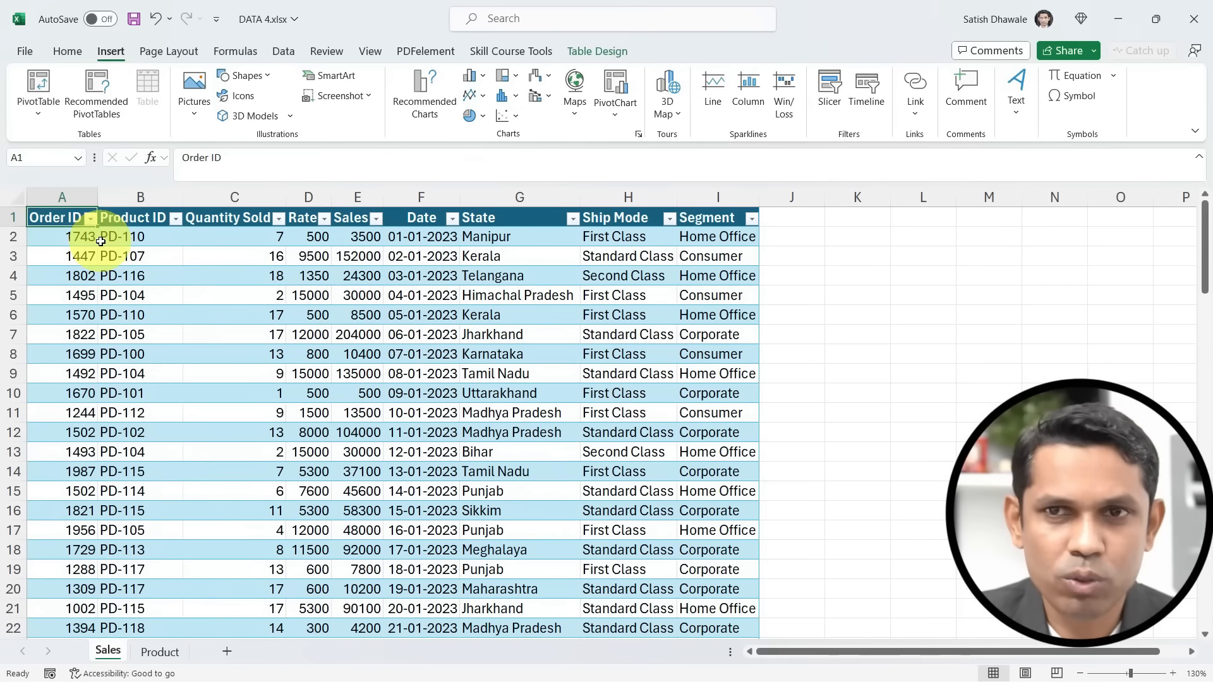
pyautogui.click(165, 374)
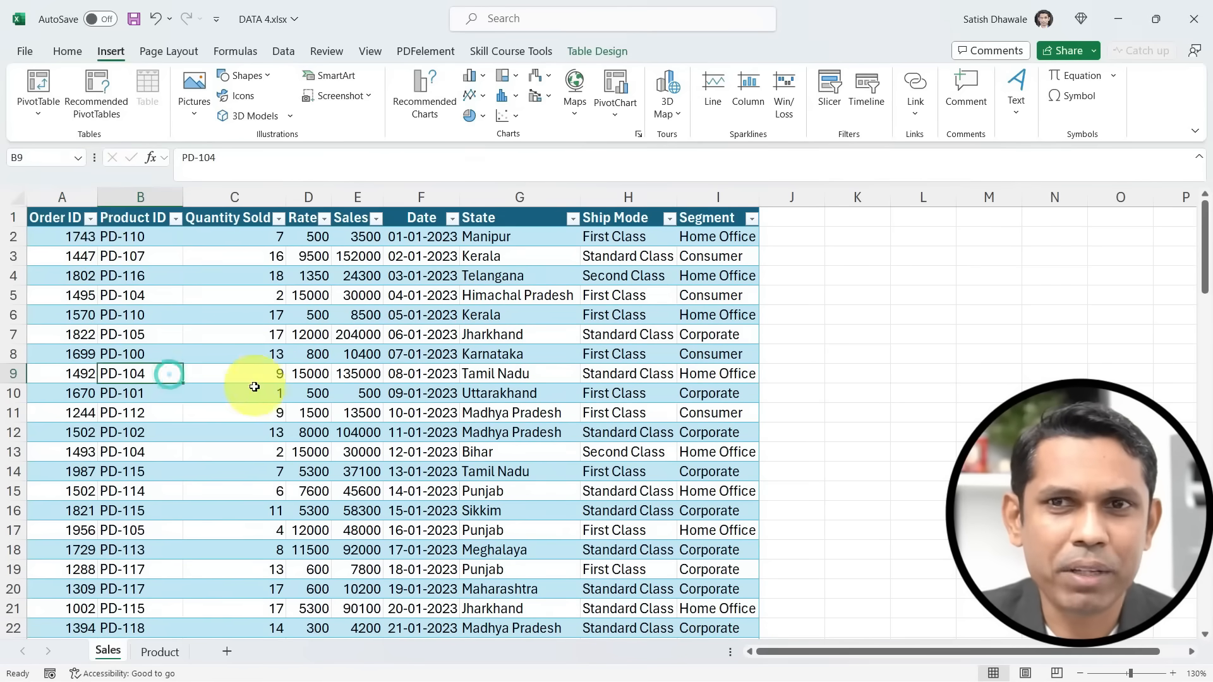
pyautogui.click(38, 112)
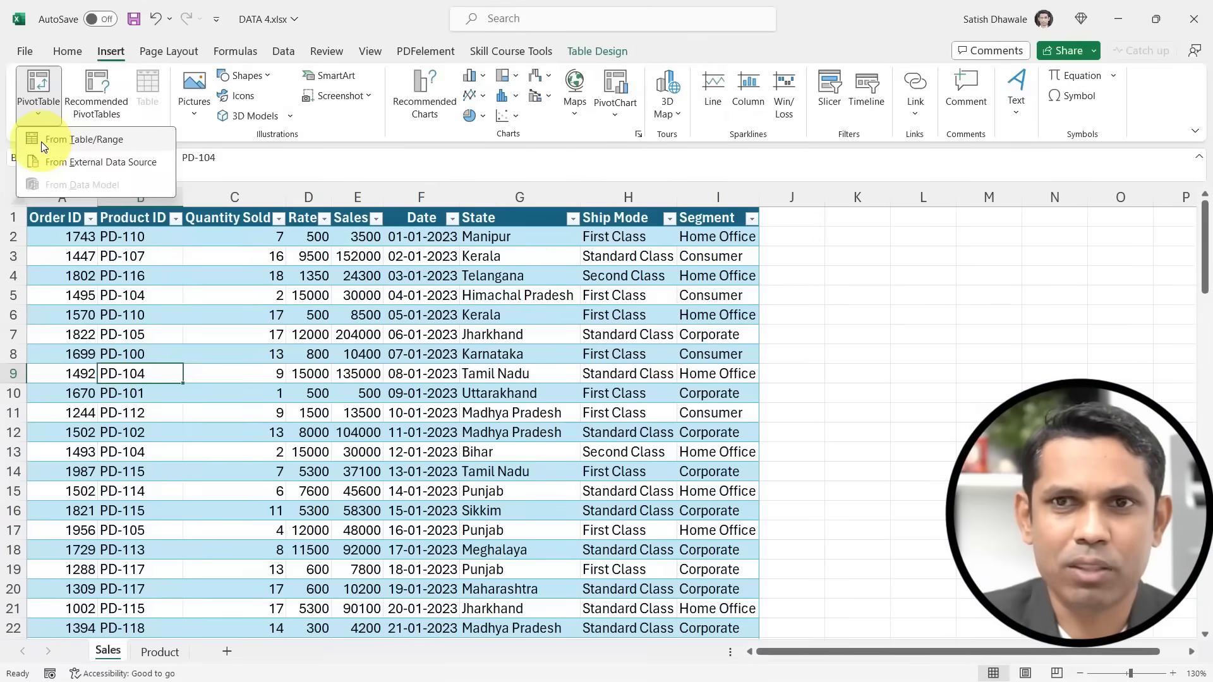
pyautogui.click(43, 143)
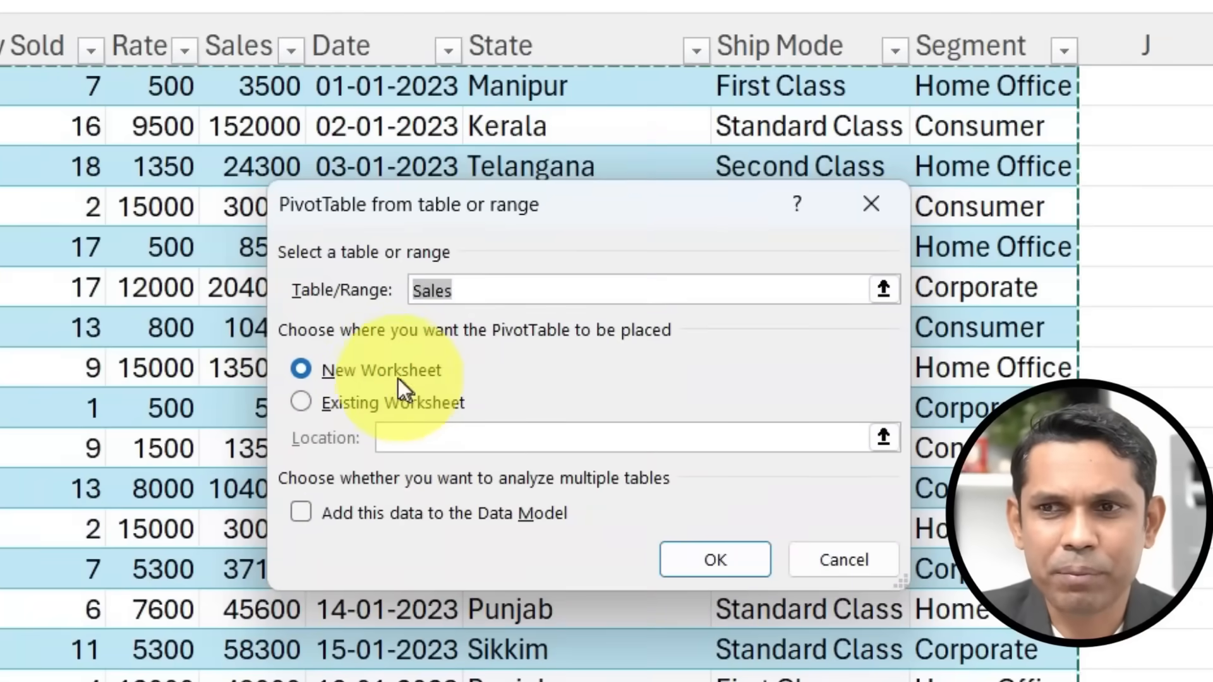
pyautogui.click(426, 357)
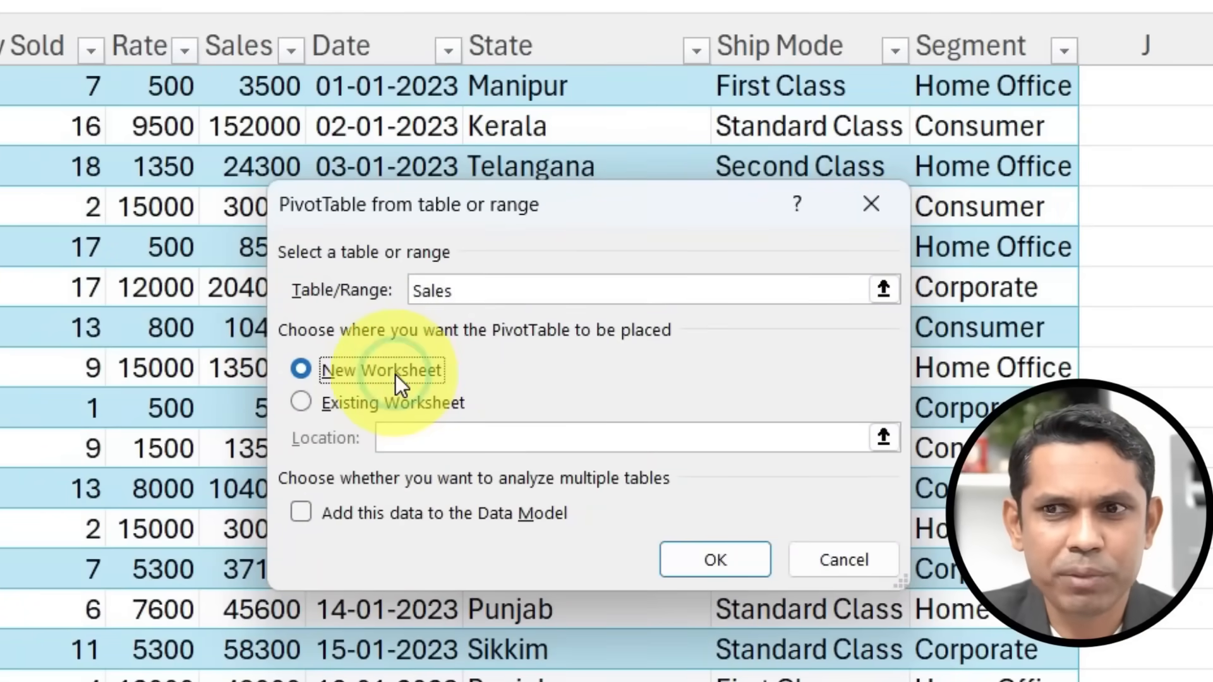
pyautogui.click(393, 397)
pyautogui.click(387, 376)
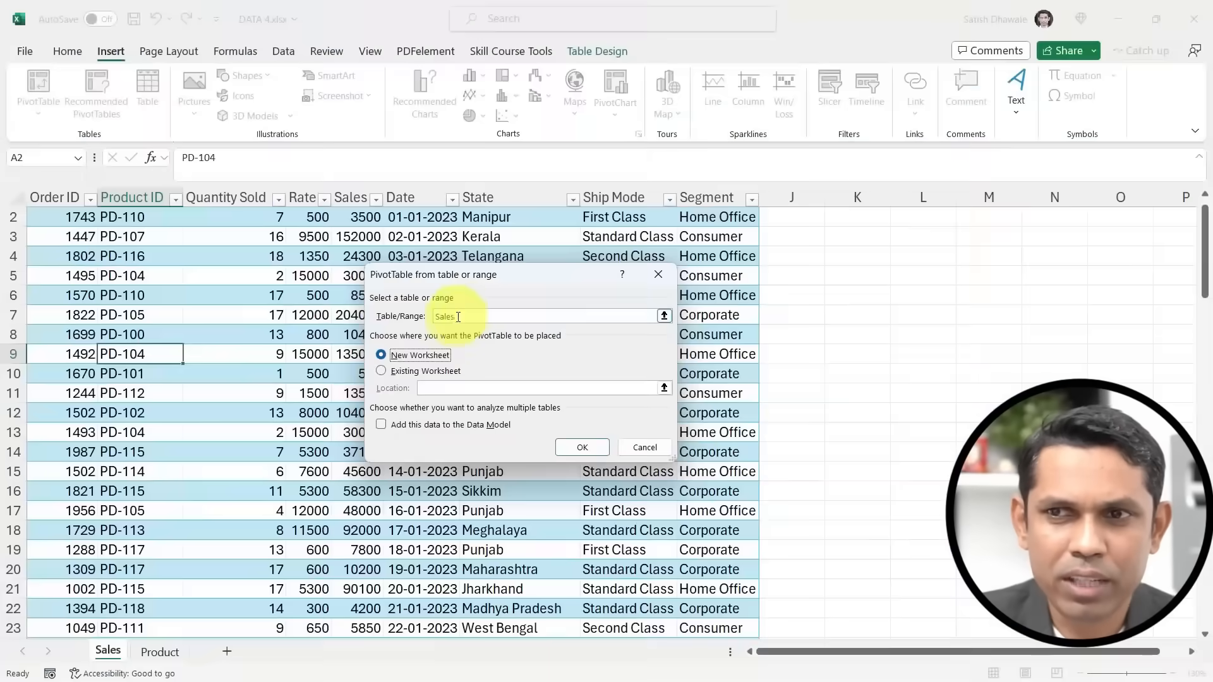
pyautogui.click(382, 426)
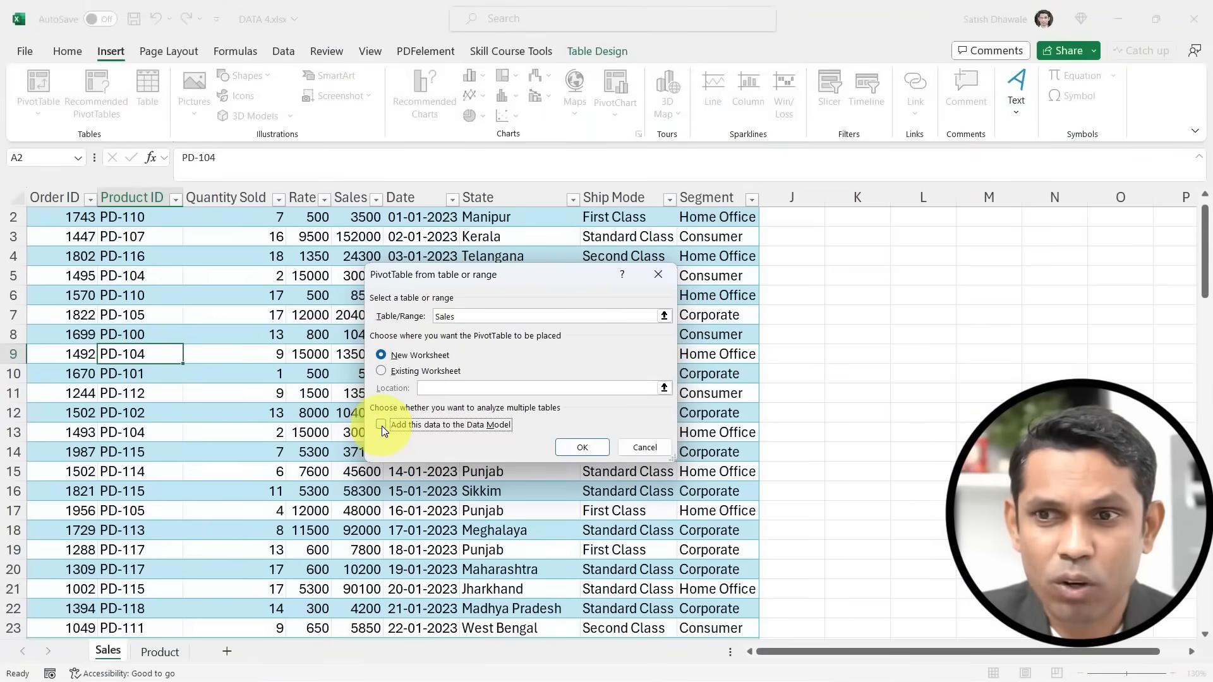
pyautogui.click(382, 426)
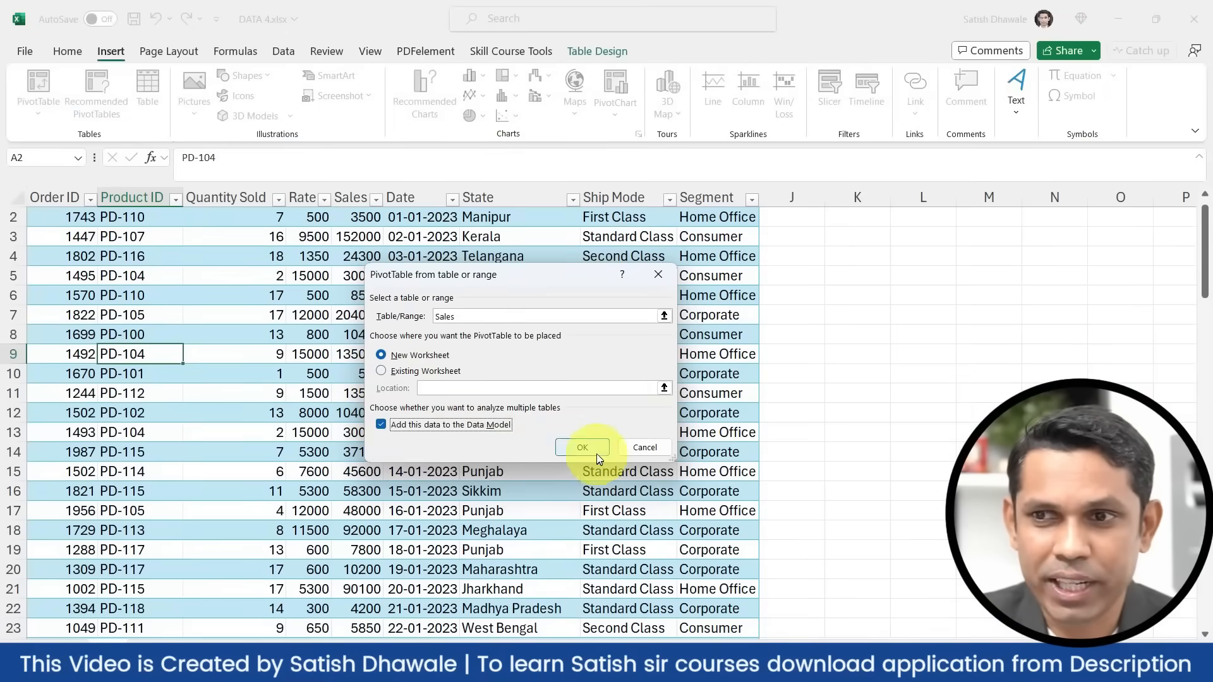
pyautogui.click(587, 448)
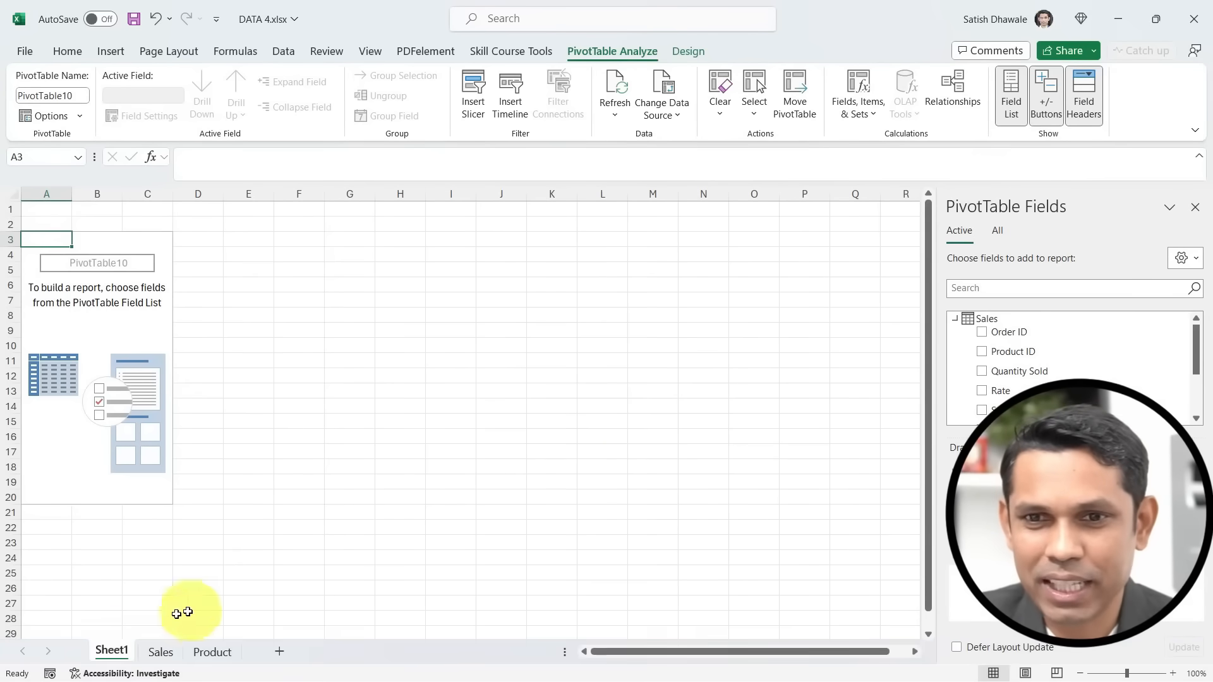
pyautogui.click(163, 653)
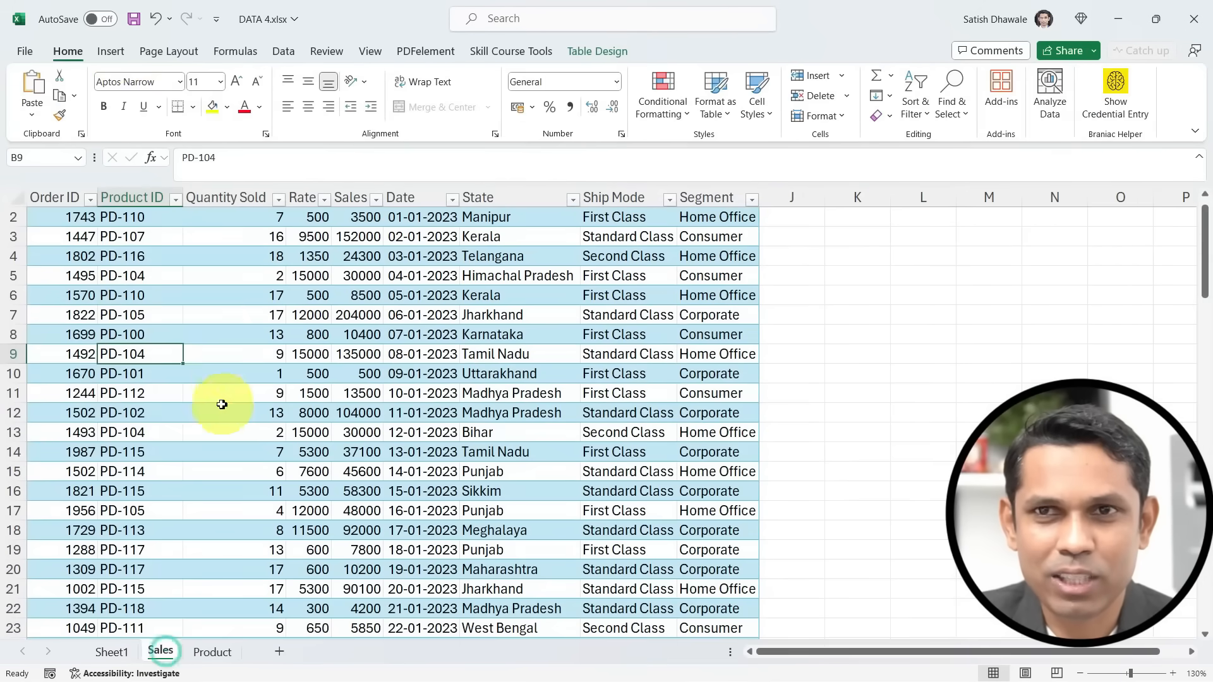
pyautogui.click(110, 51)
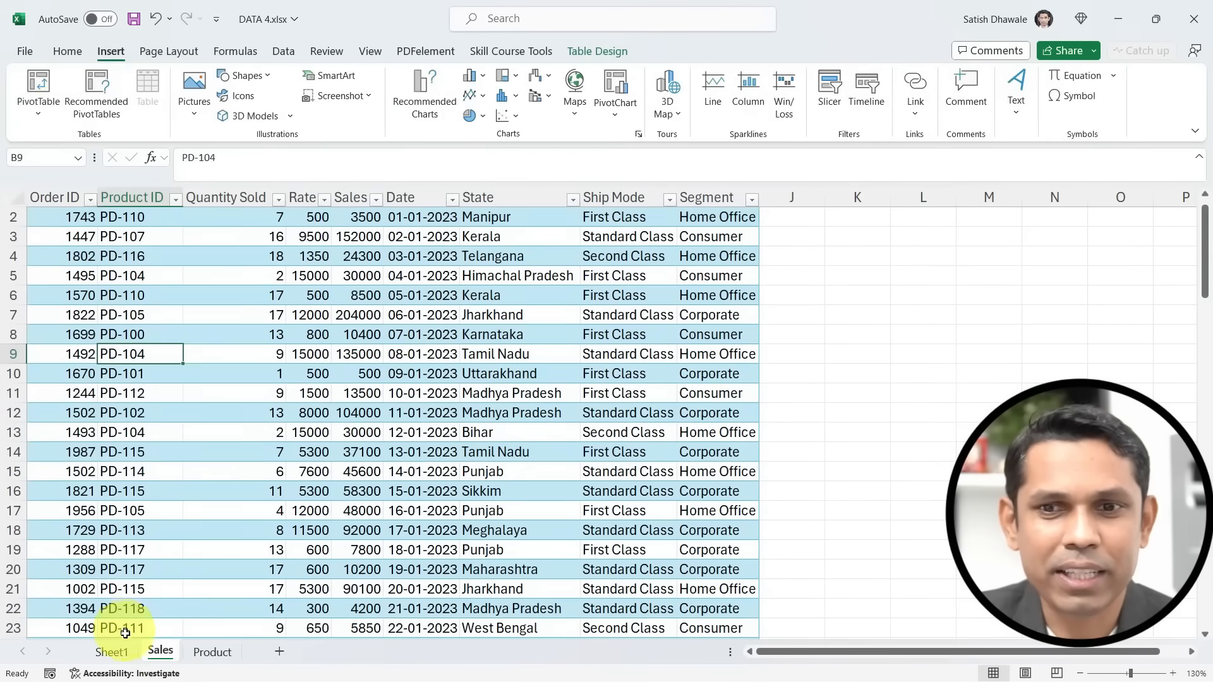
pyautogui.click(112, 651)
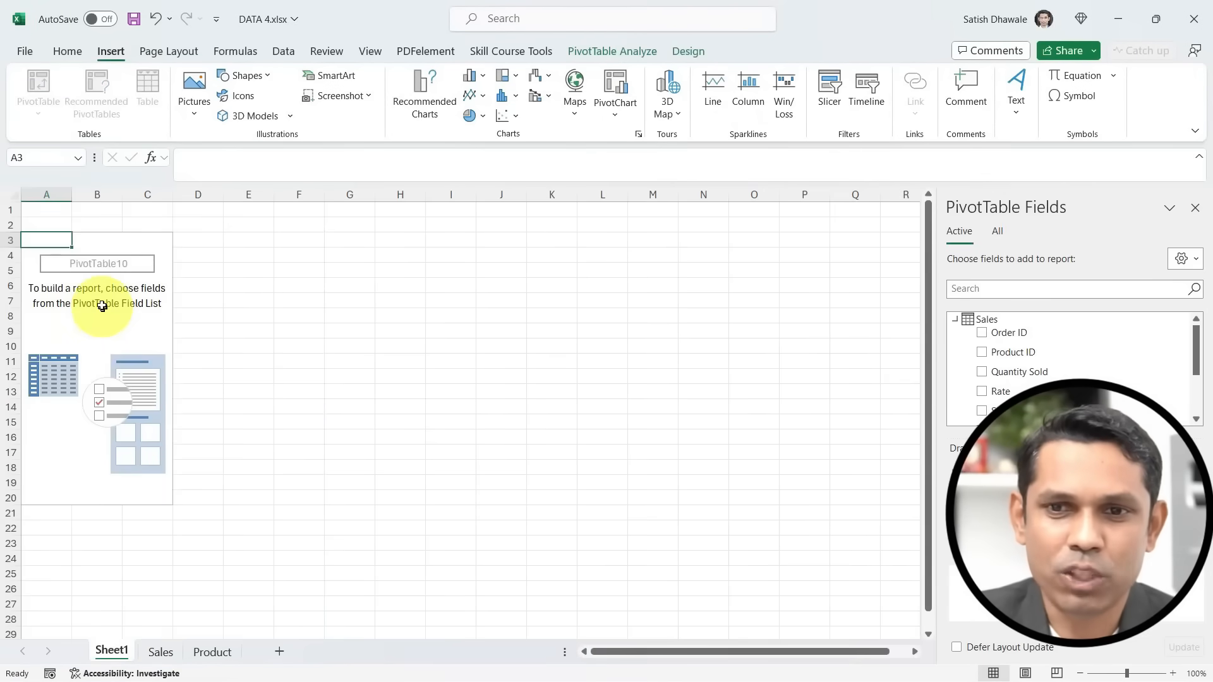
# Add the Sales field to the PivotTable's values and the Sales table's Product ID to its rows.
pyautogui.click(73, 287)
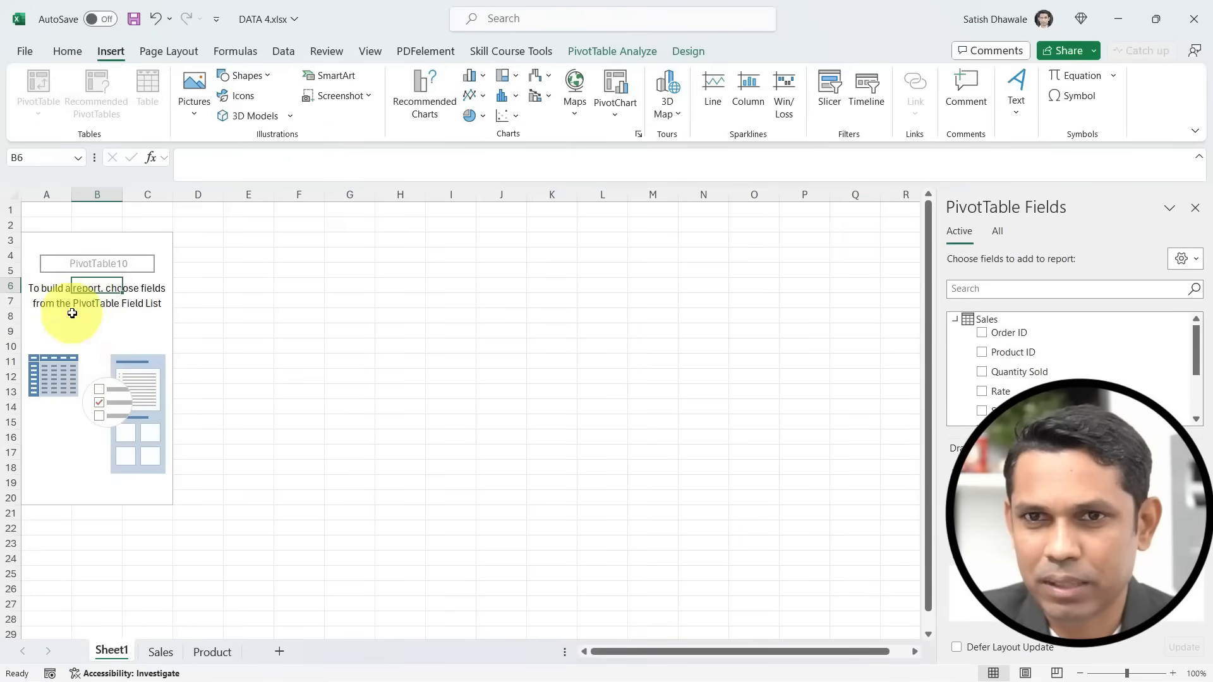
pyautogui.click(72, 314)
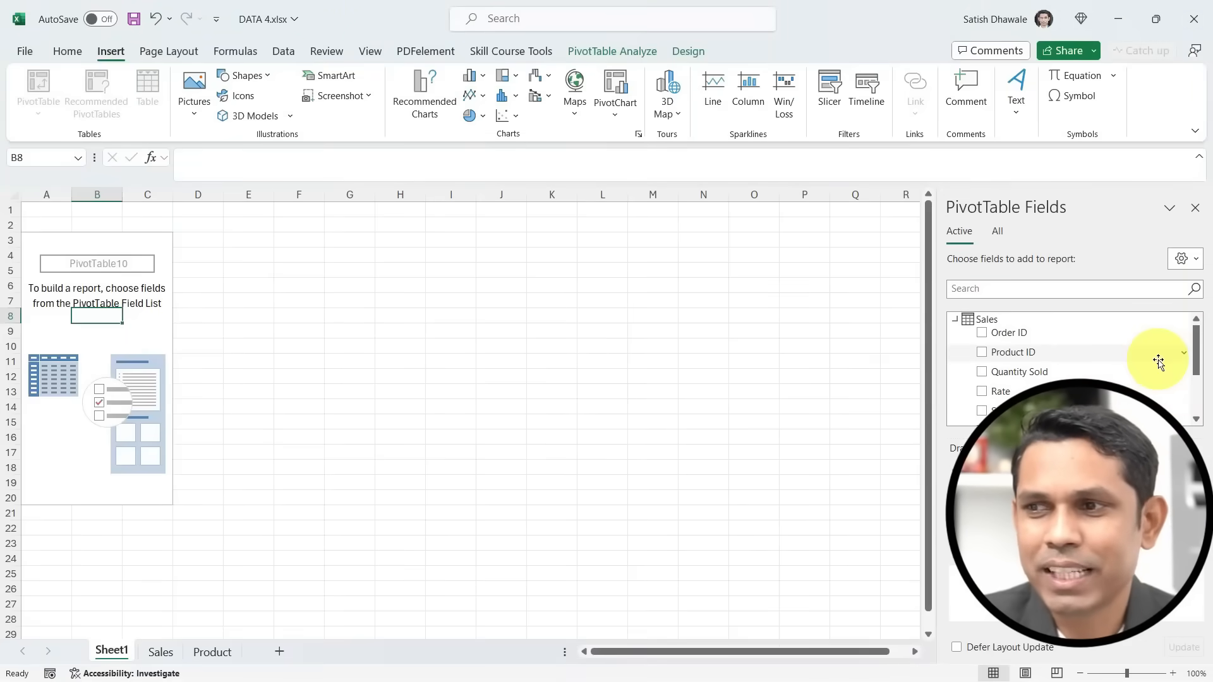
pyautogui.moveTo(1010, 414); pyautogui.dragTo(1094, 537)
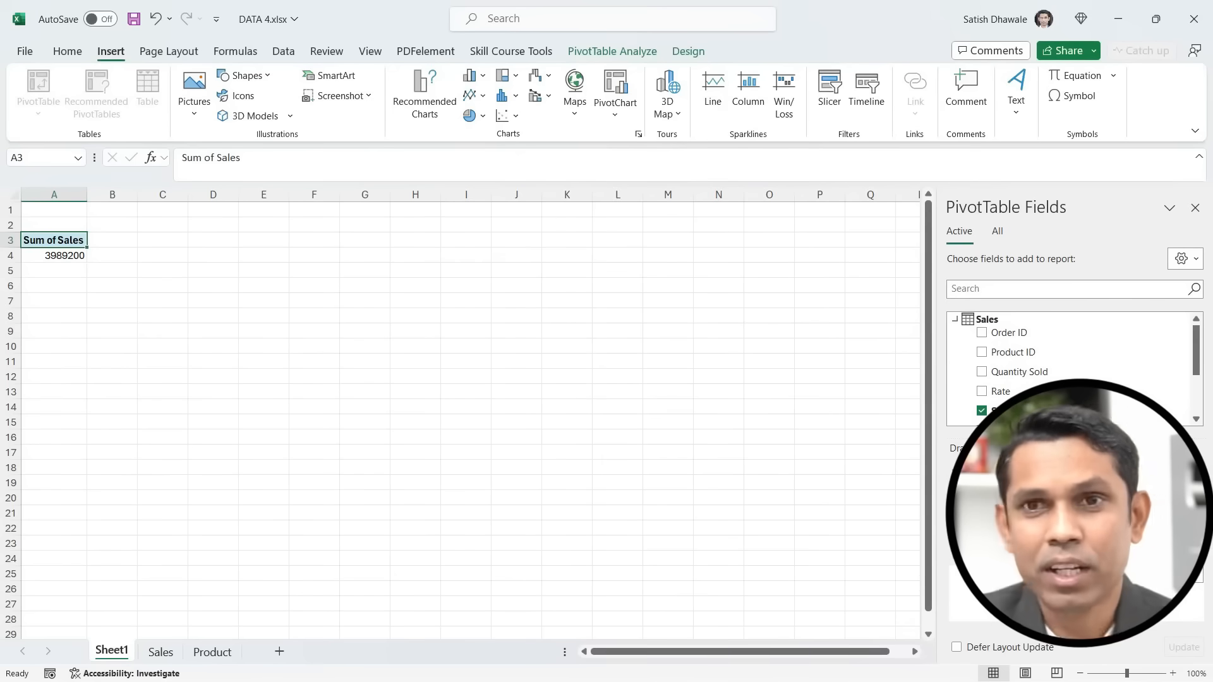
pyautogui.click(1014, 353)
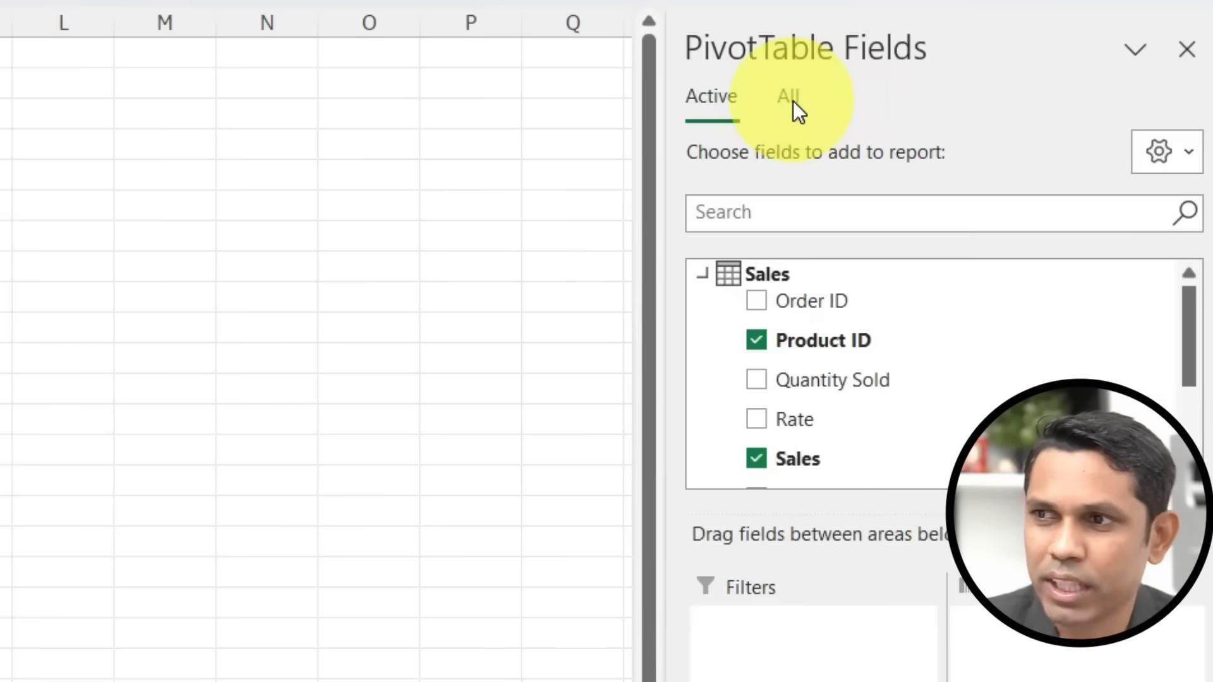
# Show all available tables in the PivotTable field list and examine the fields of the Product and Sales tables.
pyautogui.click(793, 100)
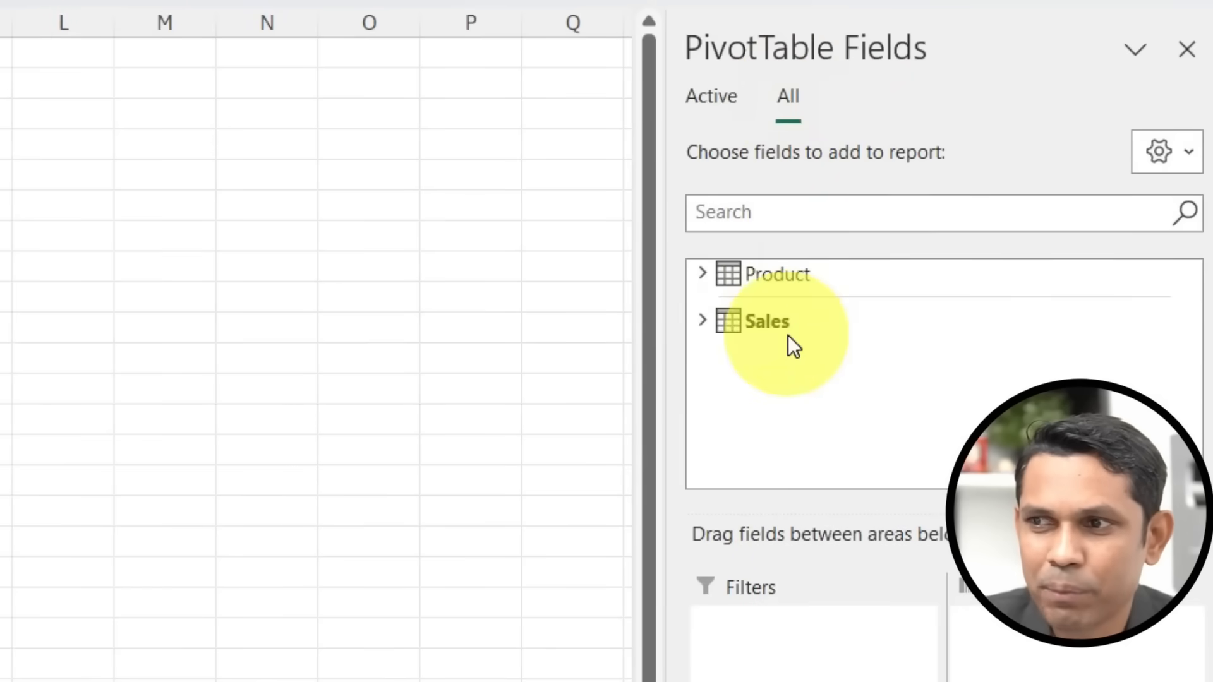
pyautogui.click(791, 283)
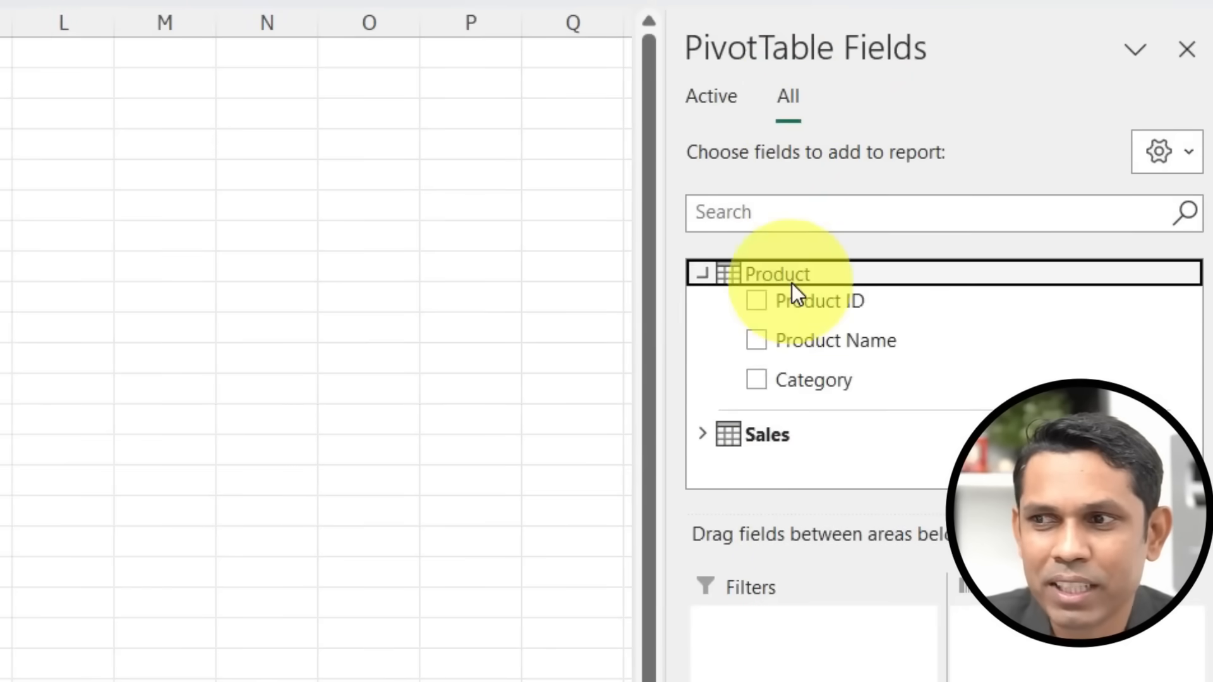
pyautogui.click(737, 278)
pyautogui.click(699, 332)
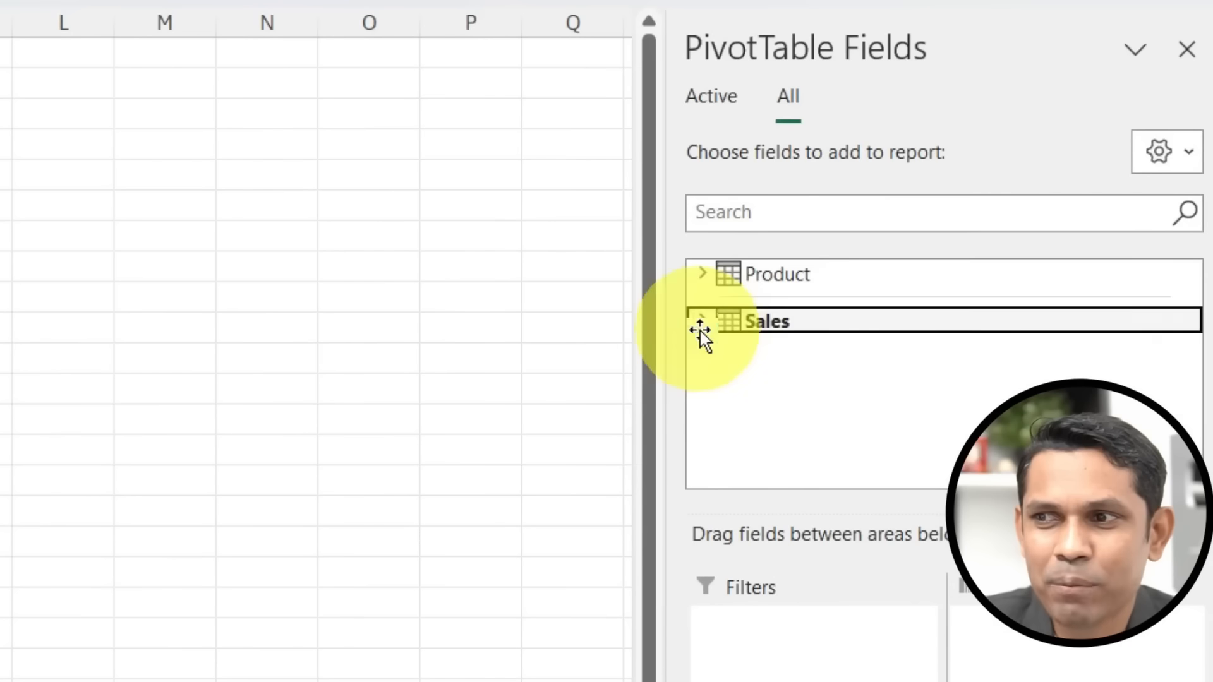
pyautogui.click(701, 279)
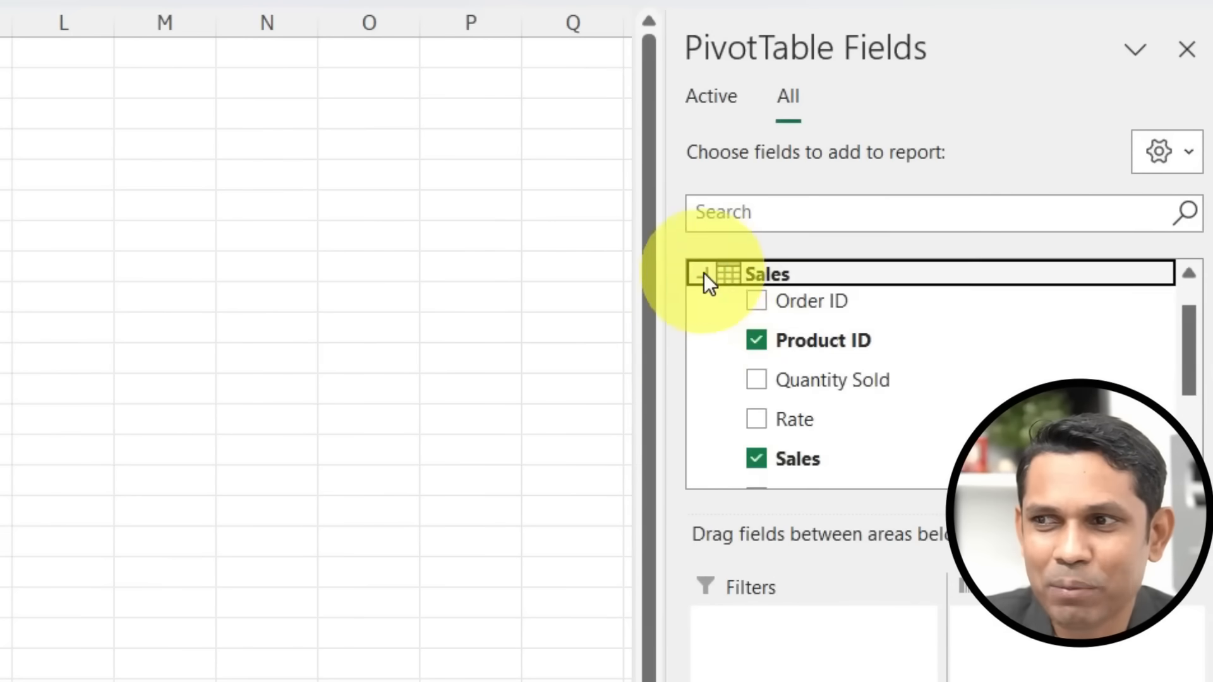
pyautogui.click(703, 273)
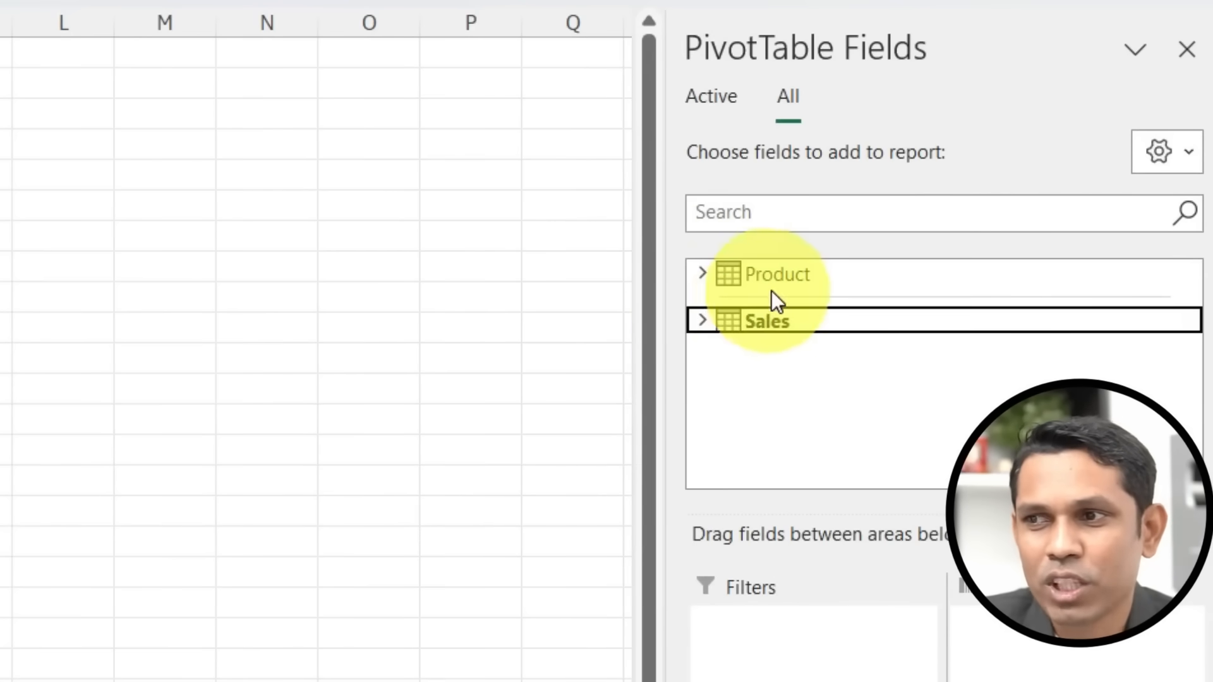
pyautogui.click(787, 94)
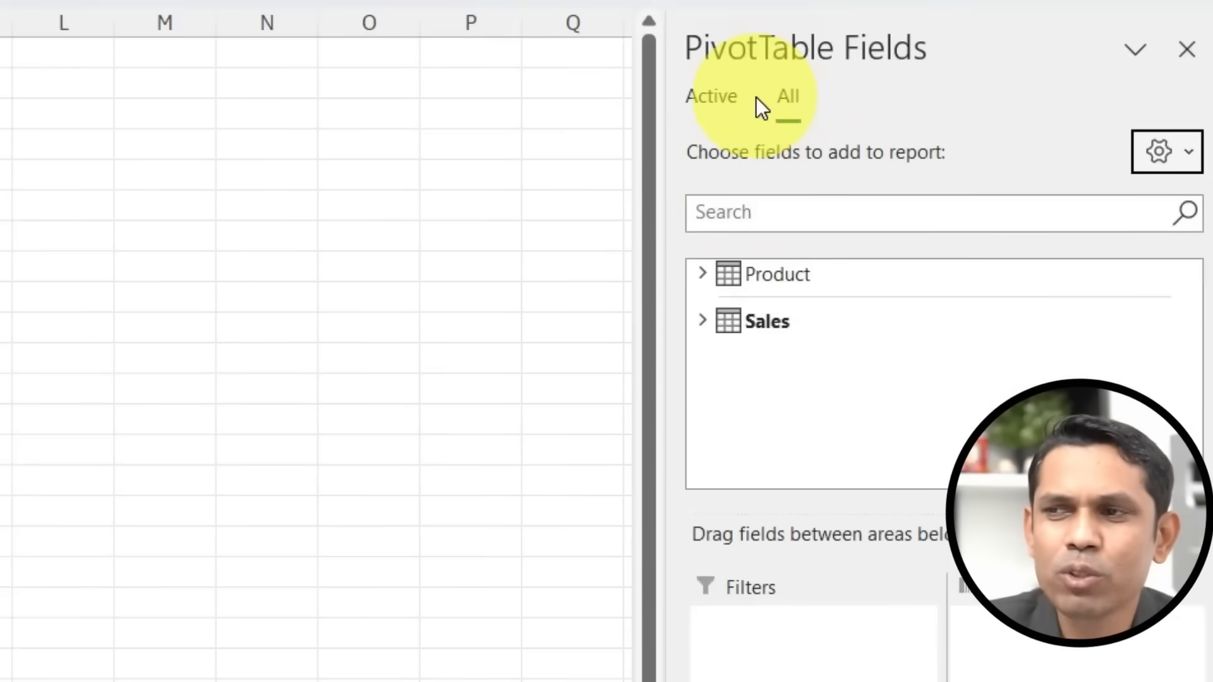
# Replace Product ID in the PivotTable's rows with Product Name from the Product table.
pyautogui.click(702, 274)
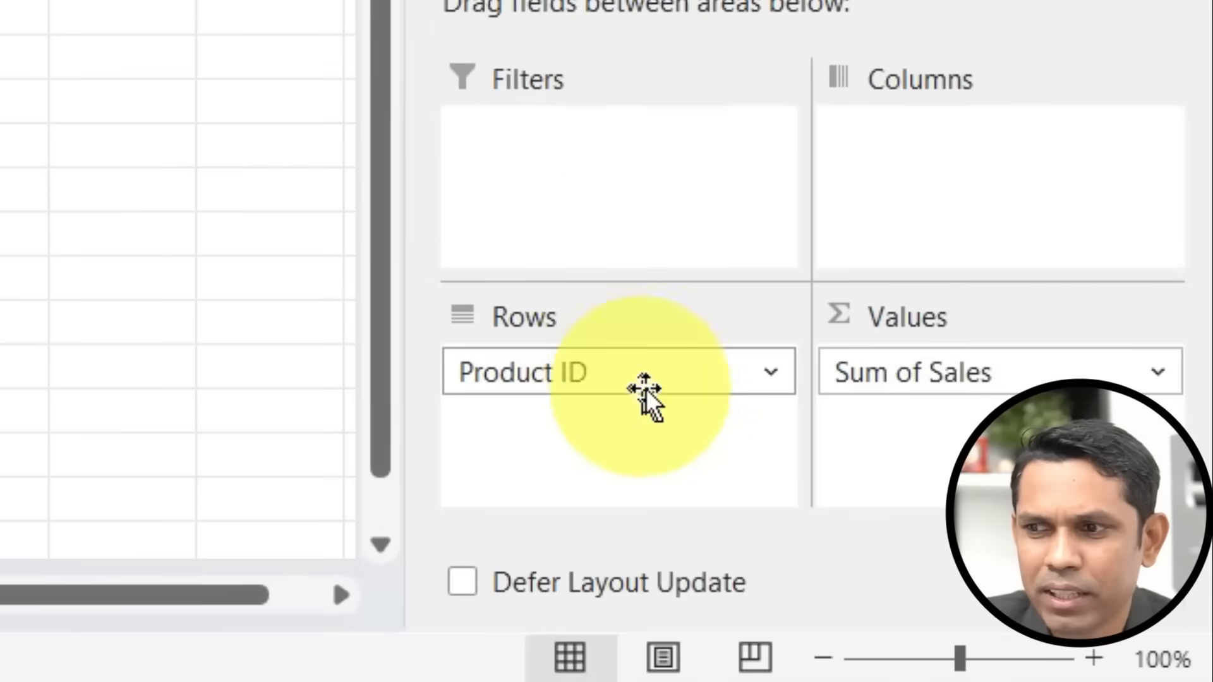
pyautogui.moveTo(646, 381); pyautogui.dragTo(661, 0)
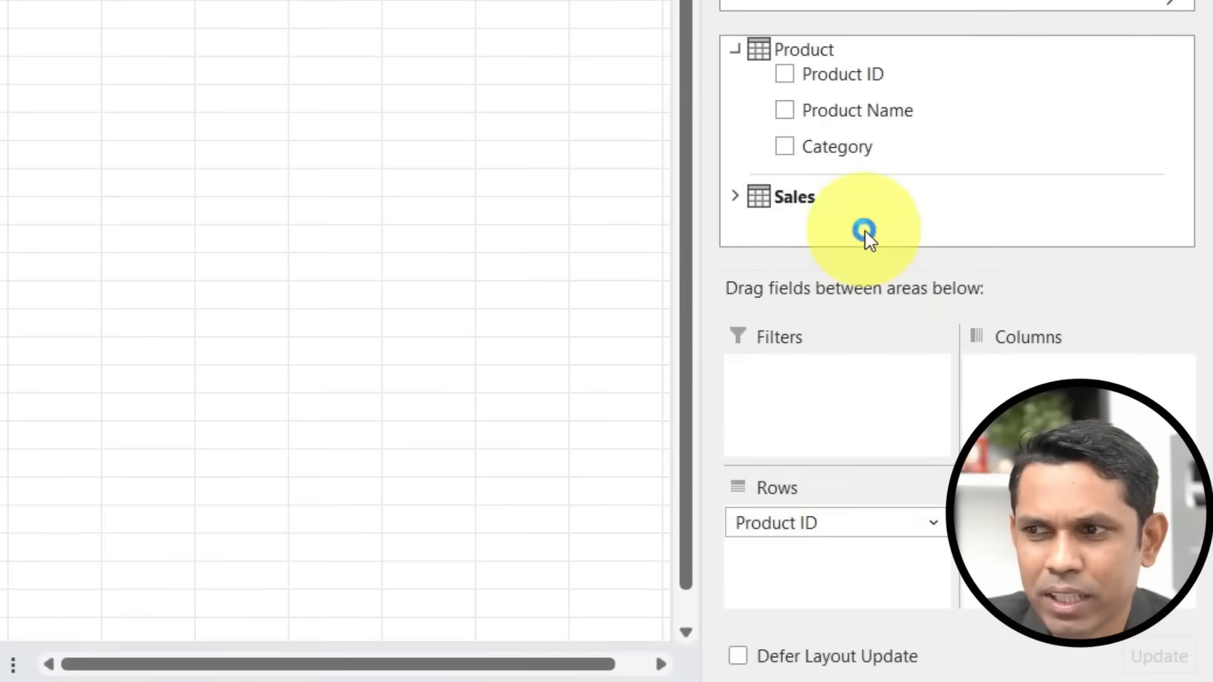
pyautogui.moveTo(851, 113); pyautogui.dragTo(848, 529)
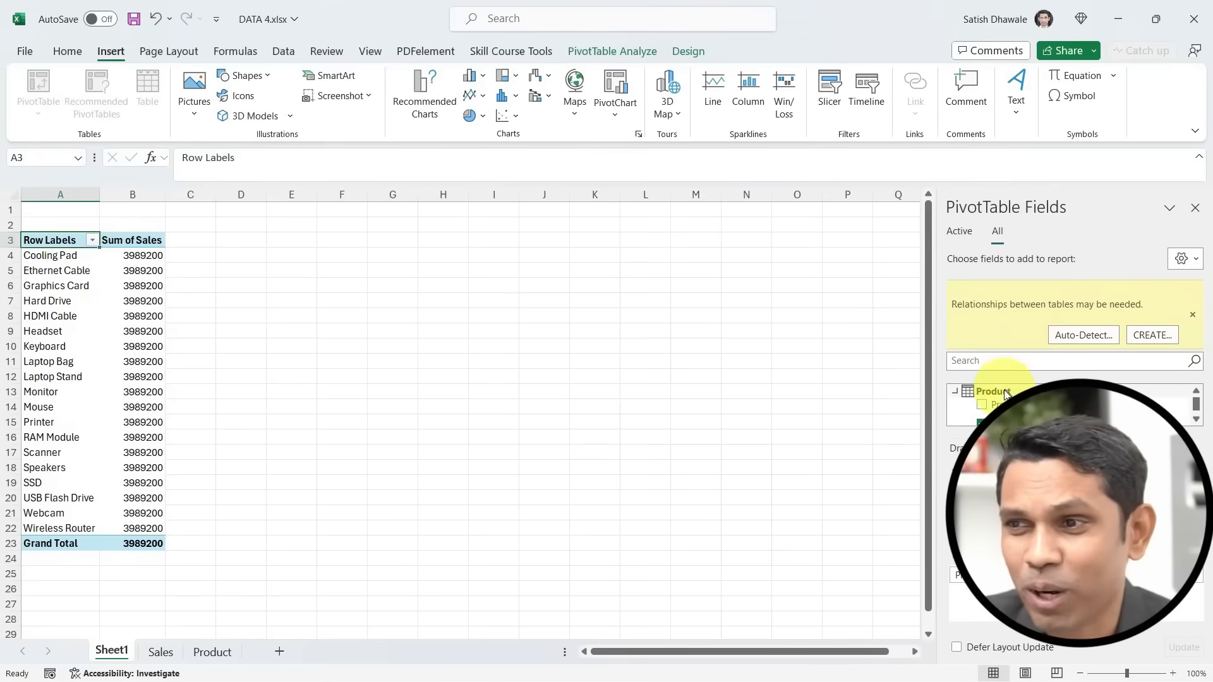
# Compare the Product ID columns on the Sales and Product sheets as the link between both tables, and return to the PivotTable on Sheet1.
pyautogui.scroll(-2, 1007, 393)
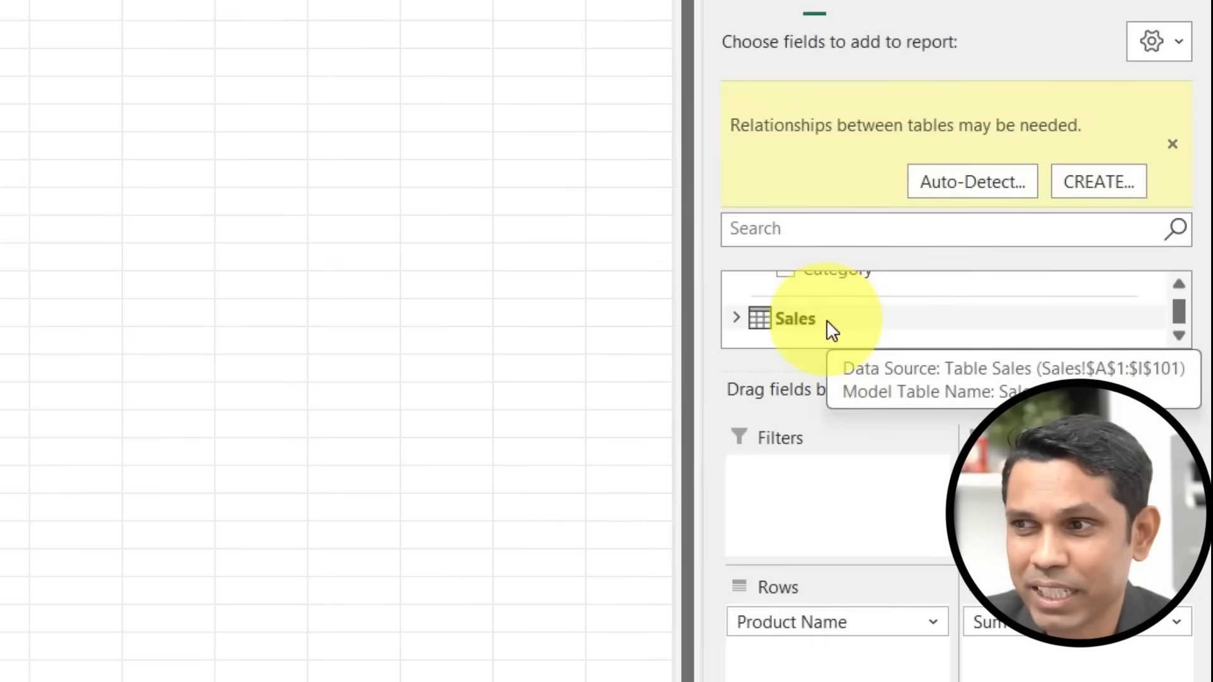
pyautogui.click(985, 183)
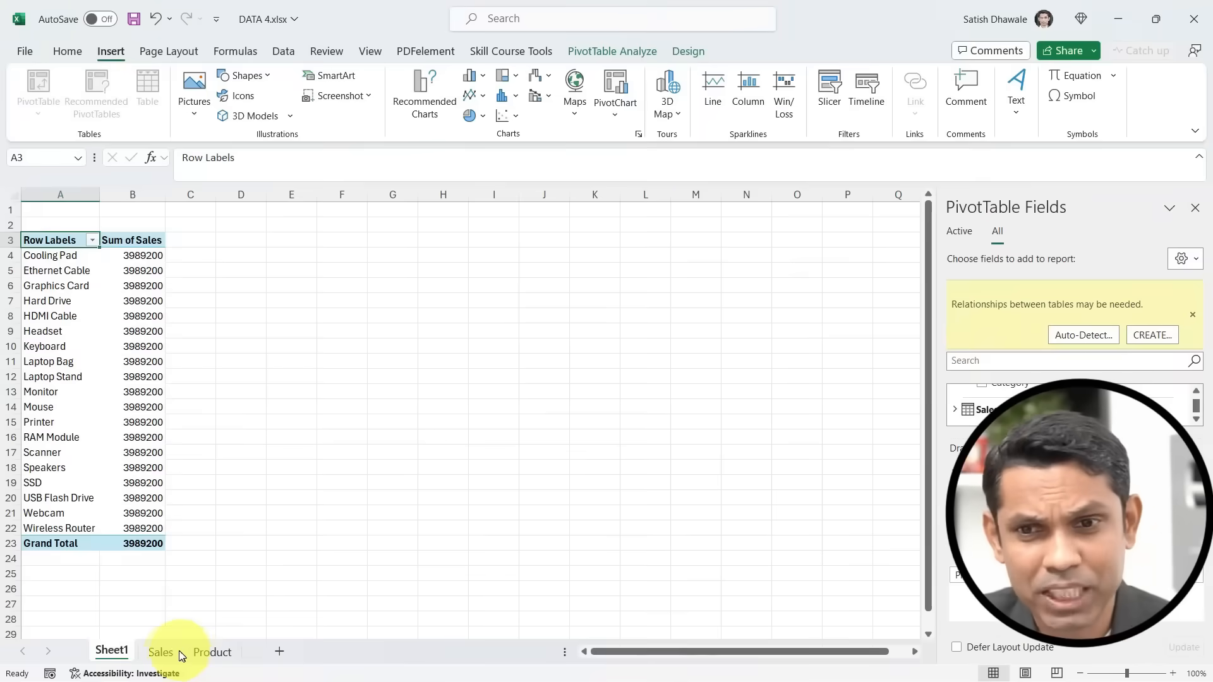
pyautogui.click(165, 651)
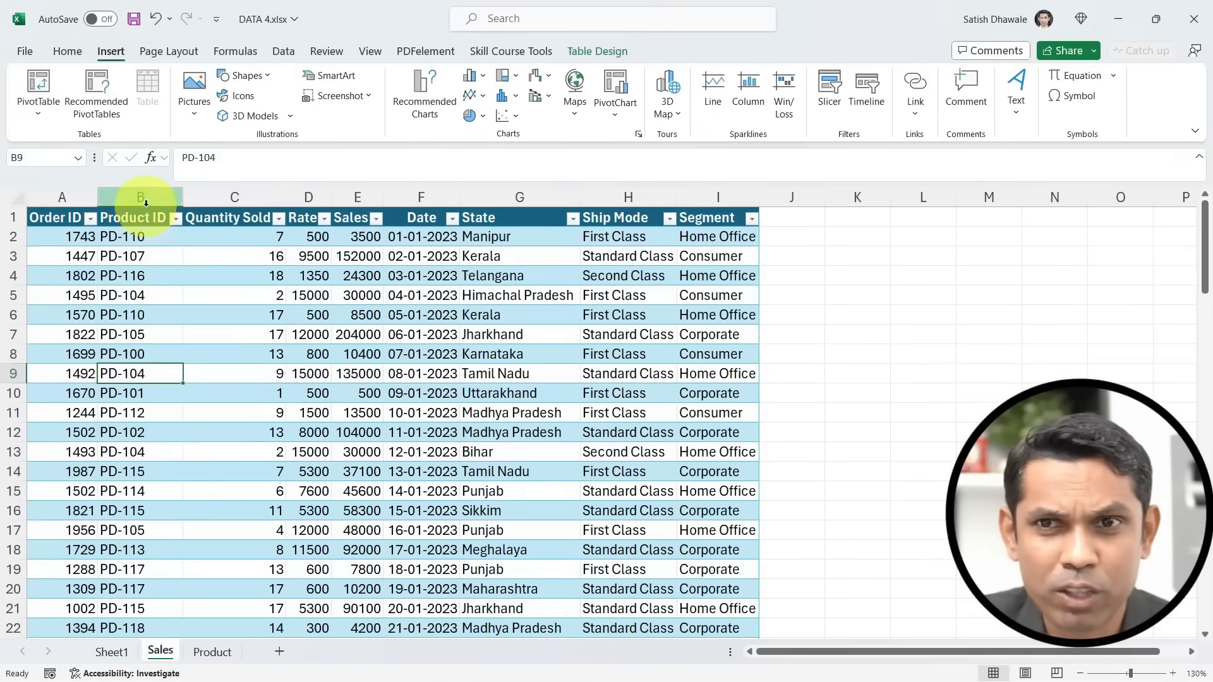
pyautogui.click(146, 202)
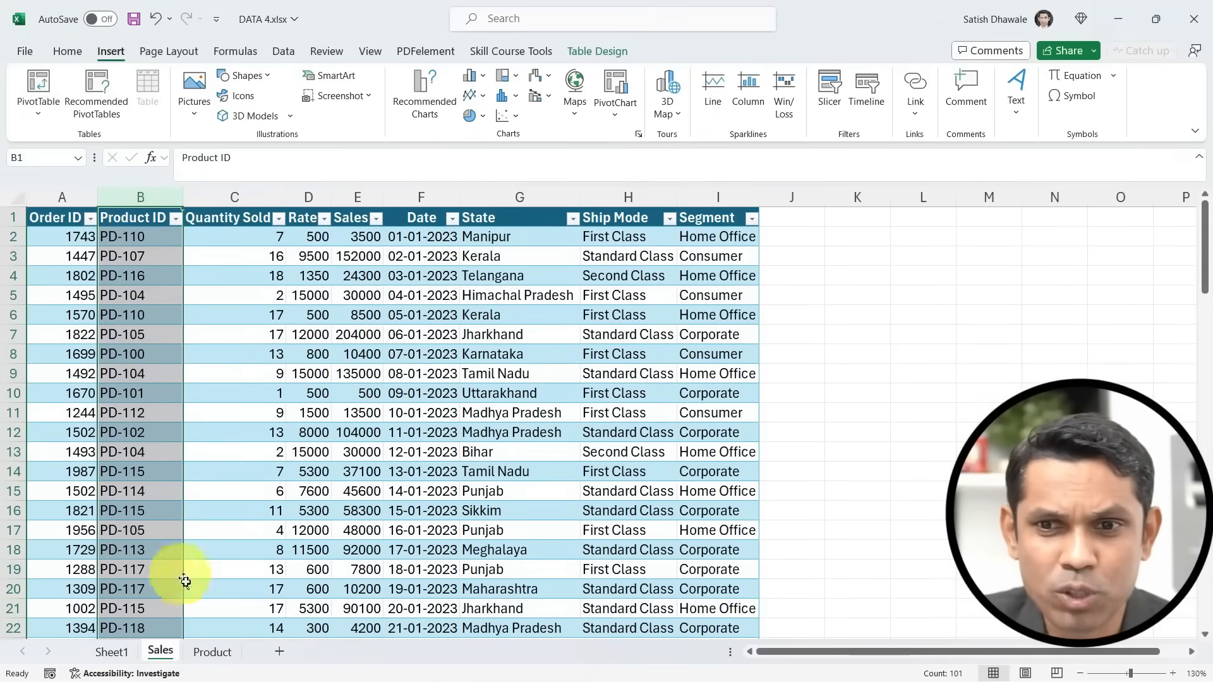
pyautogui.click(211, 651)
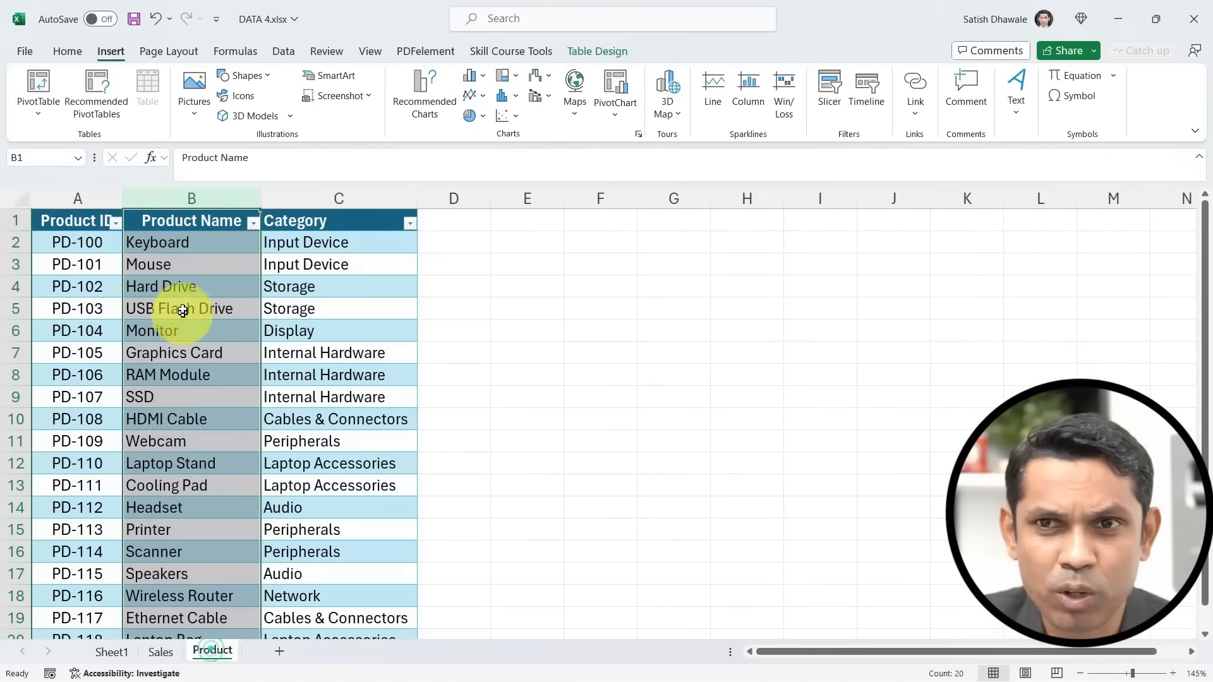
pyautogui.click(71, 203)
pyautogui.click(120, 651)
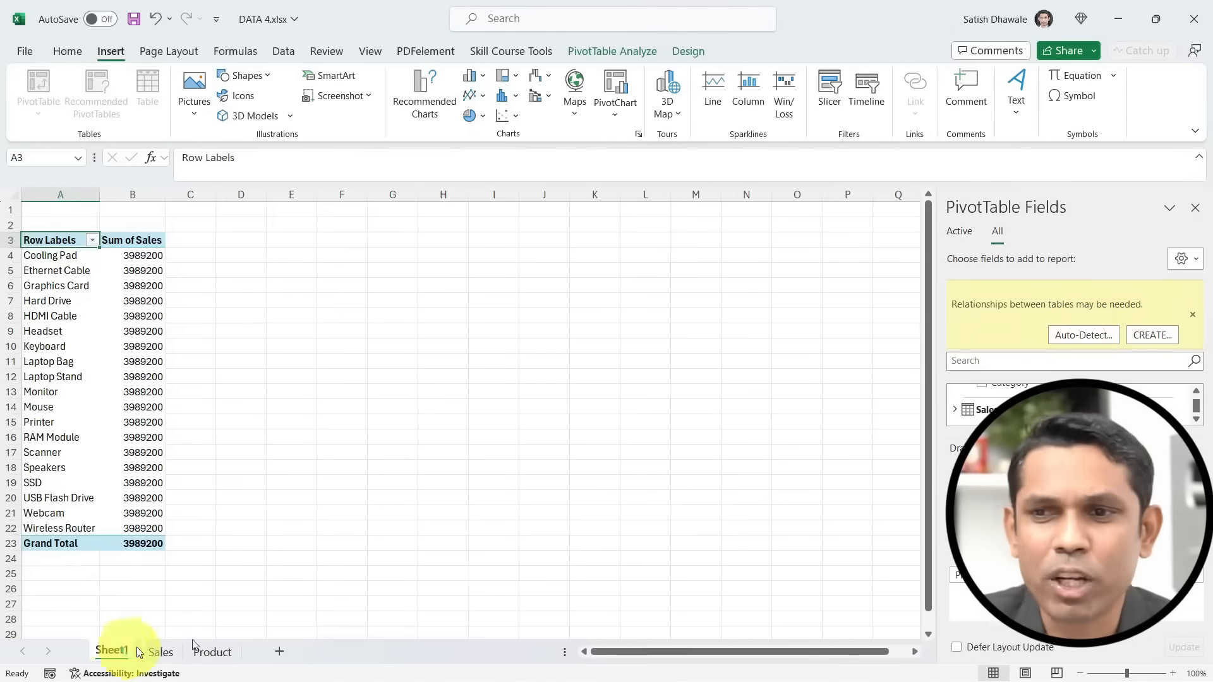
pyautogui.click(1081, 336)
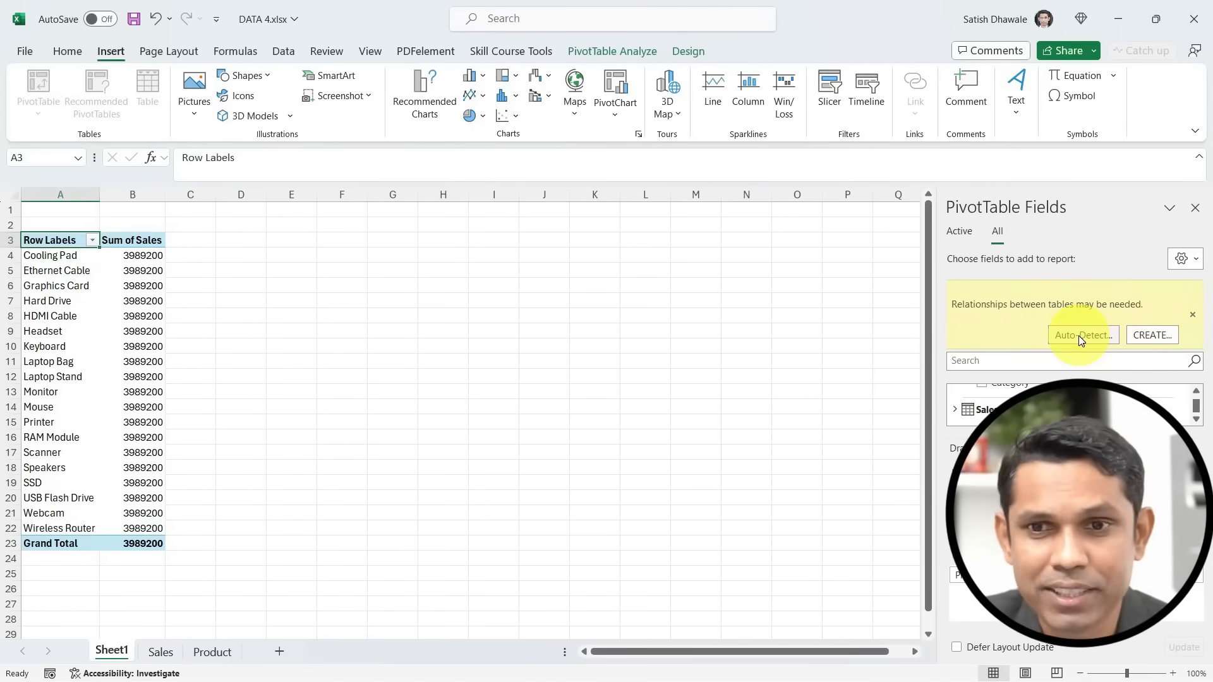
pyautogui.click(160, 651)
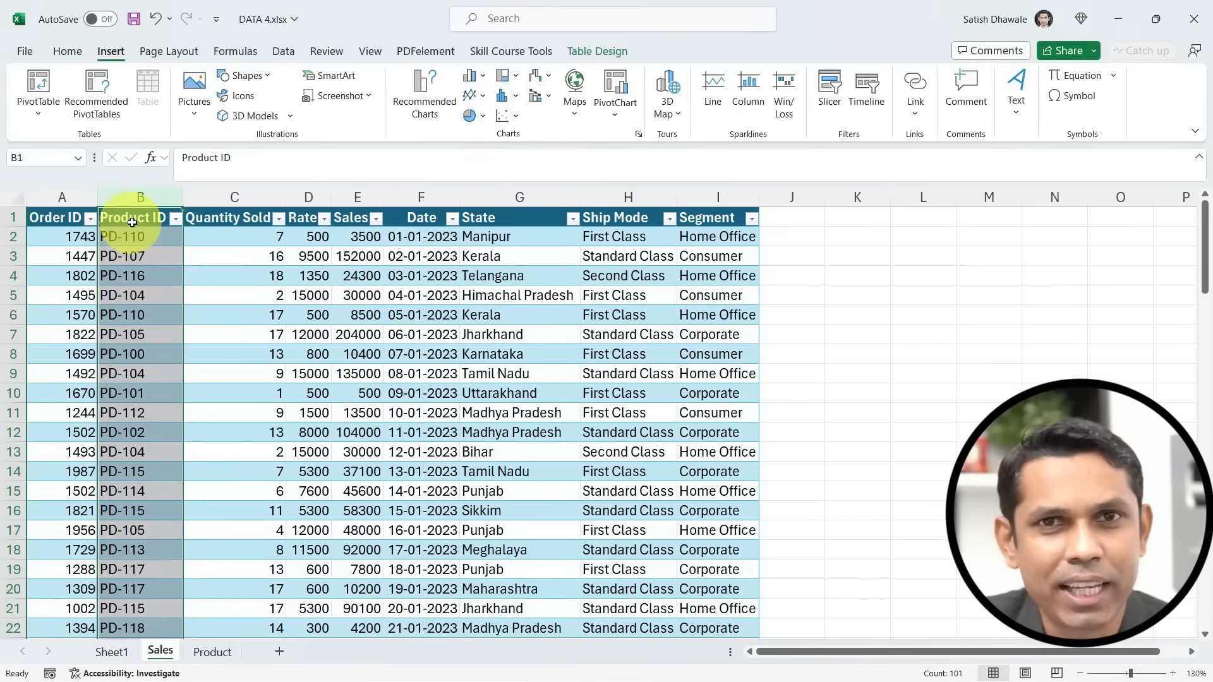
pyautogui.click(214, 651)
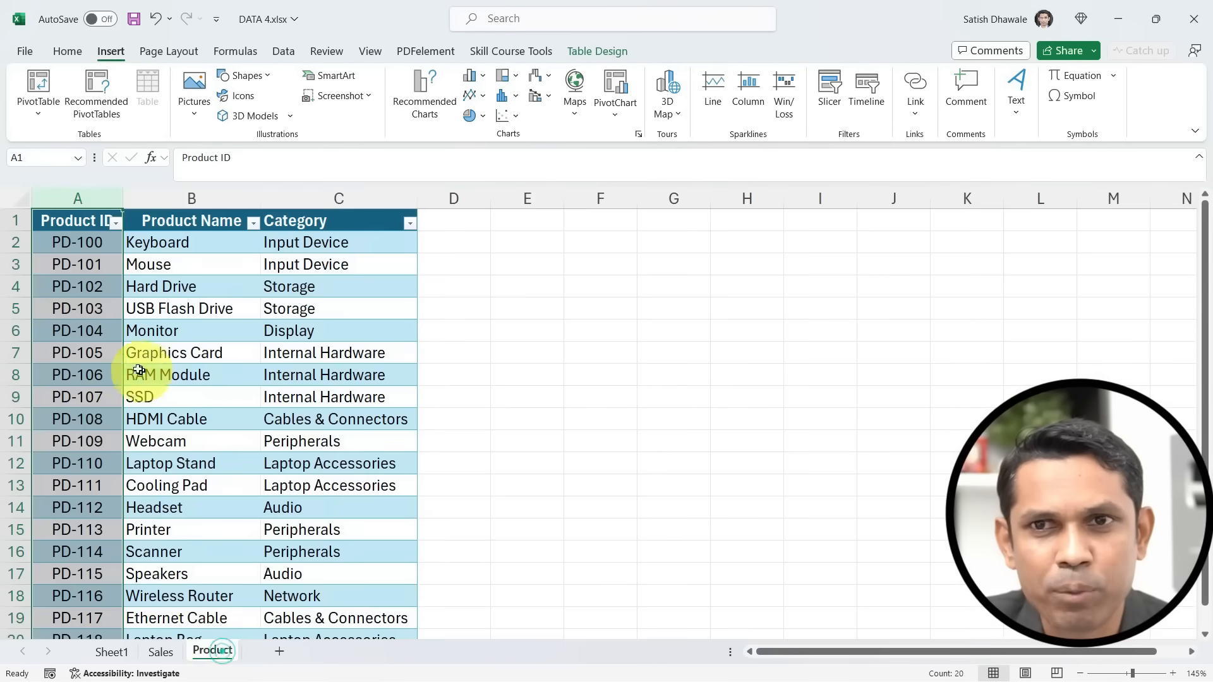
pyautogui.click(162, 651)
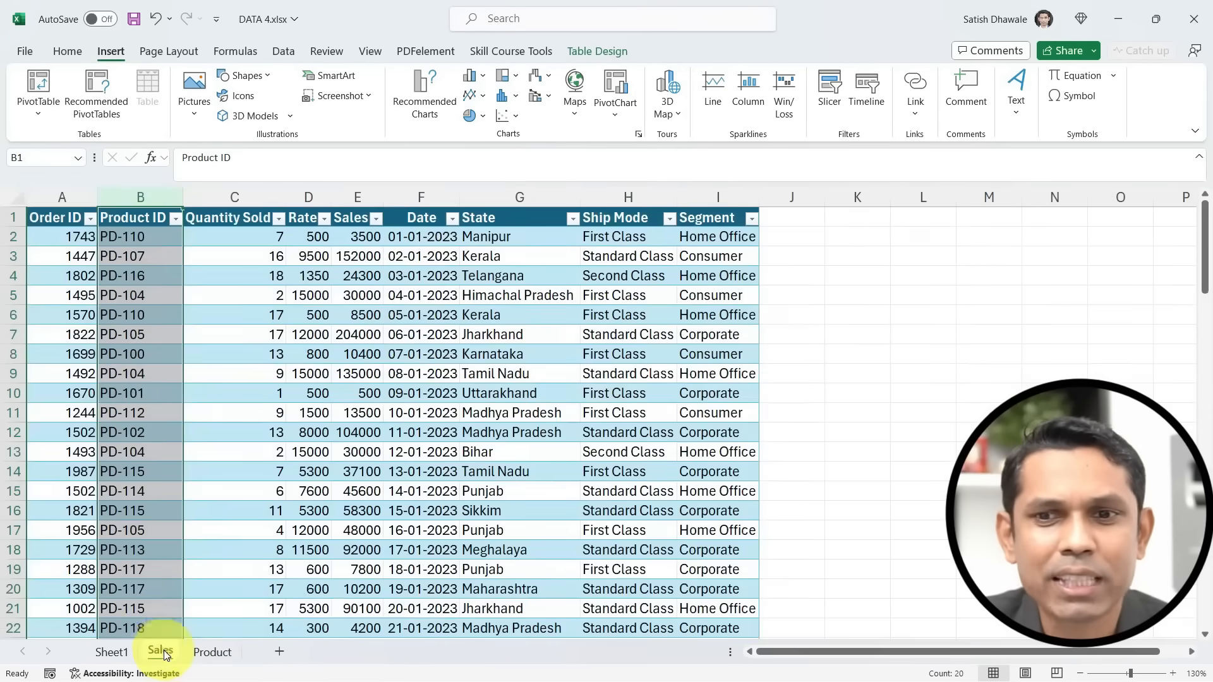
pyautogui.click(120, 654)
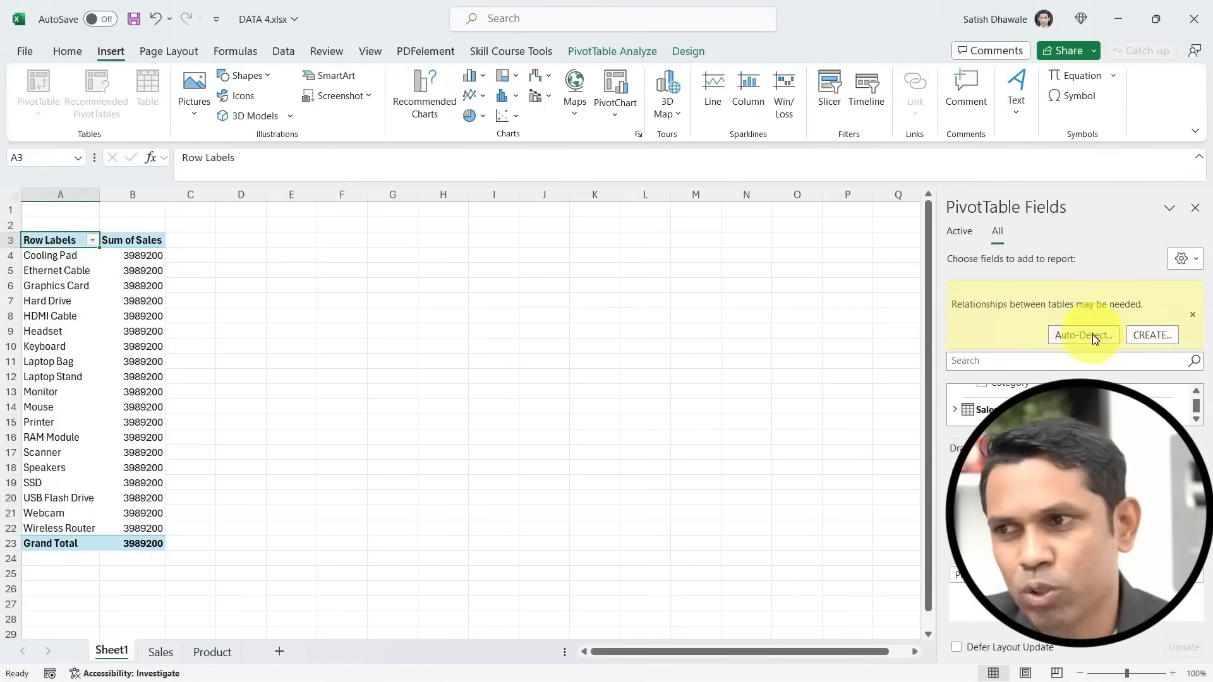
# Begin a manual table relationship with Product as the table and Sales as the related table.
pyautogui.click(1147, 335)
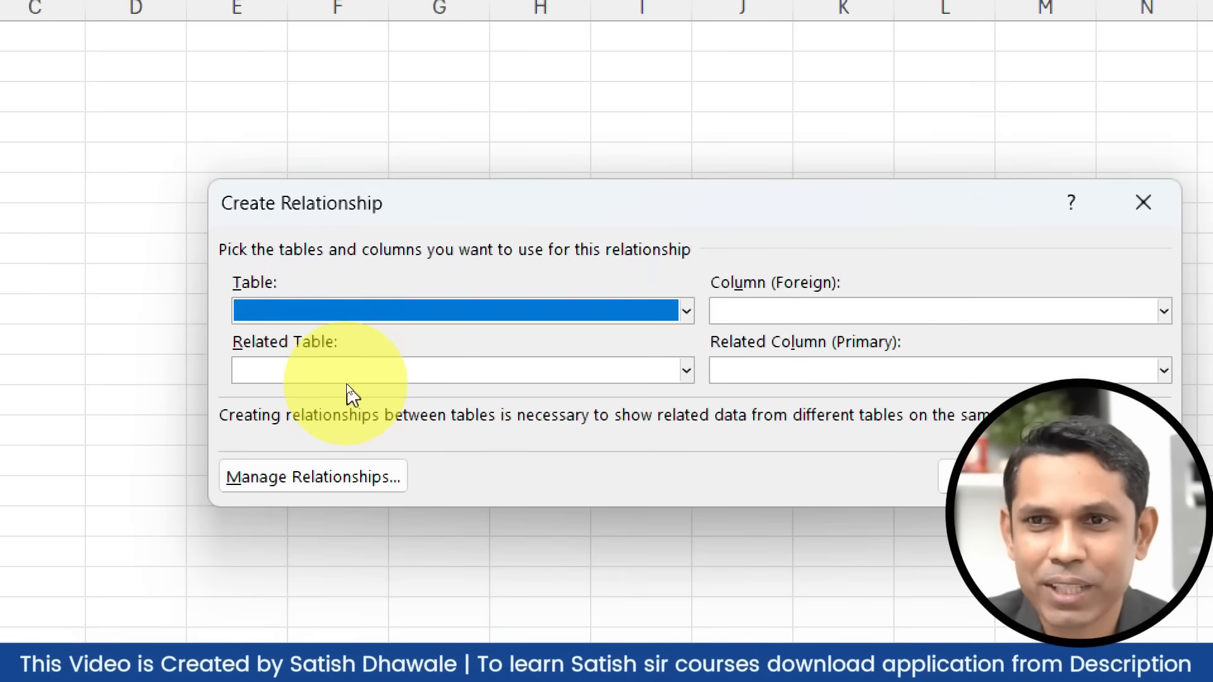
pyautogui.click(392, 313)
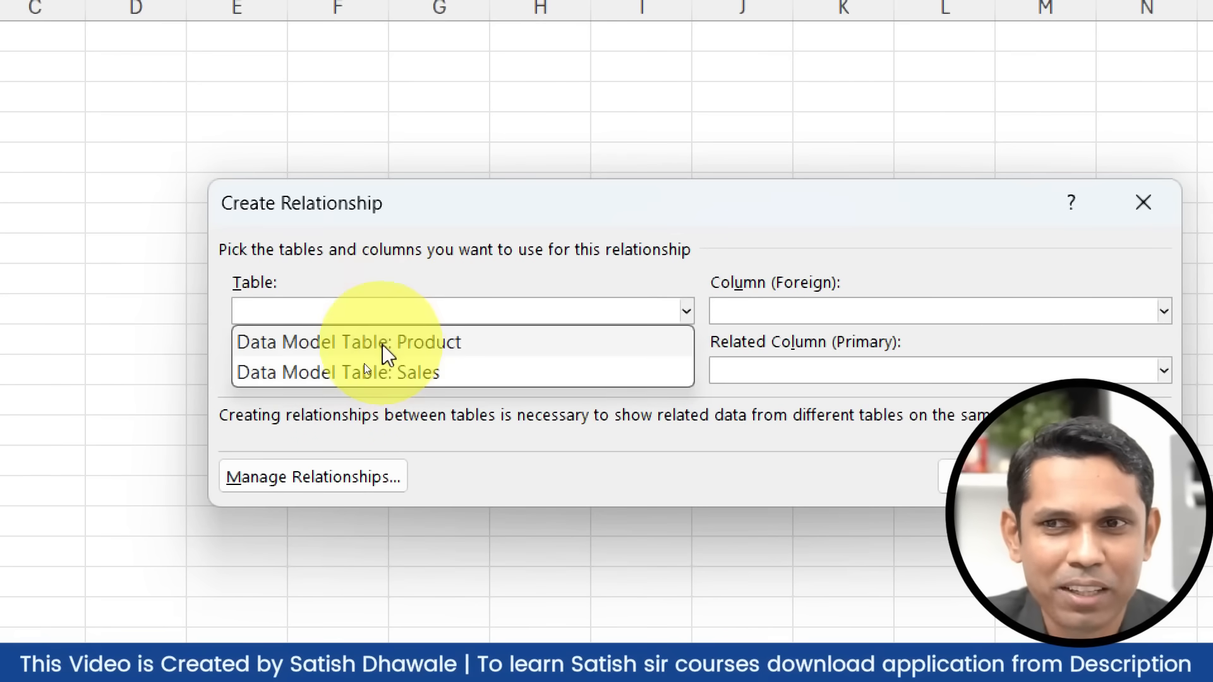
pyautogui.click(384, 343)
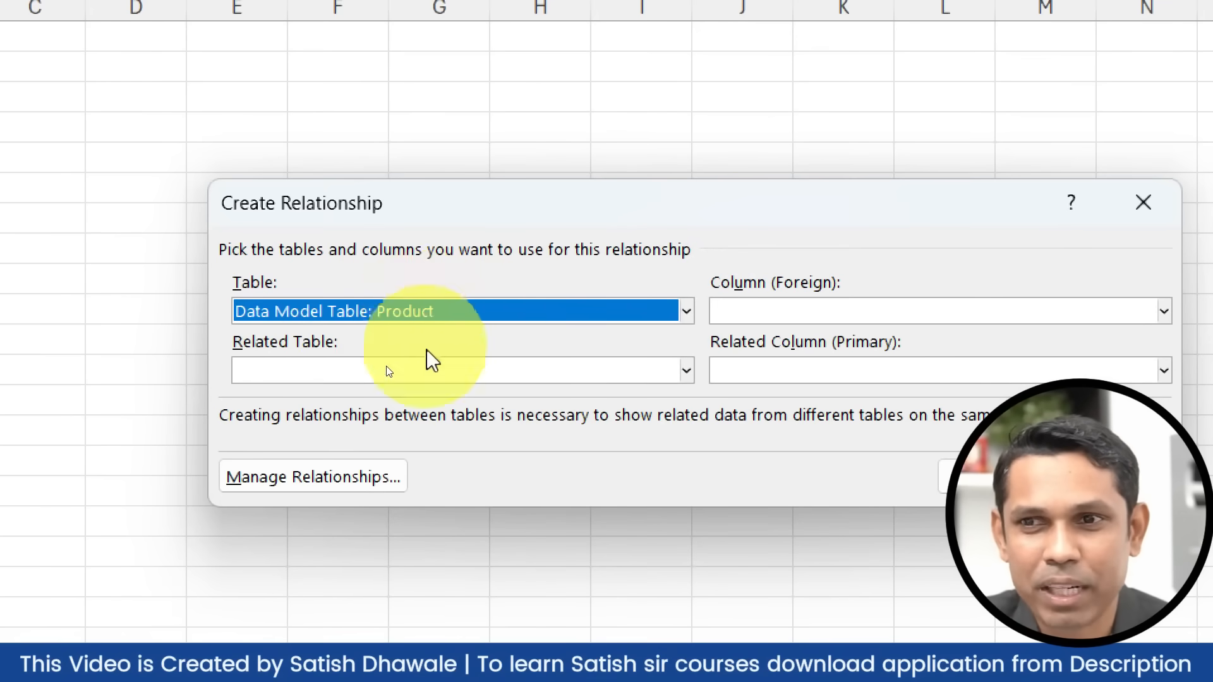
pyautogui.click(408, 371)
pyautogui.click(407, 436)
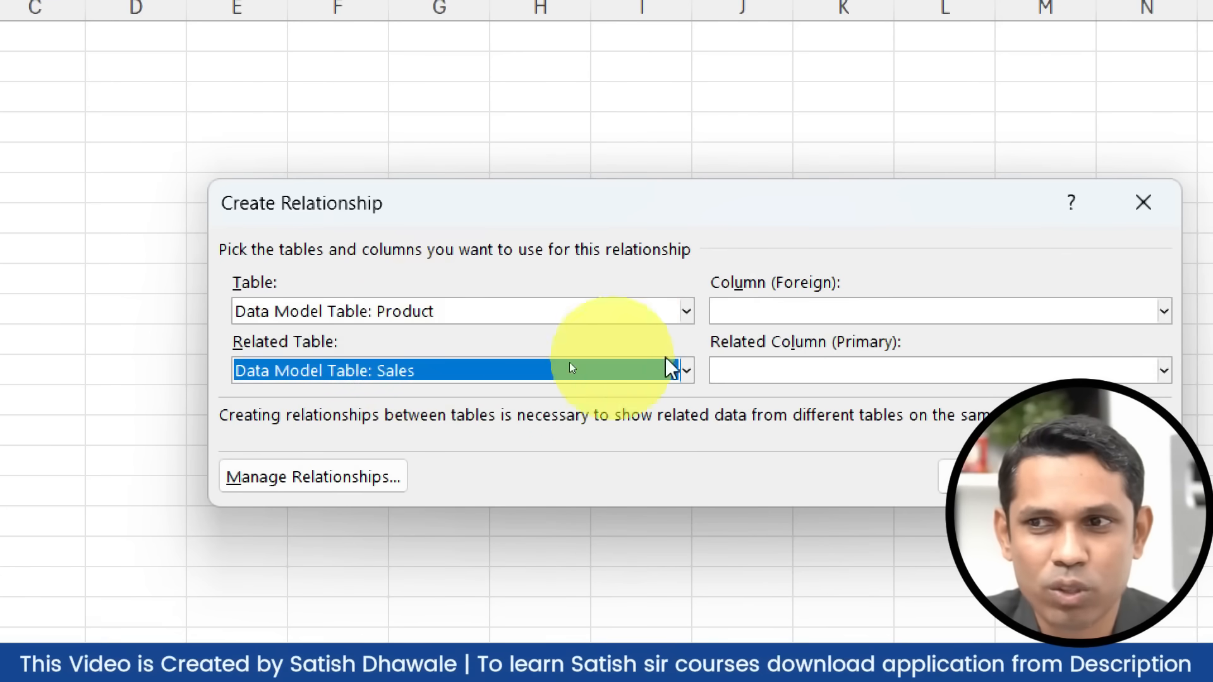
# Set Product ID as both the foreign and the primary column and create the relationship.
pyautogui.click(859, 311)
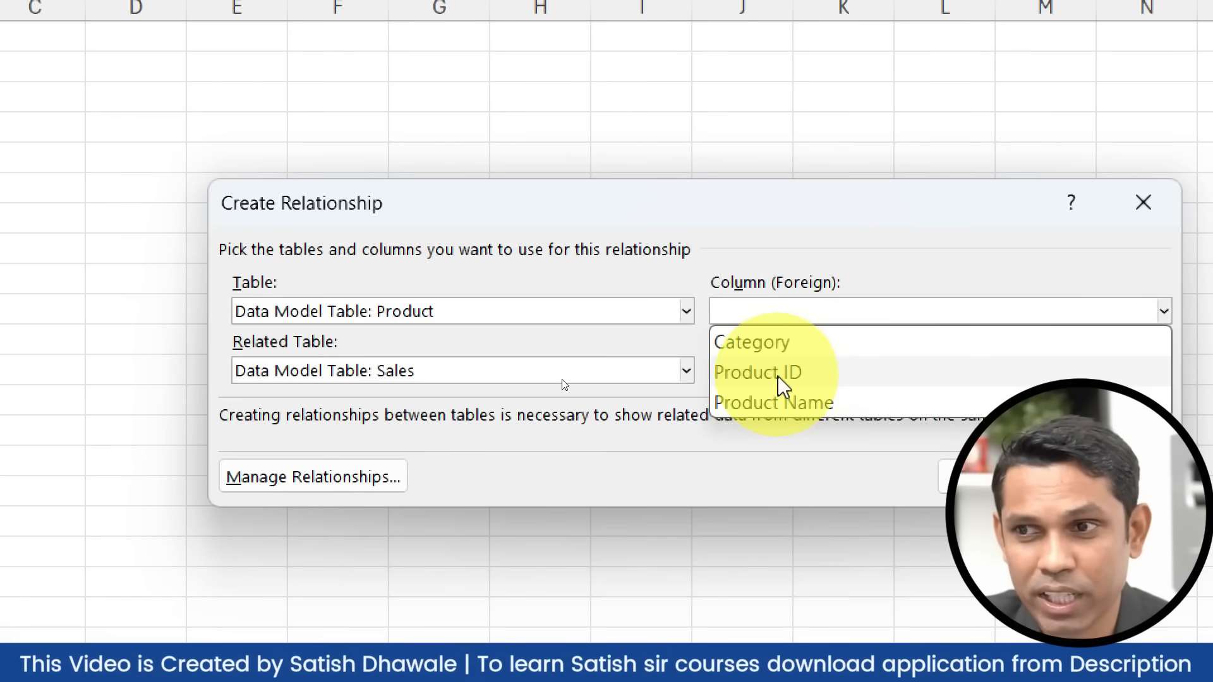
pyautogui.click(779, 374)
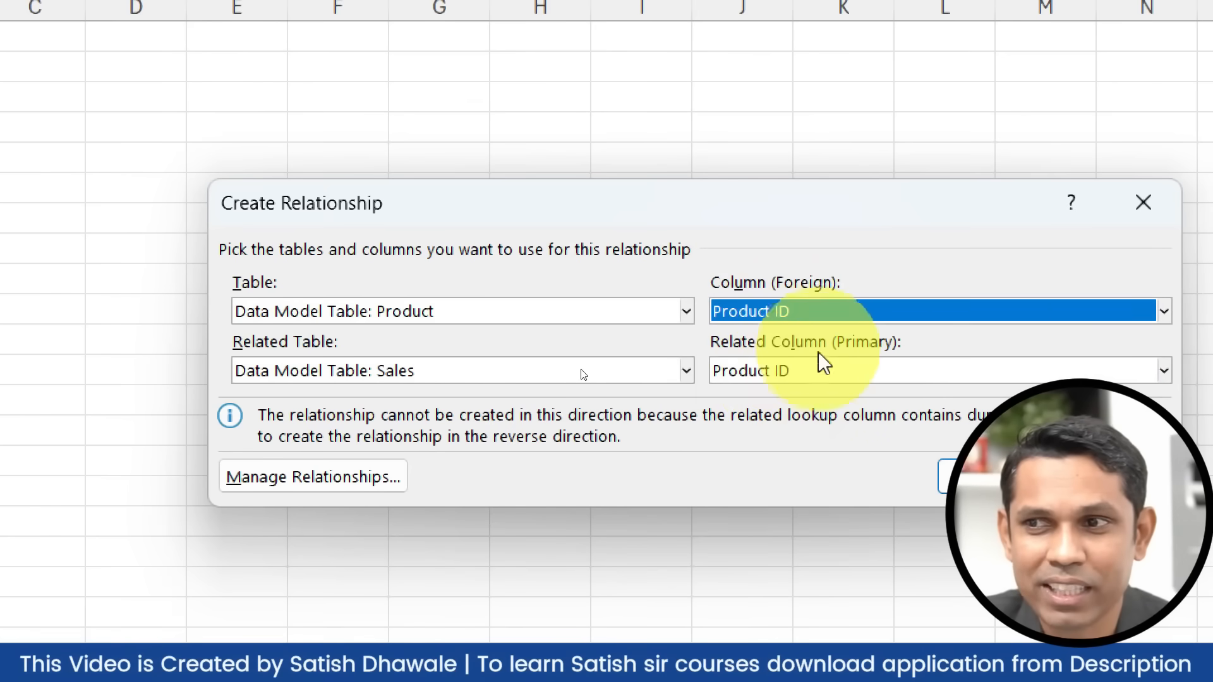
pyautogui.click(809, 366)
pyautogui.click(812, 341)
pyautogui.click(580, 365)
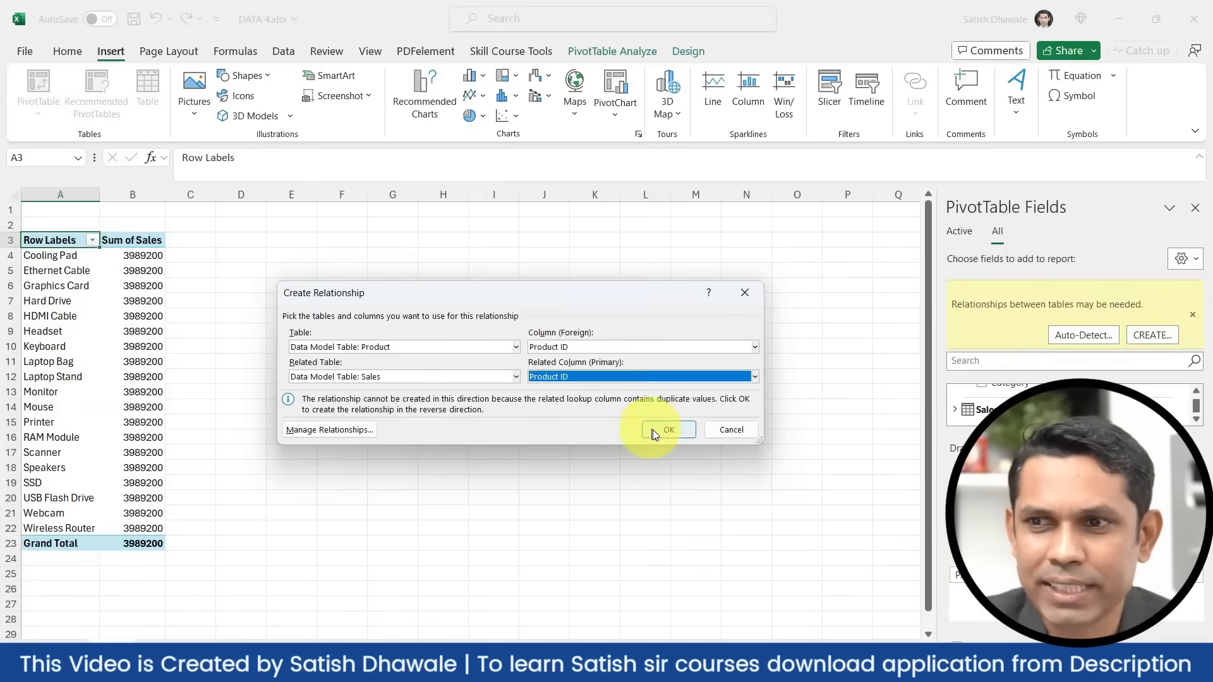
pyautogui.click(667, 433)
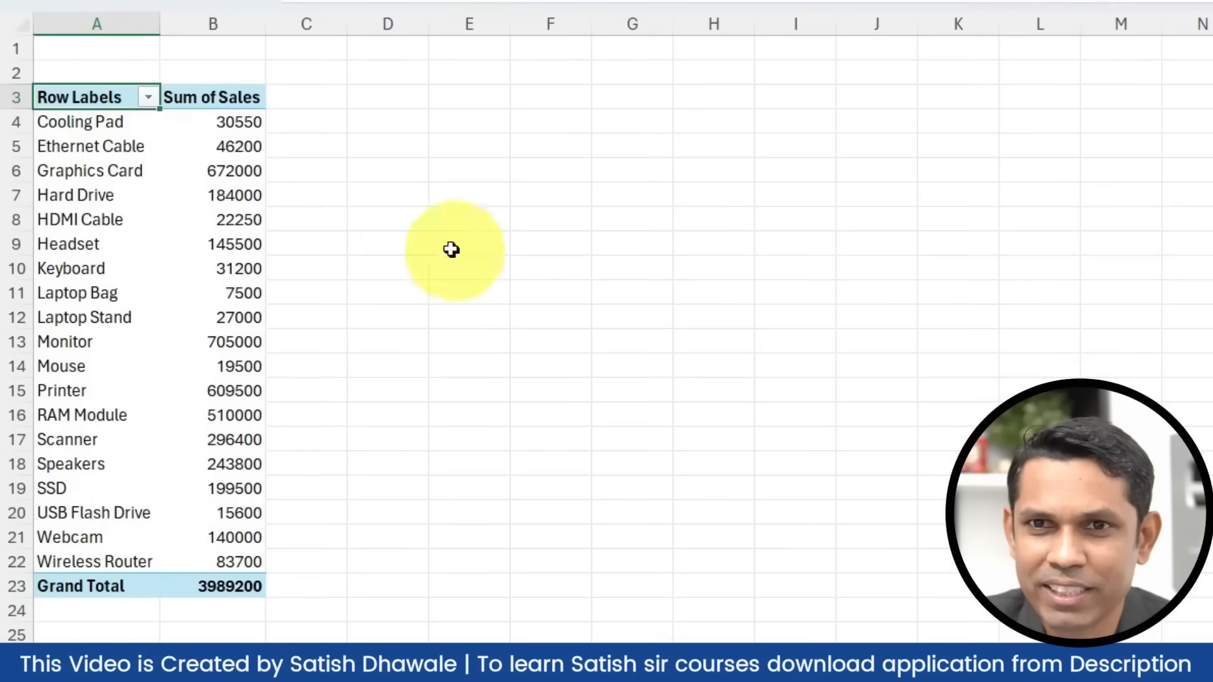
# Review the Sum of Sales values by product and collapse the Product and Sales tables in the PivotTable field list.
pyautogui.moveTo(214, 124); pyautogui.dragTo(224, 561)
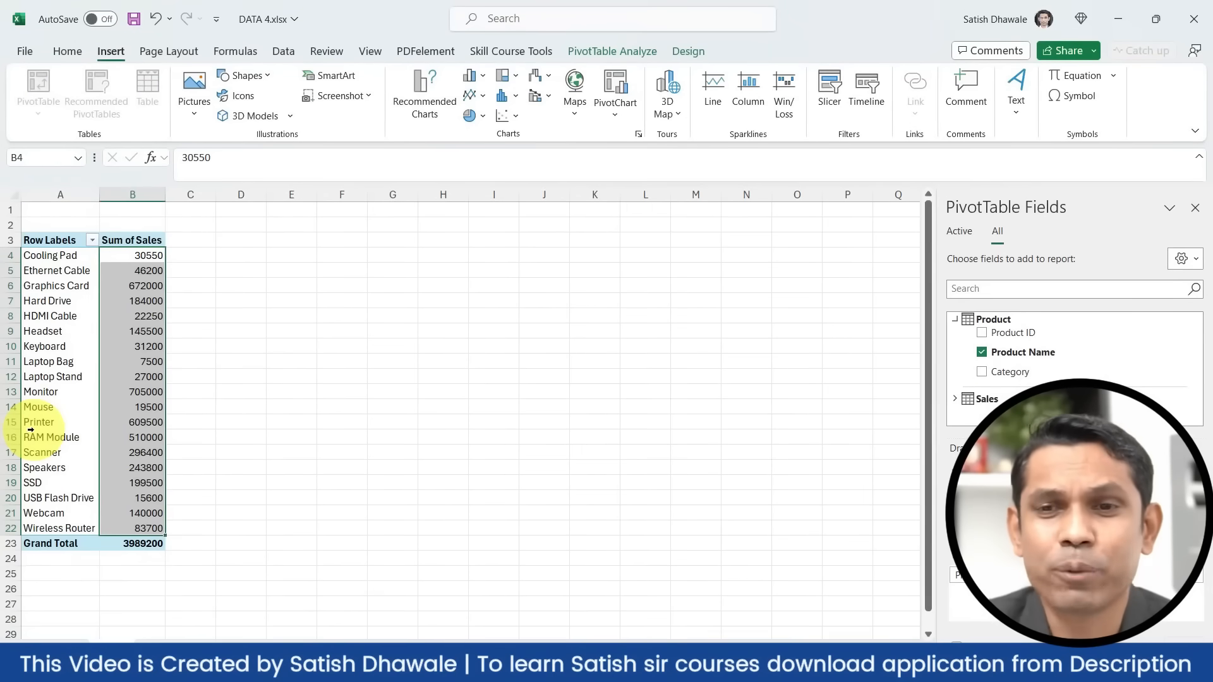
pyautogui.click(216, 449)
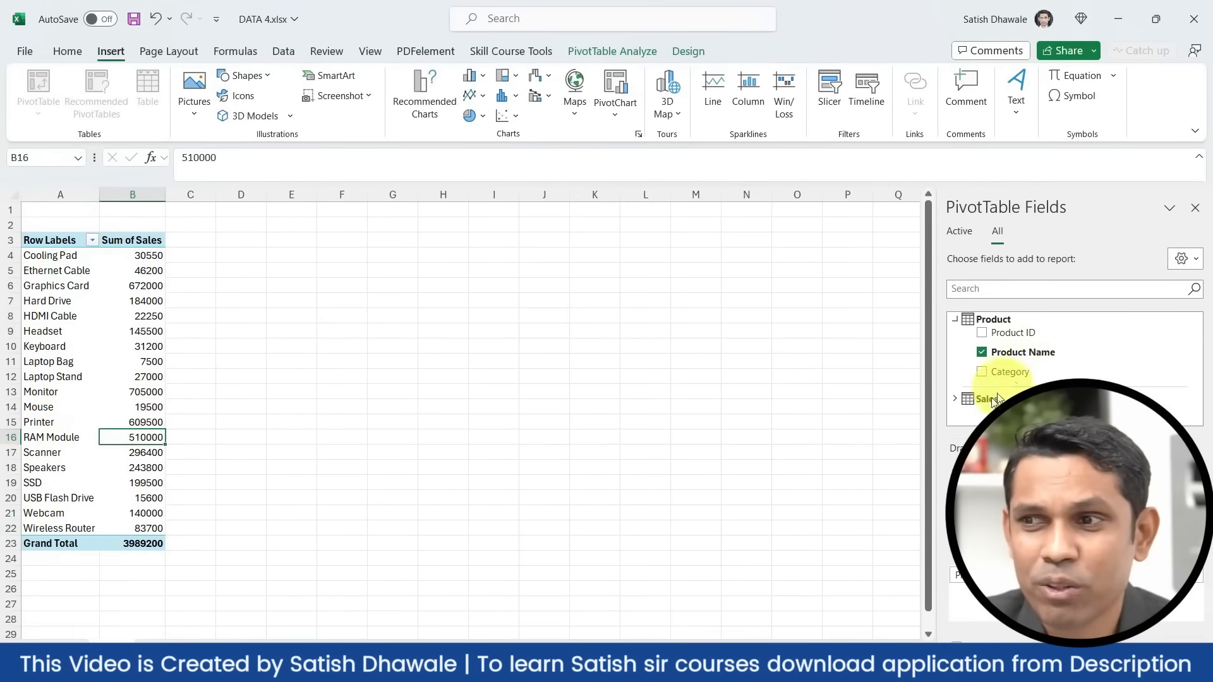
pyautogui.click(955, 400)
pyautogui.scroll(2, 969, 398)
pyautogui.click(955, 399)
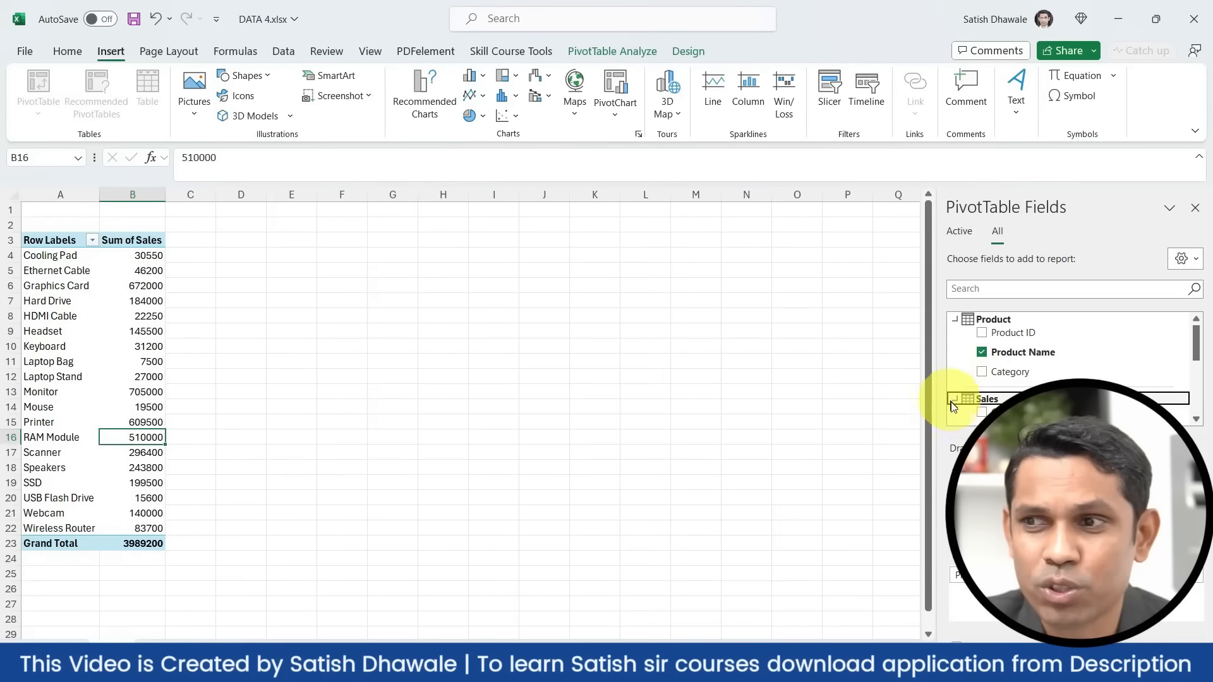
pyautogui.click(956, 320)
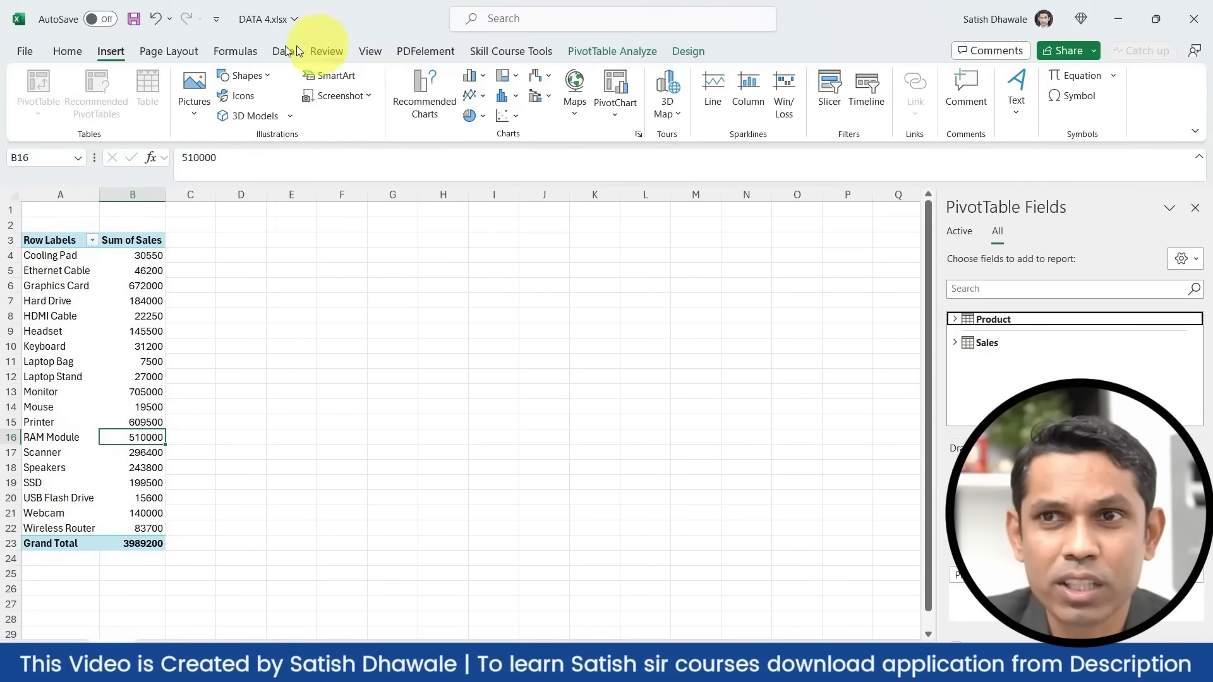
# Enable the COM add-in Microsoft Power Pivot for Excel through the Excel options.
pyautogui.click(27, 52)
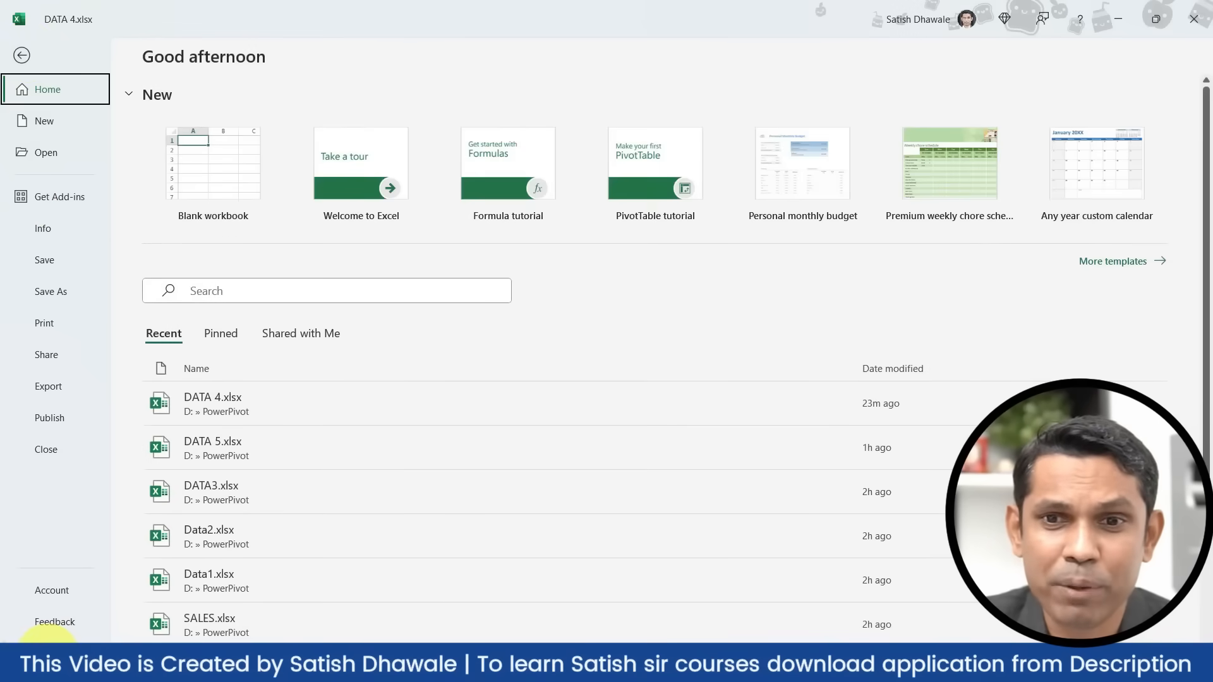
pyautogui.click(48, 645)
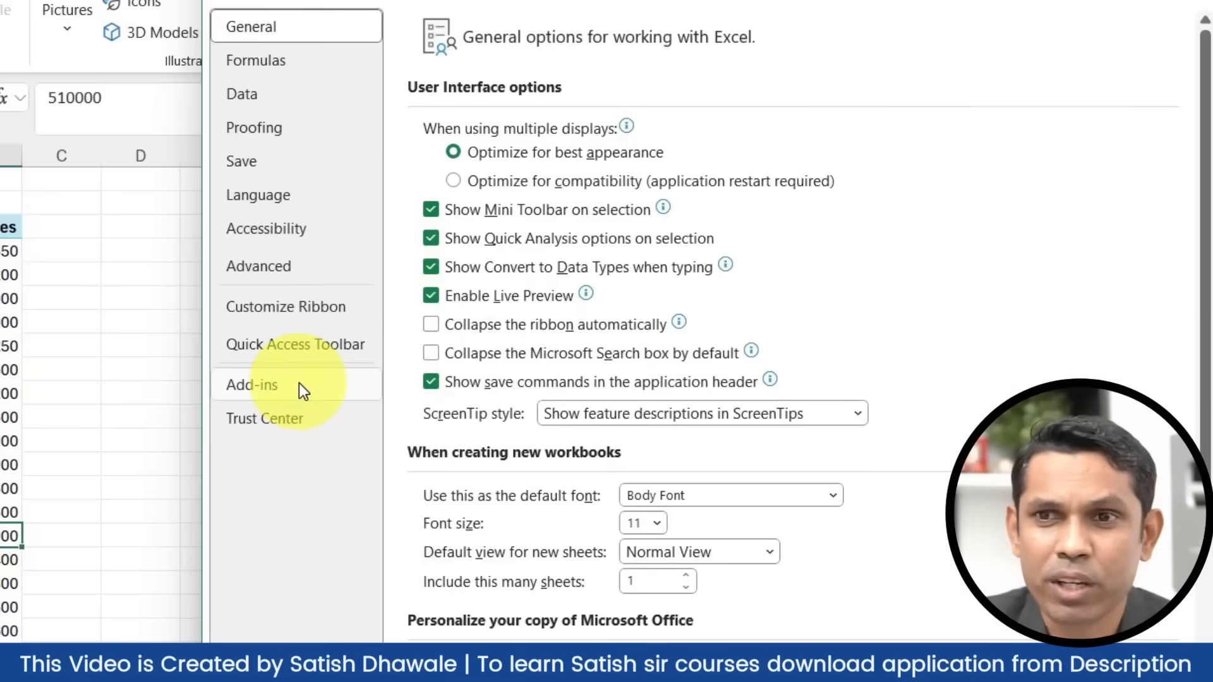
pyautogui.click(298, 383)
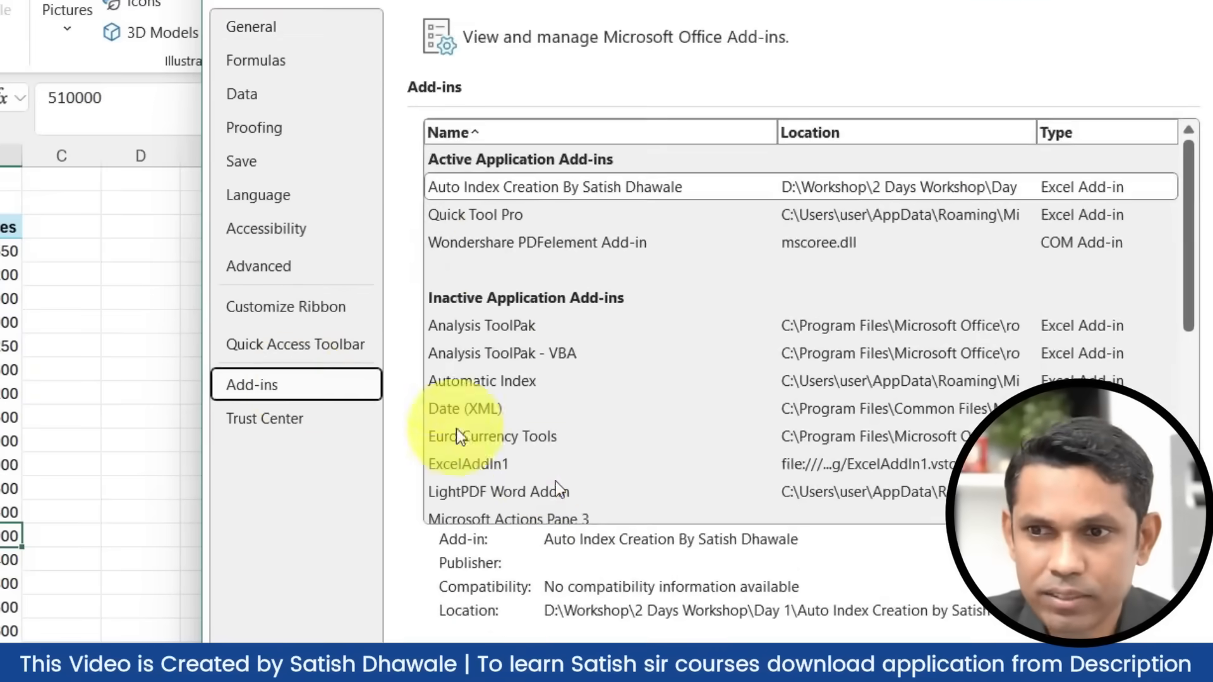
pyautogui.click(502, 556)
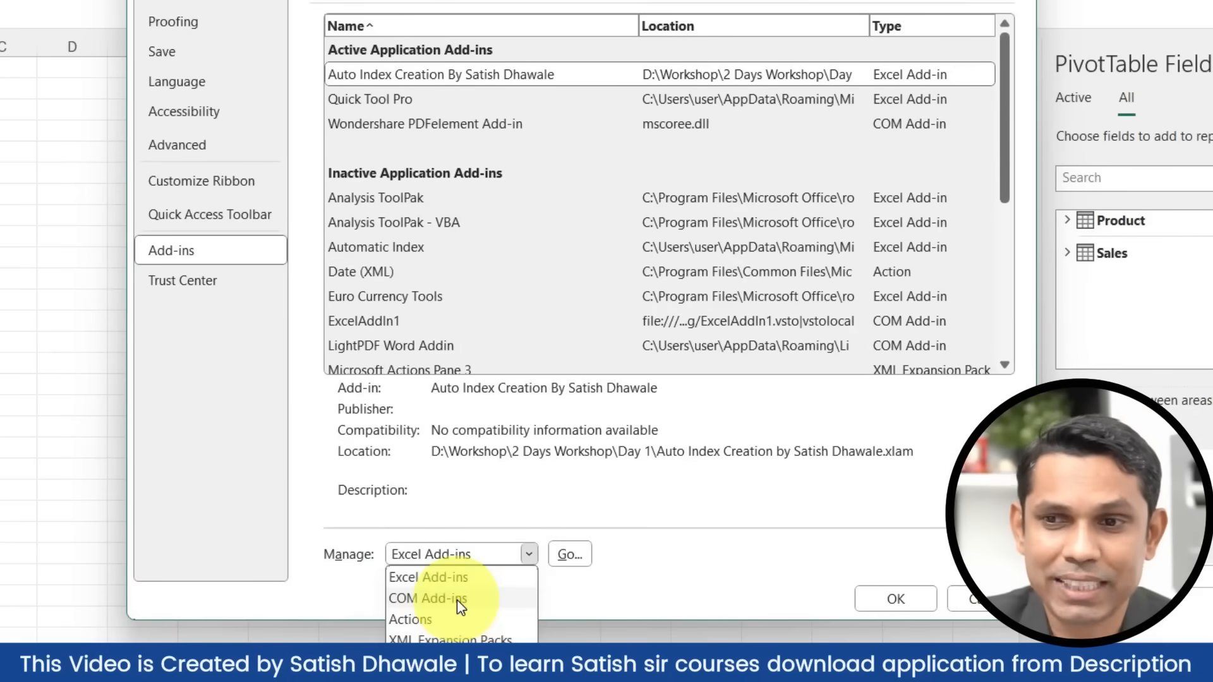
pyautogui.click(457, 600)
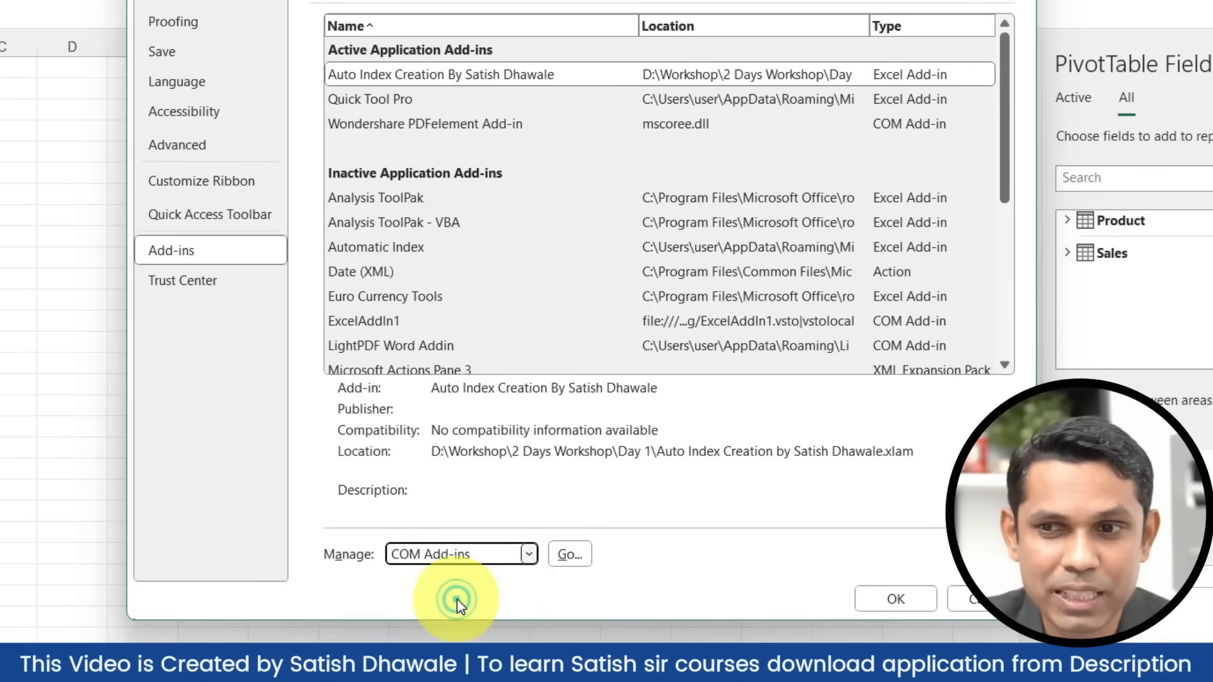
pyautogui.click(566, 556)
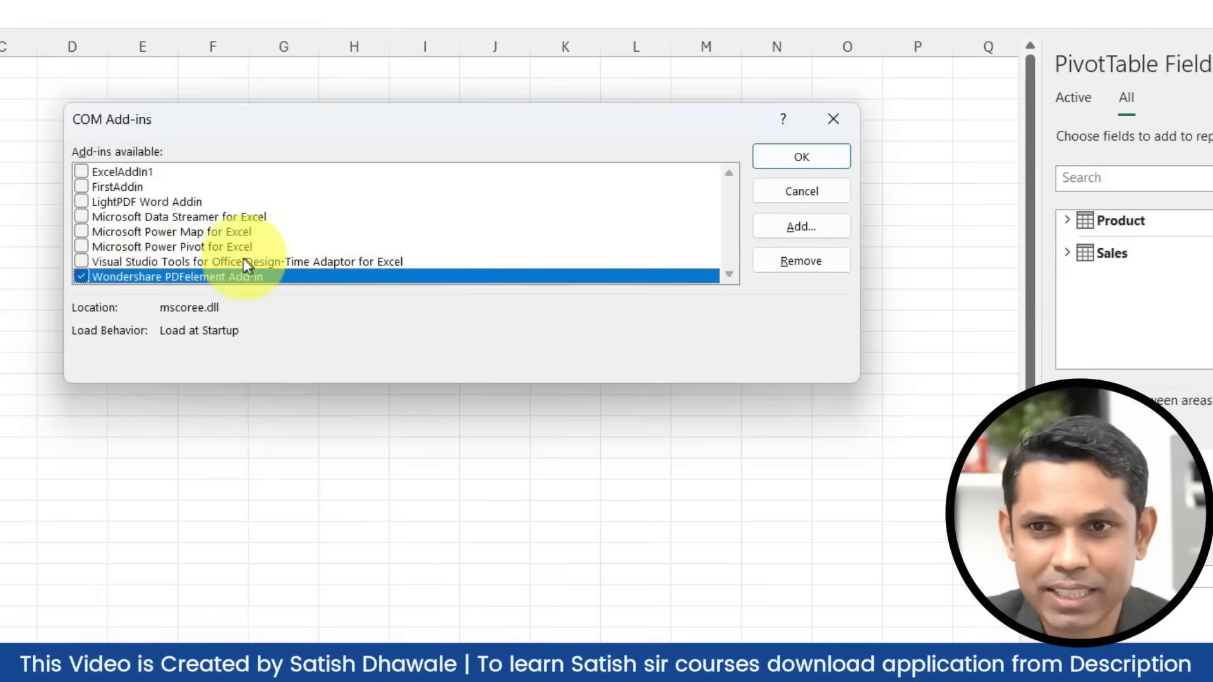
pyautogui.click(82, 247)
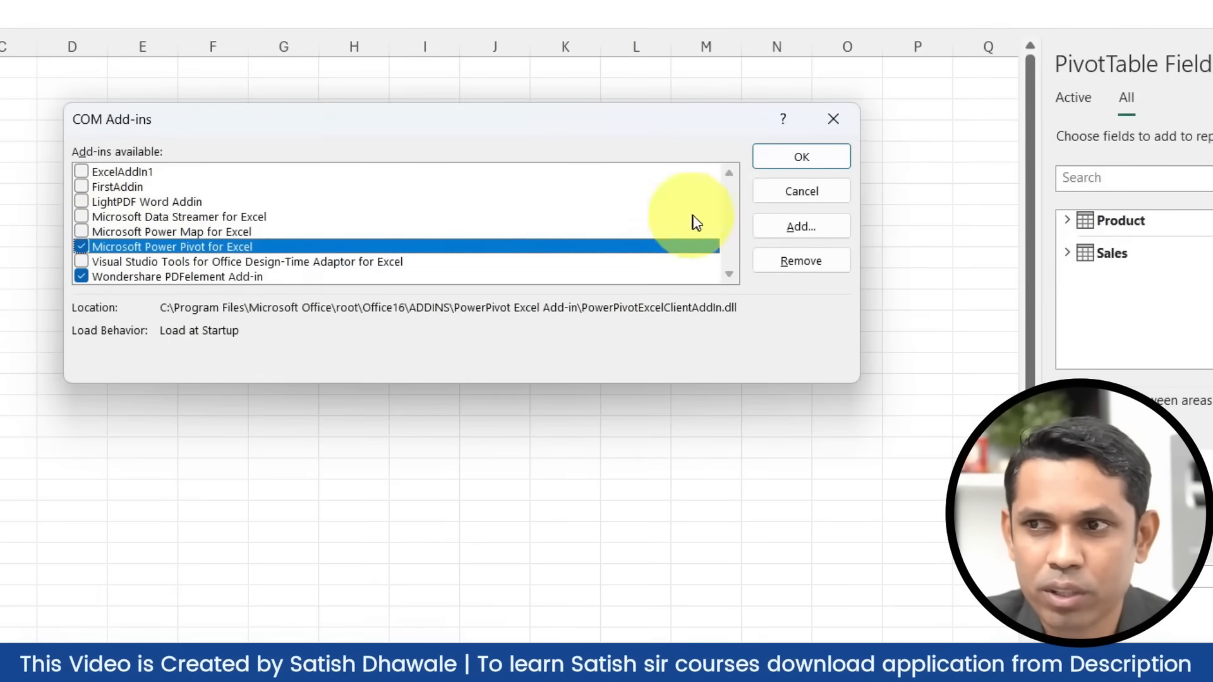
pyautogui.click(789, 160)
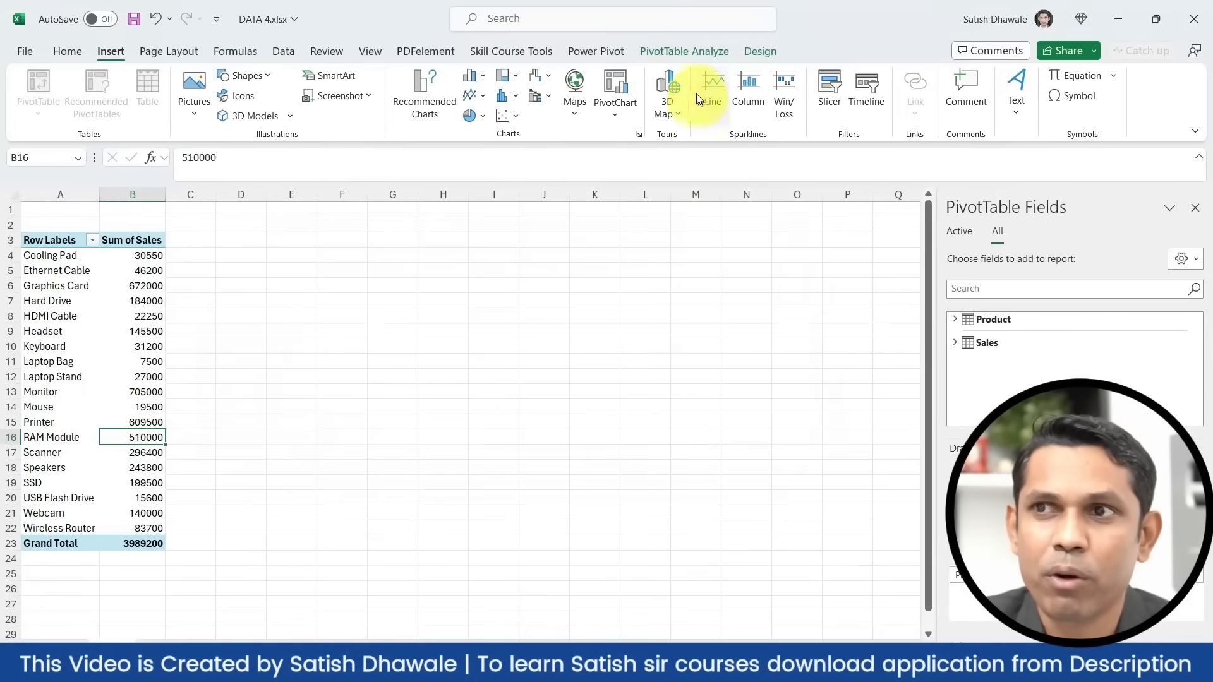
# Inspect the Sales and Product tables and their relationship diagram in the Power Pivot data model, and return to the worksheet.
pyautogui.click(607, 51)
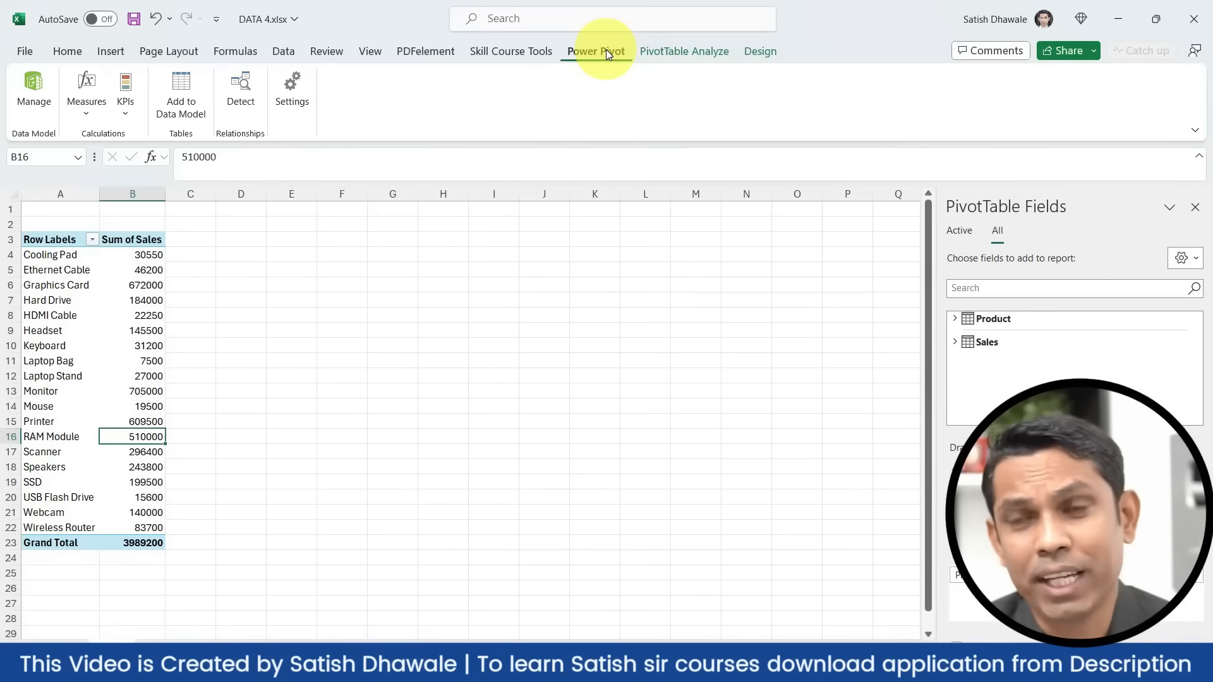
pyautogui.click(33, 98)
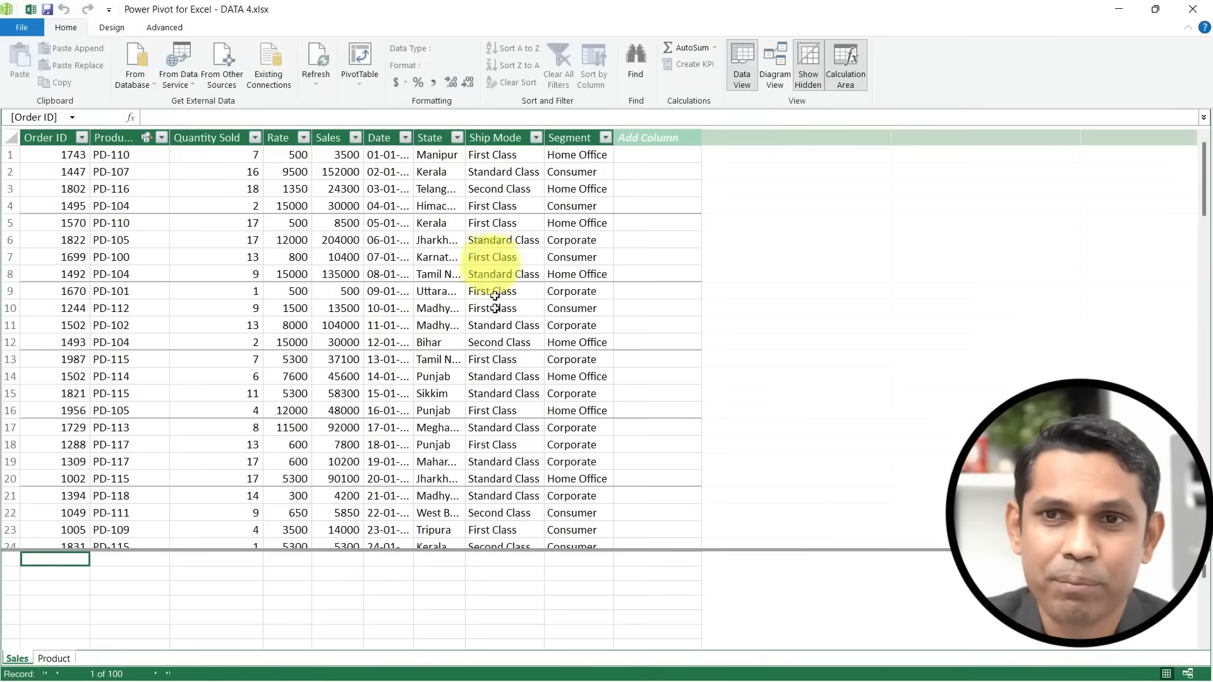
pyautogui.click(44, 660)
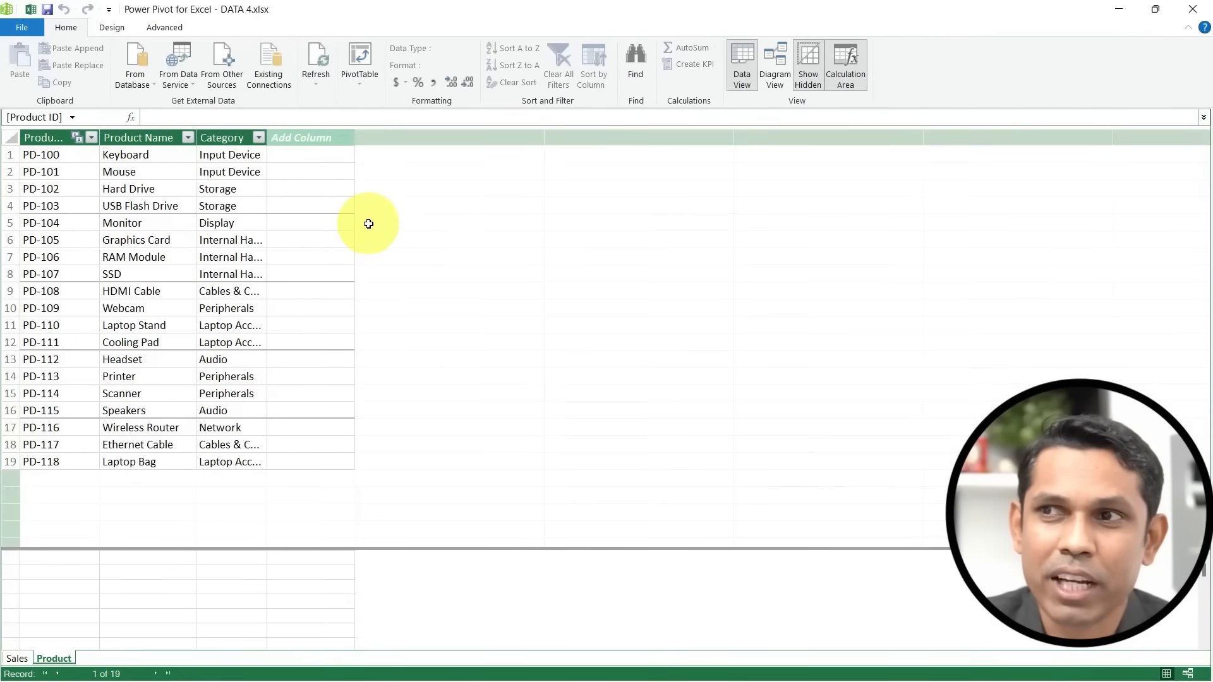
pyautogui.click(782, 53)
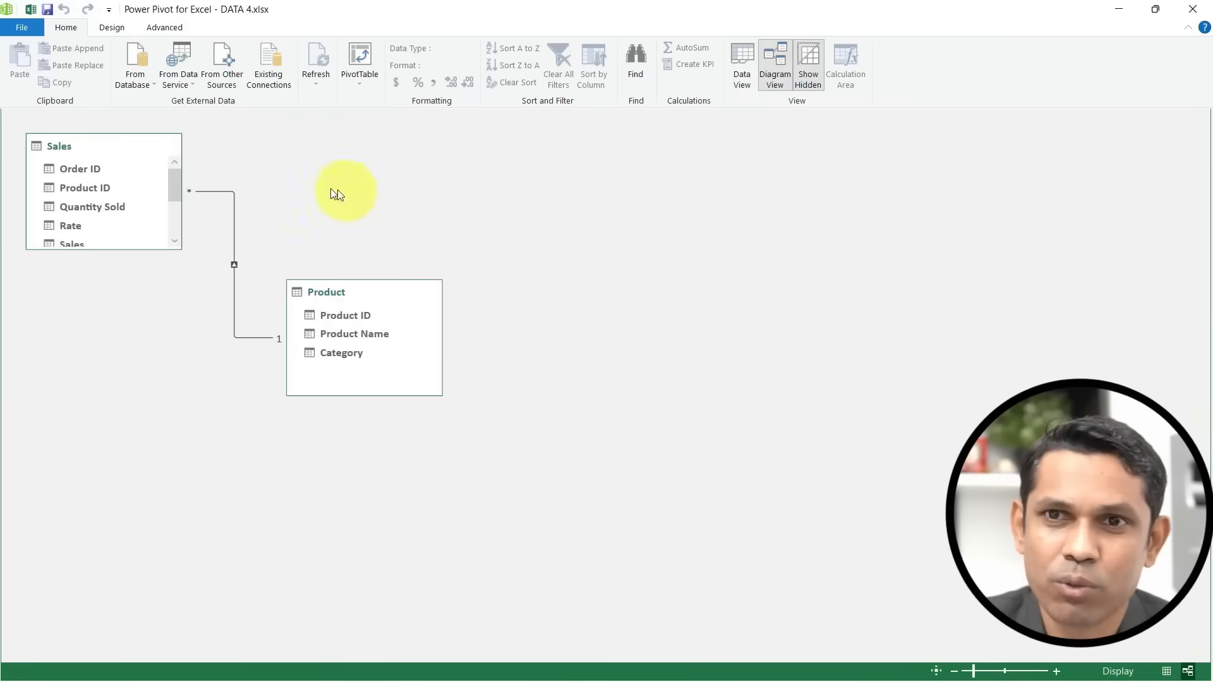
pyautogui.click(239, 207)
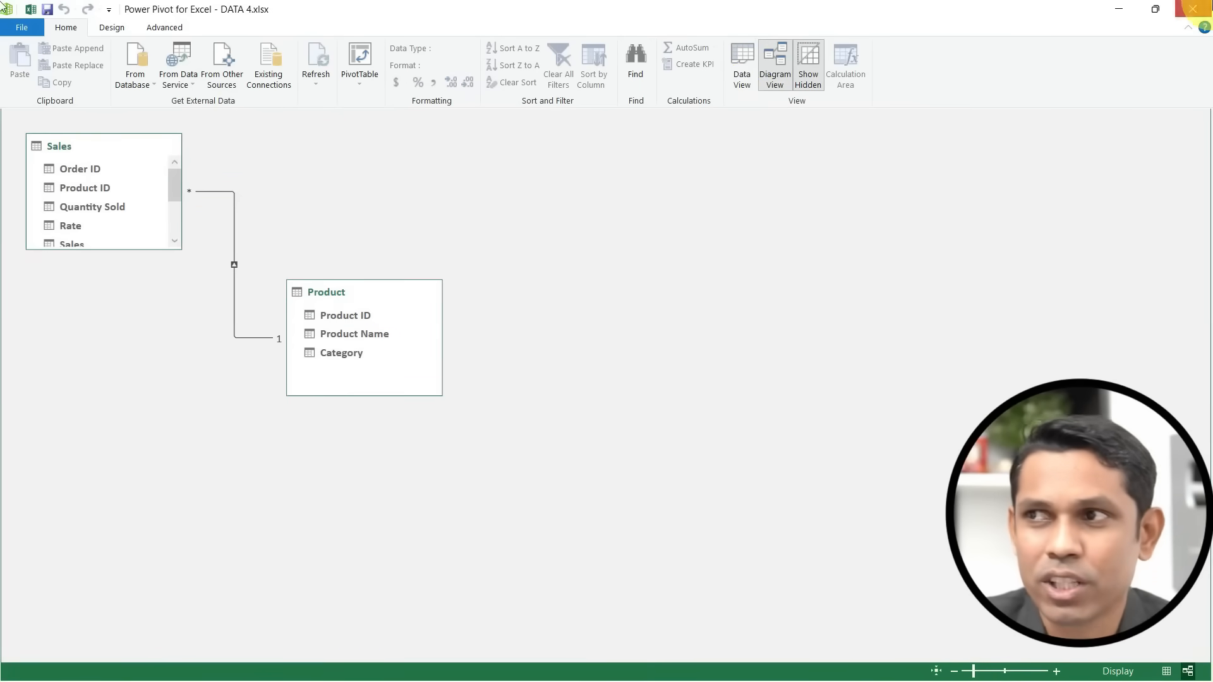
pyautogui.click(1195, 11)
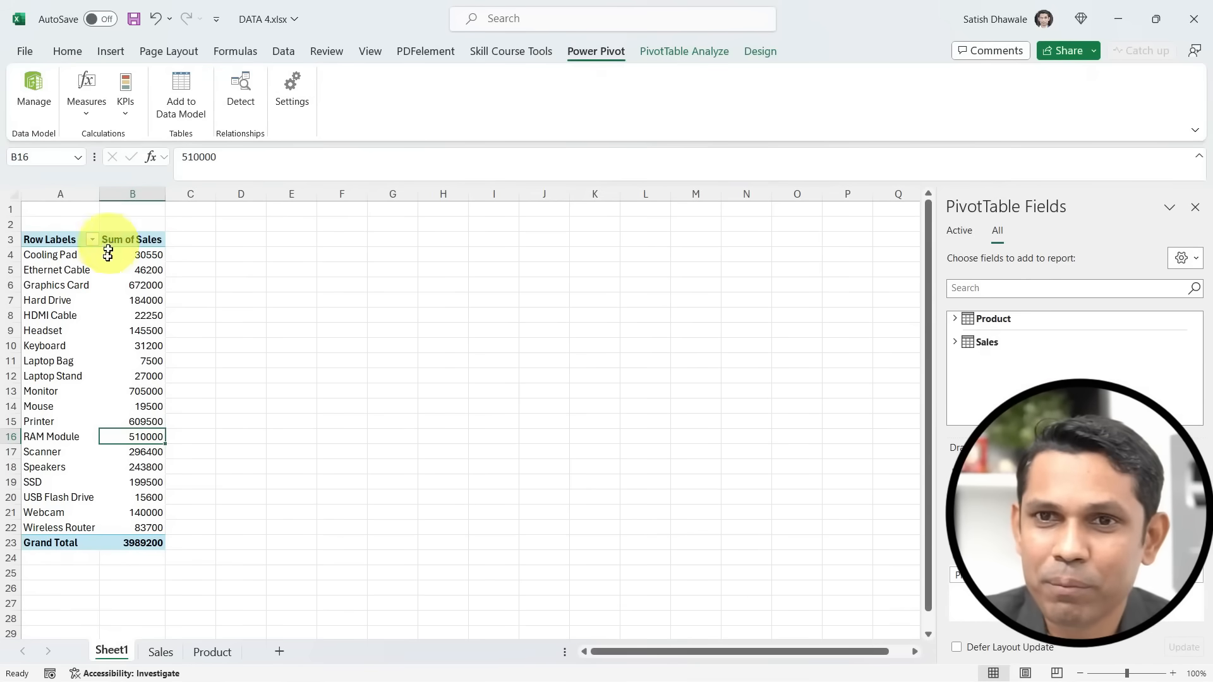
# Examine the PivotTable's product names and their Sum of Sales values on Sheet1.
pyautogui.scroll(1, 88, 340)
pyautogui.scroll(1, 88, 341)
pyautogui.scroll(-1, 141, 325)
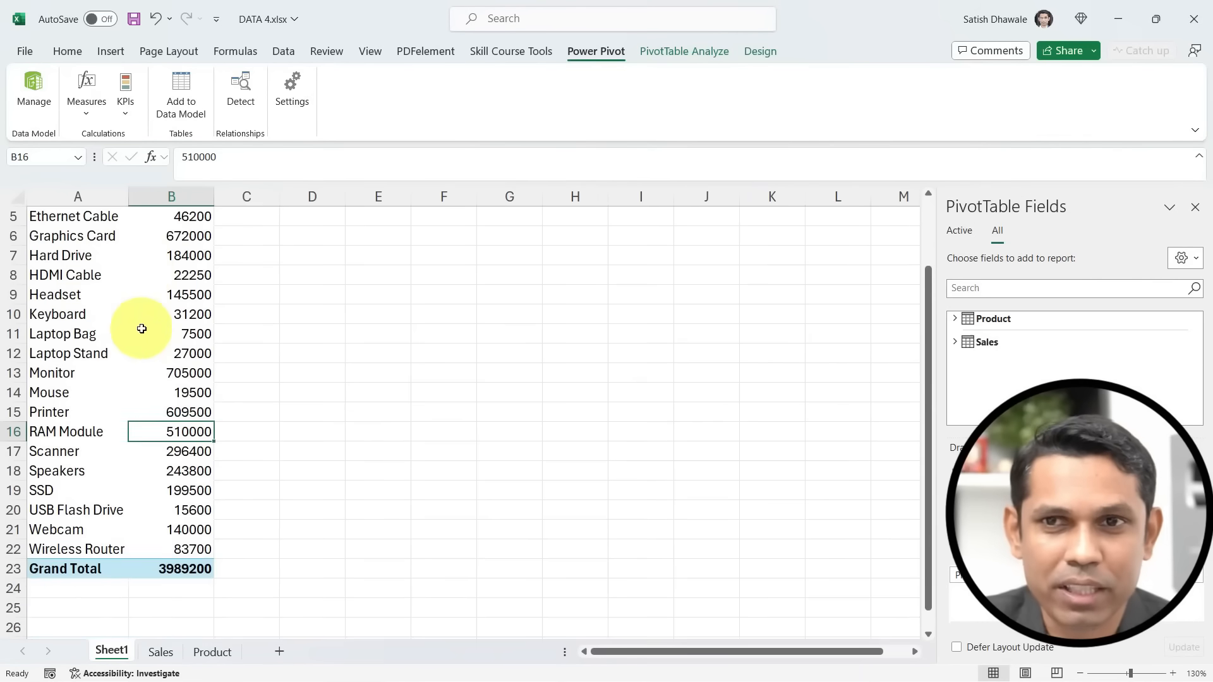
pyautogui.scroll(1, 141, 321)
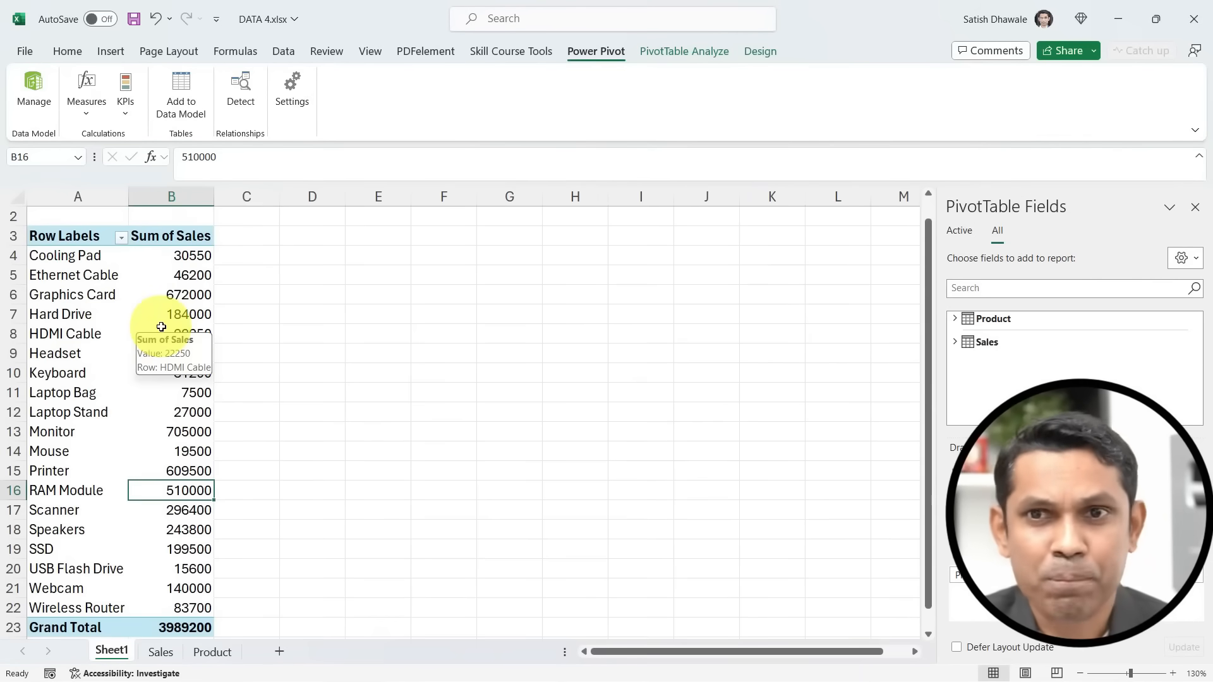
pyautogui.scroll(-1, 162, 327)
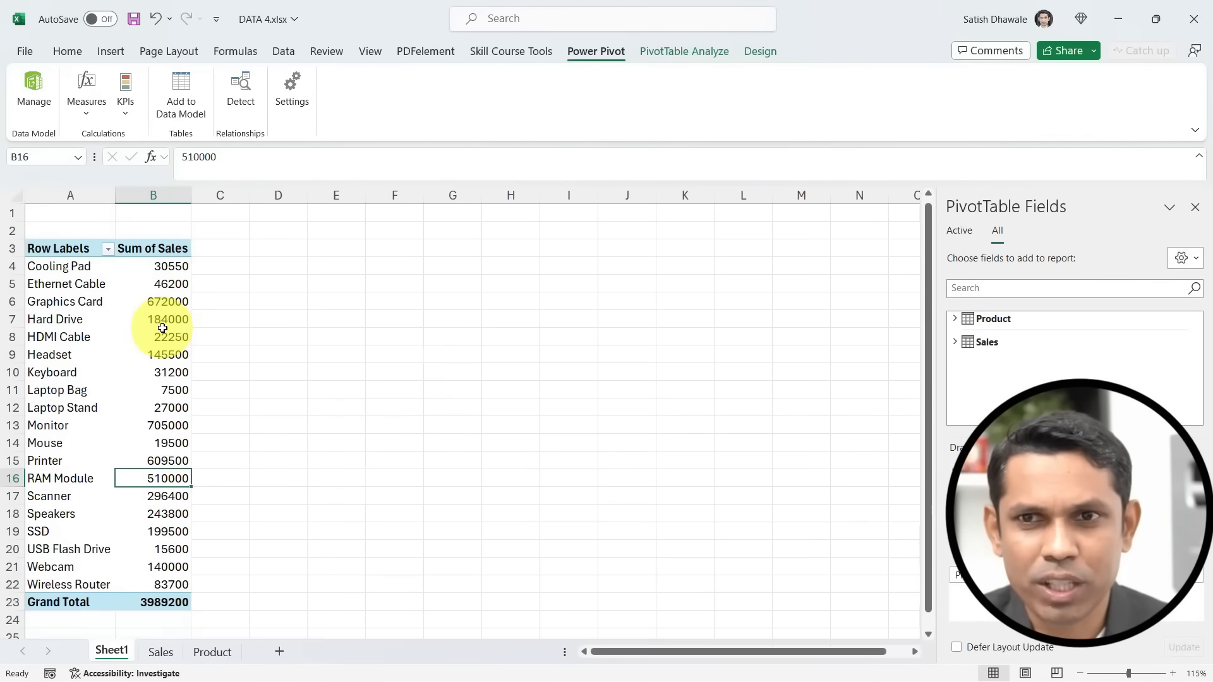
pyautogui.moveTo(162, 266); pyautogui.dragTo(159, 584)
pyautogui.click(160, 513)
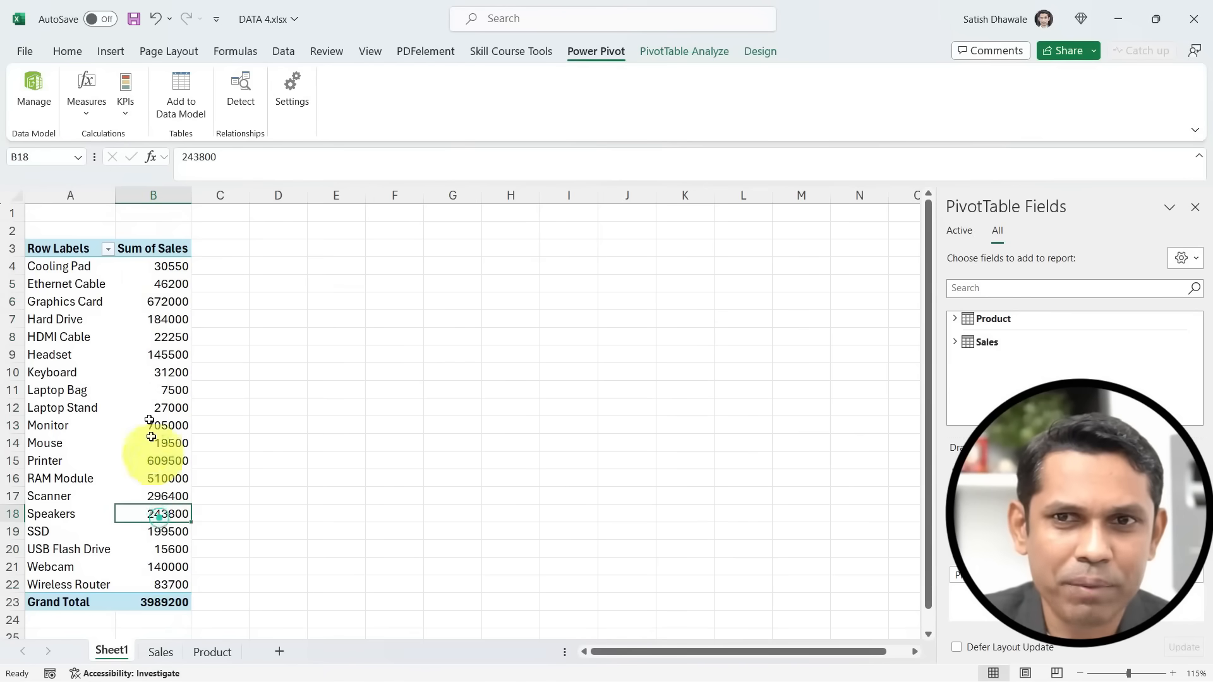
pyautogui.moveTo(72, 284); pyautogui.dragTo(82, 460)
pyautogui.click(187, 421)
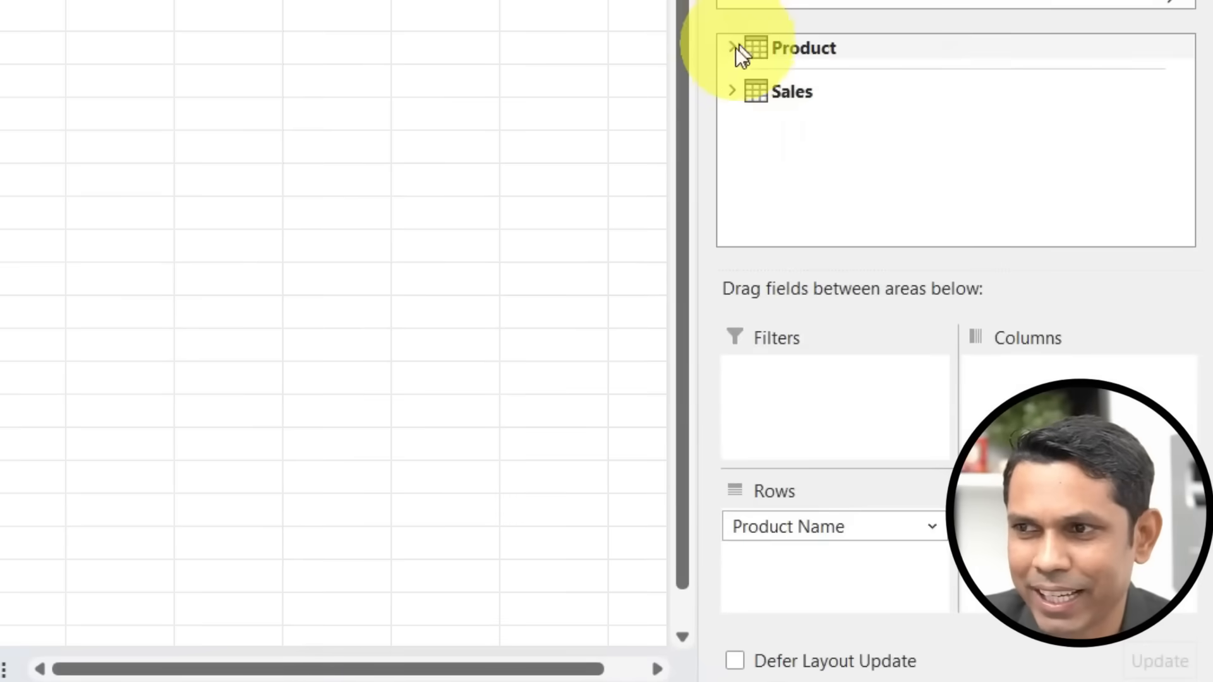
# Replace Product Name with Category from the Product table in the PivotTable's rows.
pyautogui.click(732, 48)
pyautogui.moveTo(823, 530); pyautogui.dragTo(821, 190)
pyautogui.moveTo(821, 146); pyautogui.dragTo(848, 547)
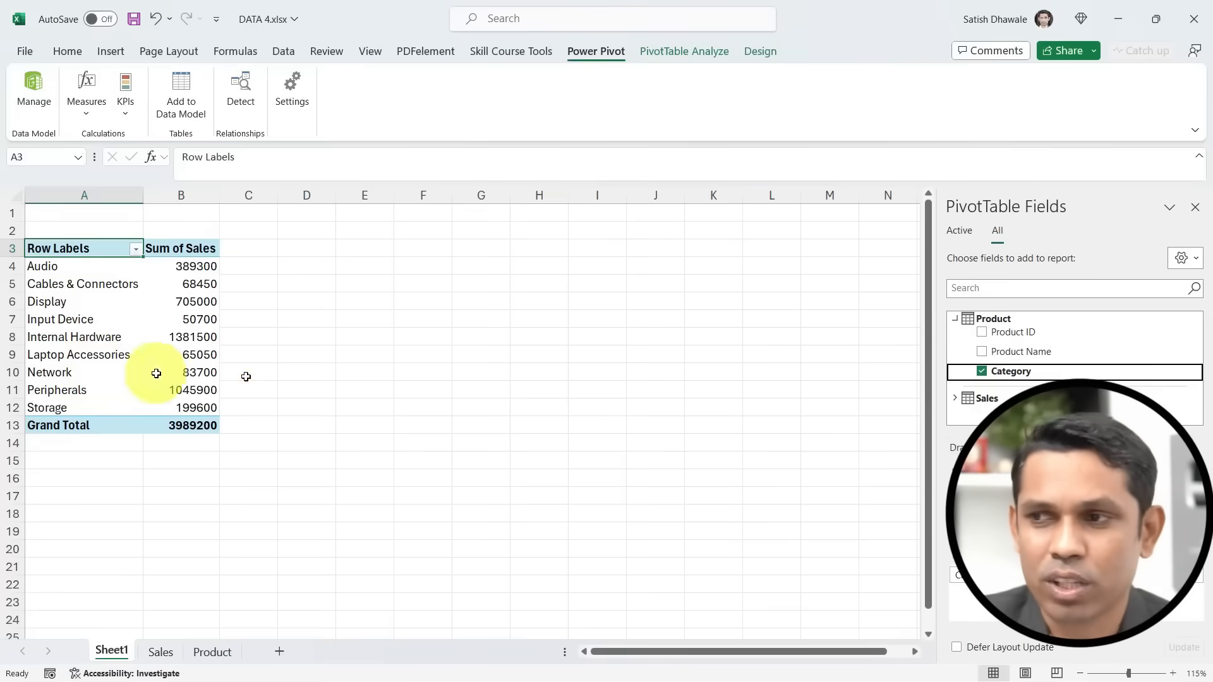
# Add Quantity Sold from the Sales table to the PivotTable's values beneath Sum of Sales.
pyautogui.click(954, 400)
pyautogui.scroll(-3, 985, 392)
pyautogui.moveTo(1014, 340); pyautogui.dragTo(1135, 597)
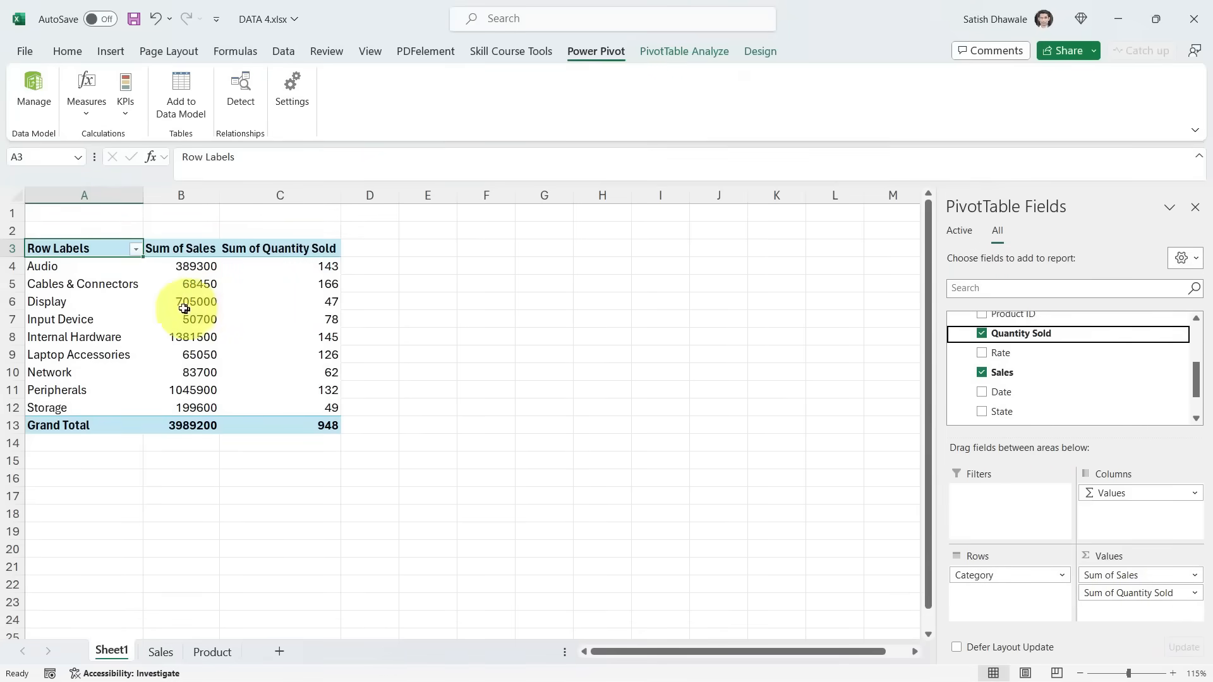
# Examine the categories with their Sum of Sales and Sum of Quantity Sold, and the empty column beside the PivotTable.
pyautogui.scroll(2, 180, 307)
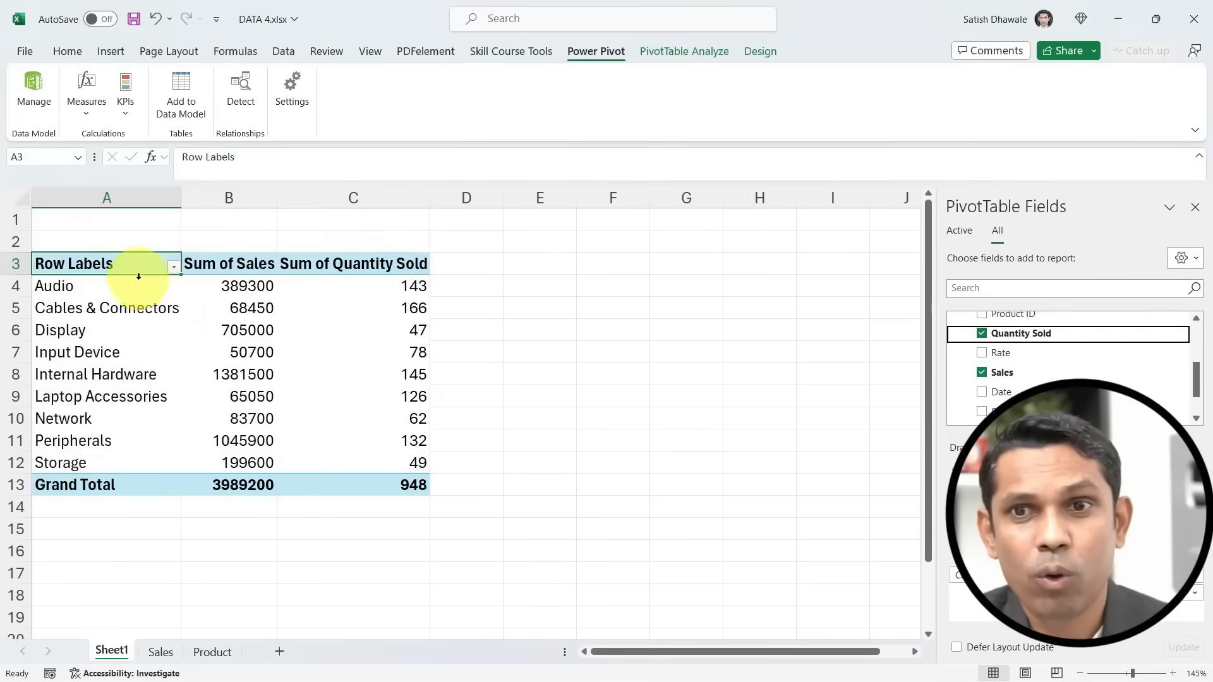
pyautogui.click(138, 276)
pyautogui.moveTo(137, 288); pyautogui.dragTo(135, 457)
pyautogui.moveTo(476, 282); pyautogui.dragTo(482, 493)
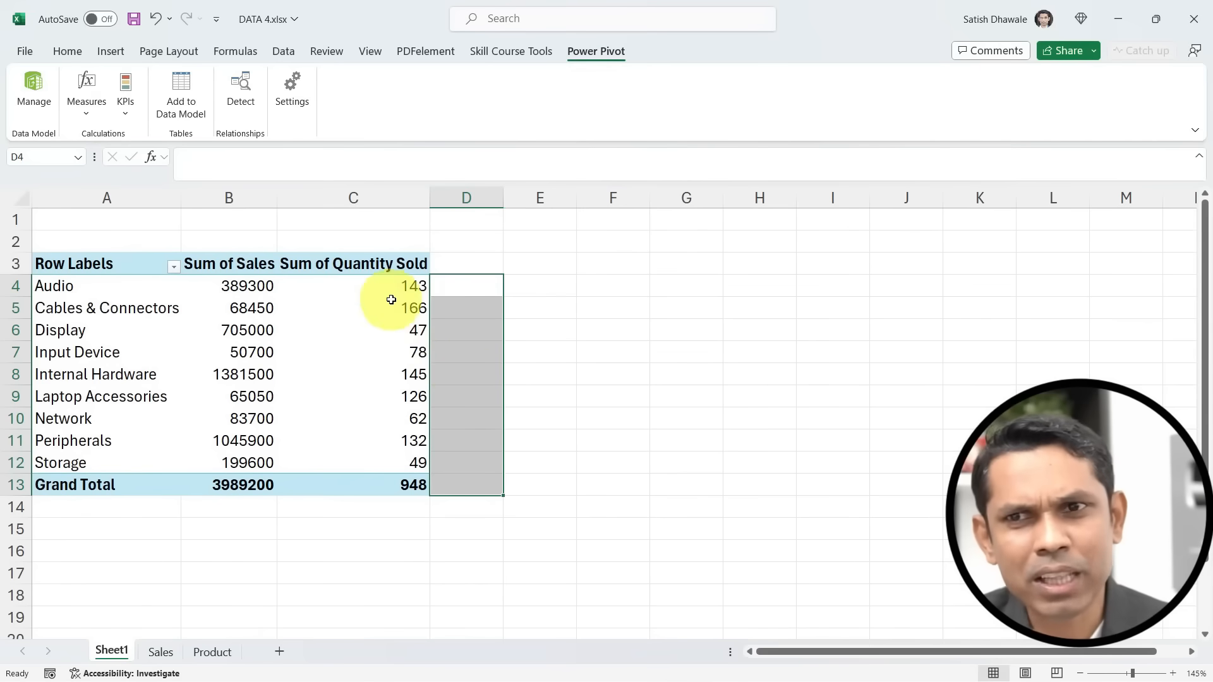
pyautogui.click(392, 287)
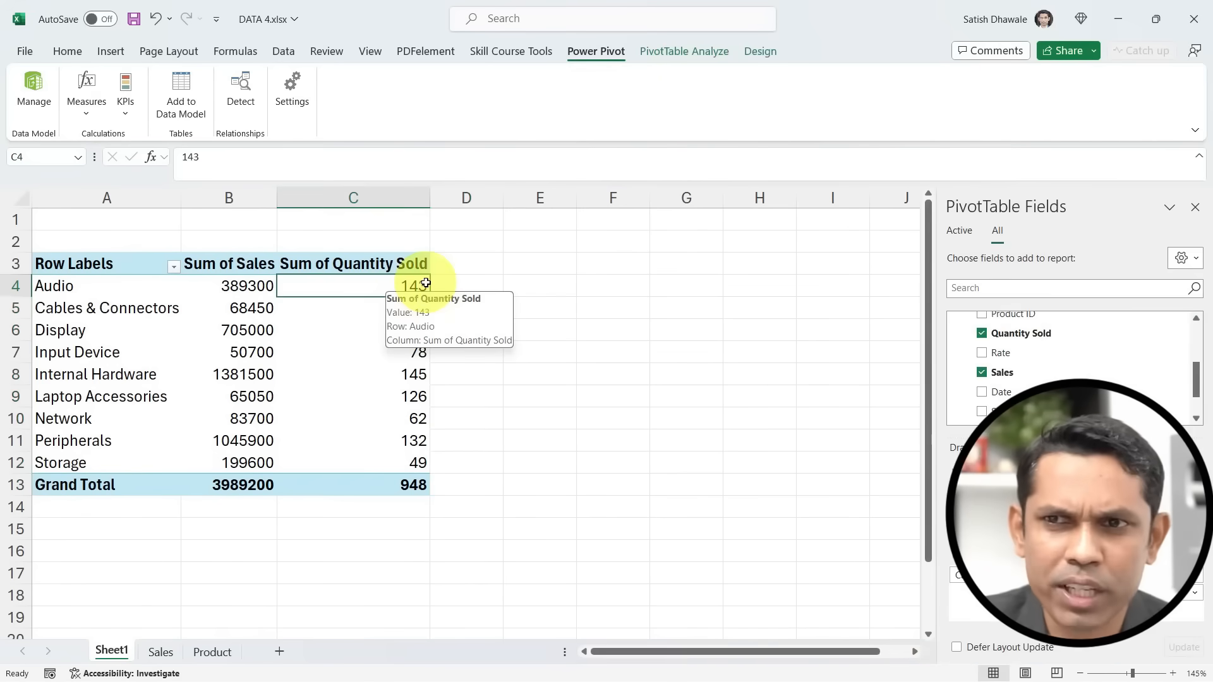
pyautogui.click(237, 287)
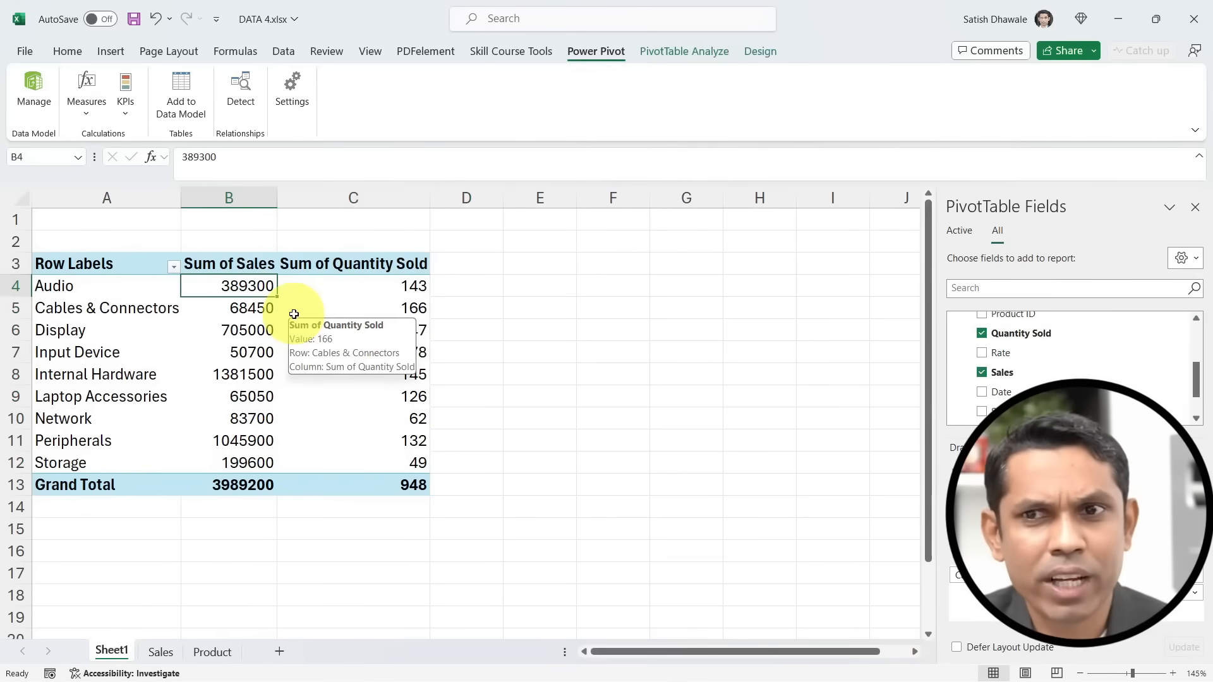
pyautogui.click(408, 288)
pyautogui.click(455, 292)
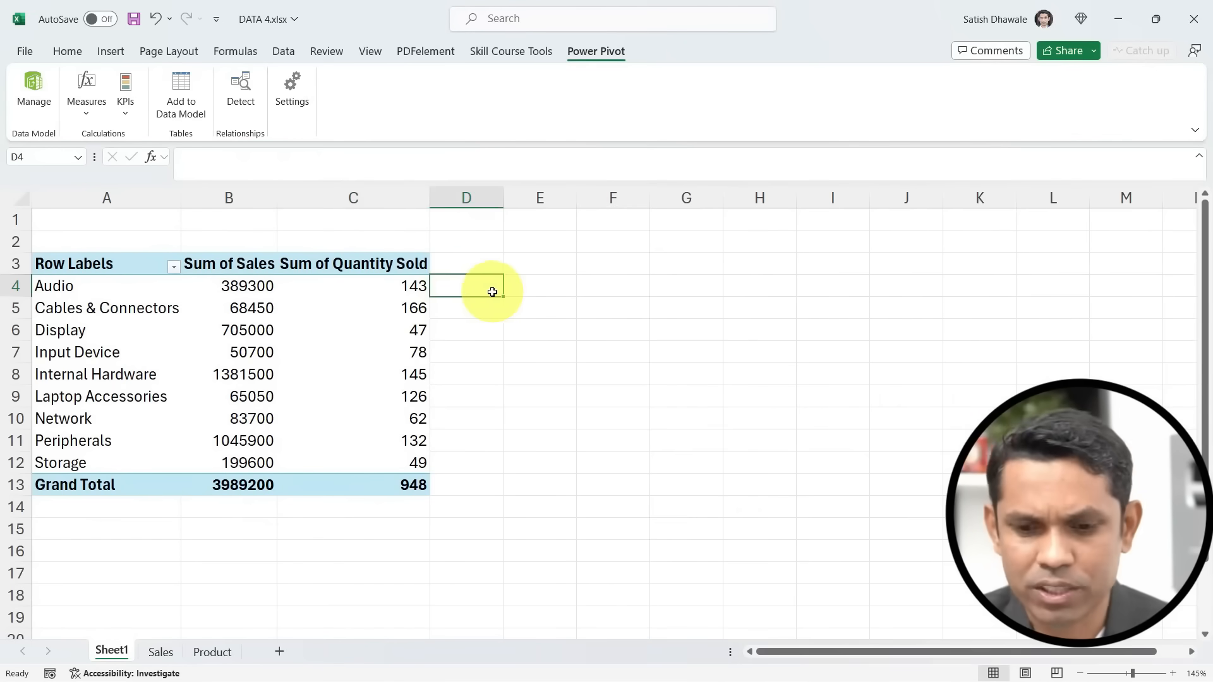
pyautogui.write('=')
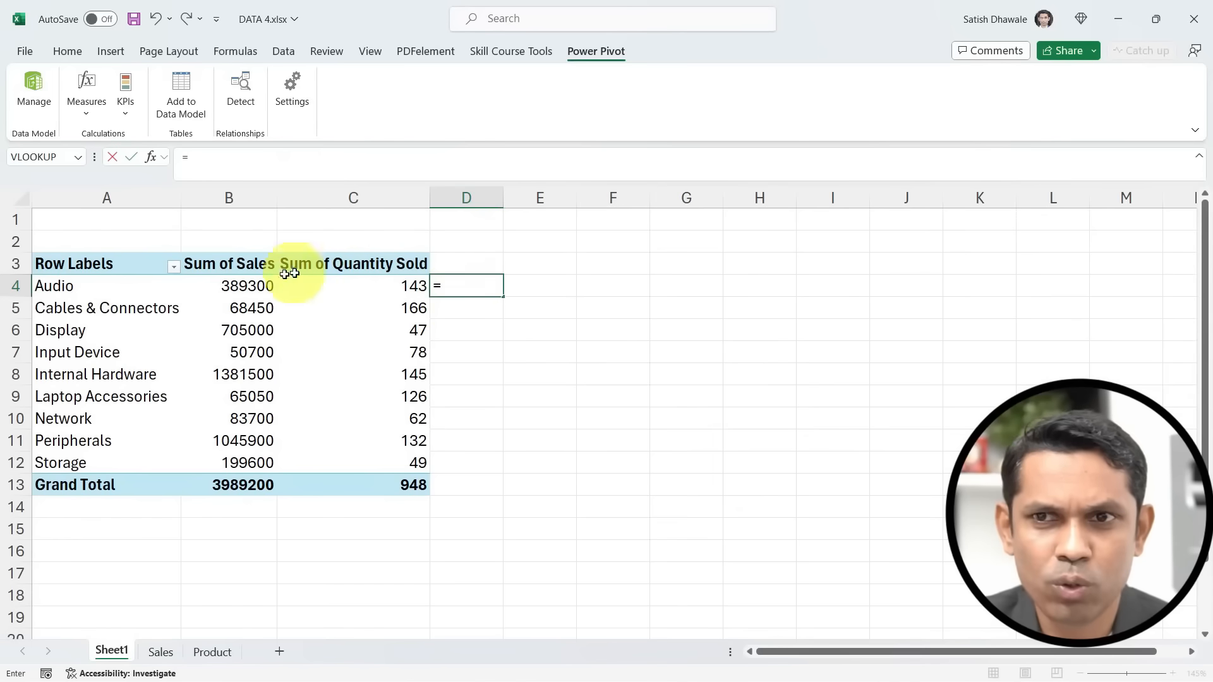
pyautogui.click(242, 286)
pyautogui.write('/')
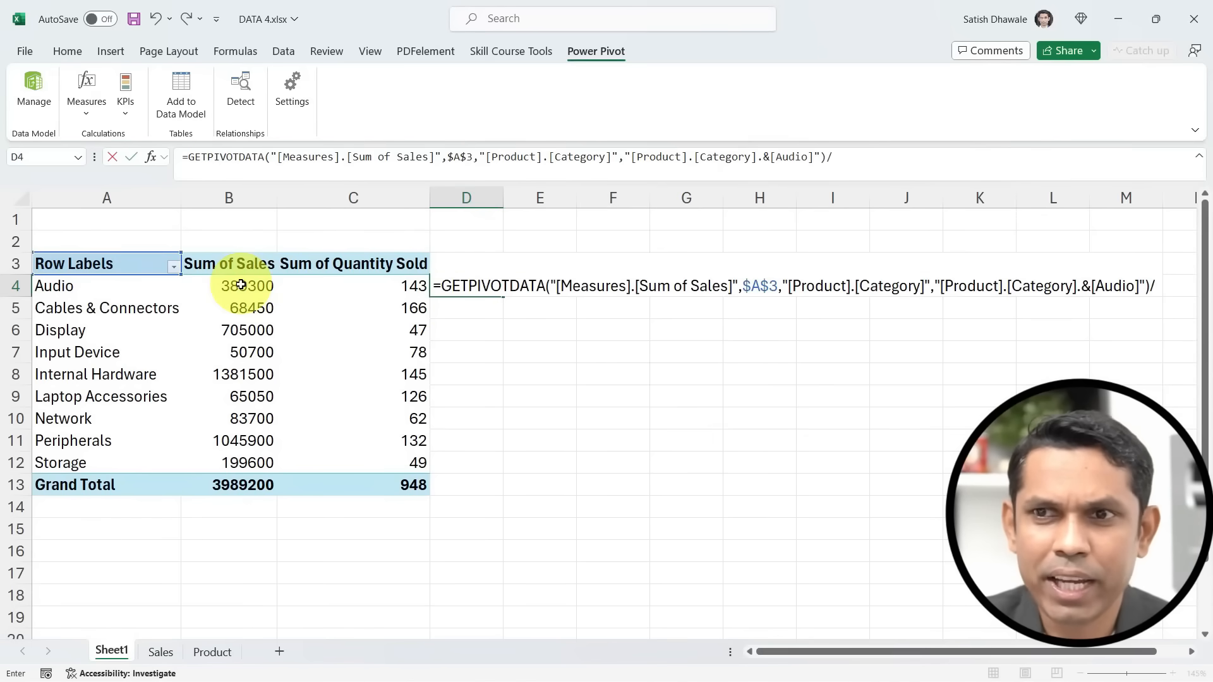
pyautogui.click(382, 285)
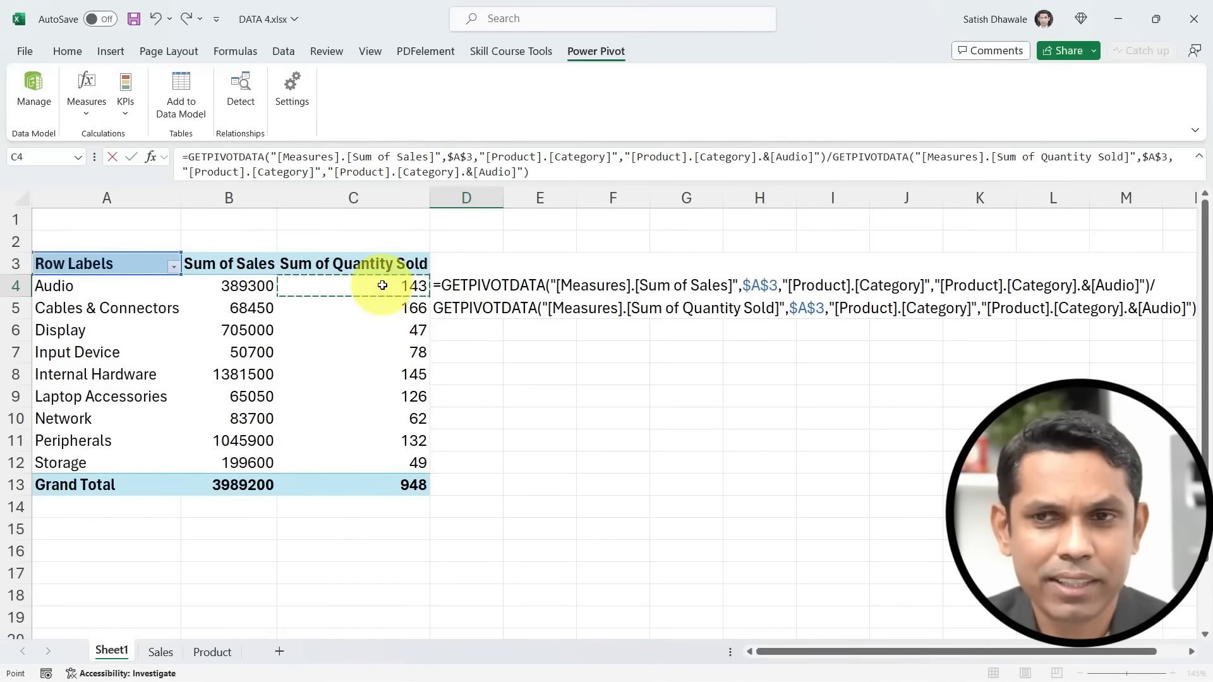
pyautogui.press('Escape')
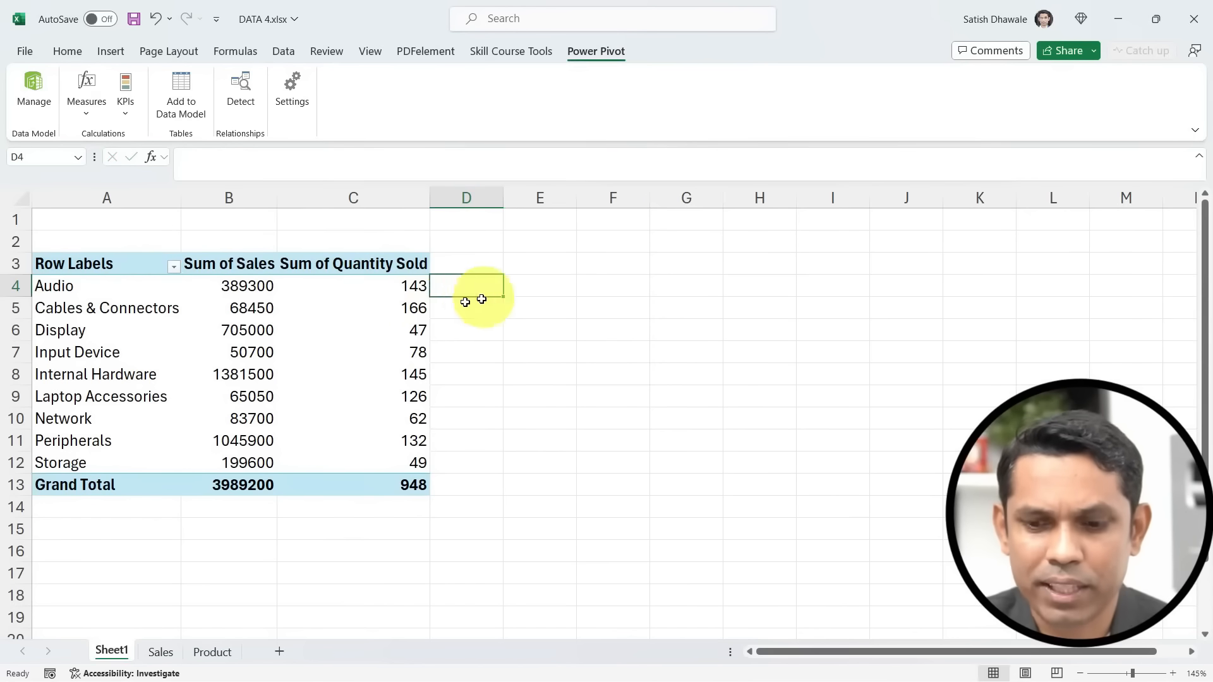
# Divide Audio's Sum of Sales by its Sum of Quantity Sold in D4, and fill the formula down to D12.
pyautogui.click(241, 282)
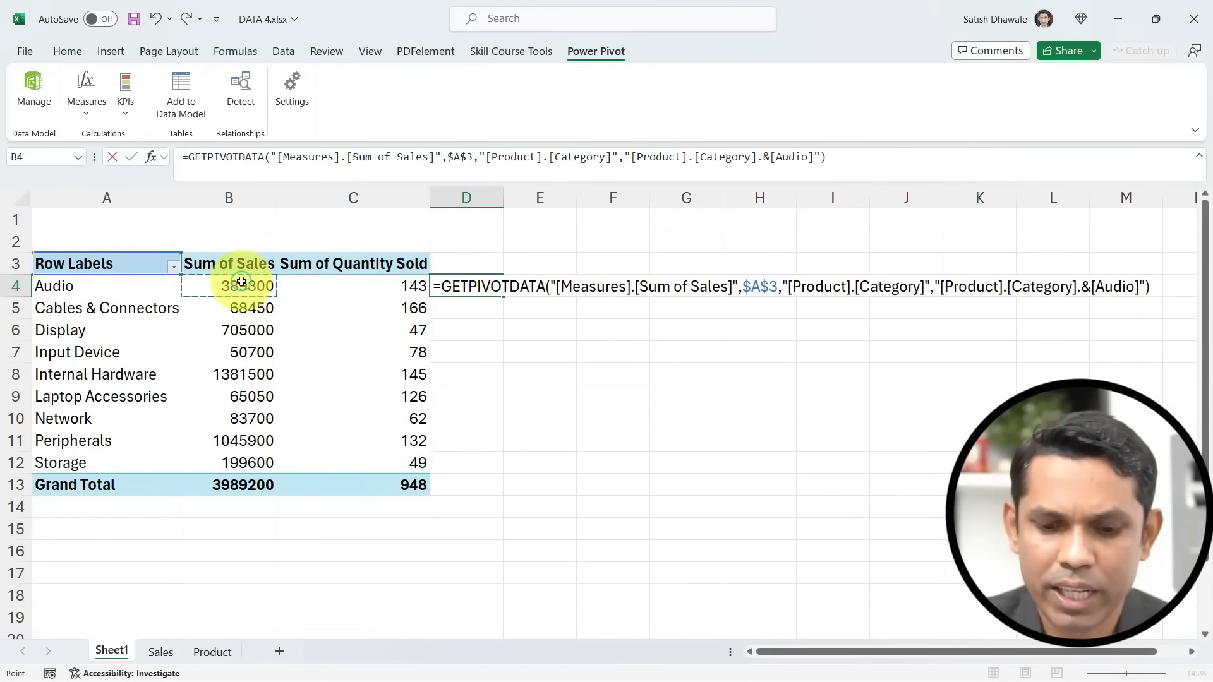
pyautogui.write('/')
pyautogui.click(408, 286)
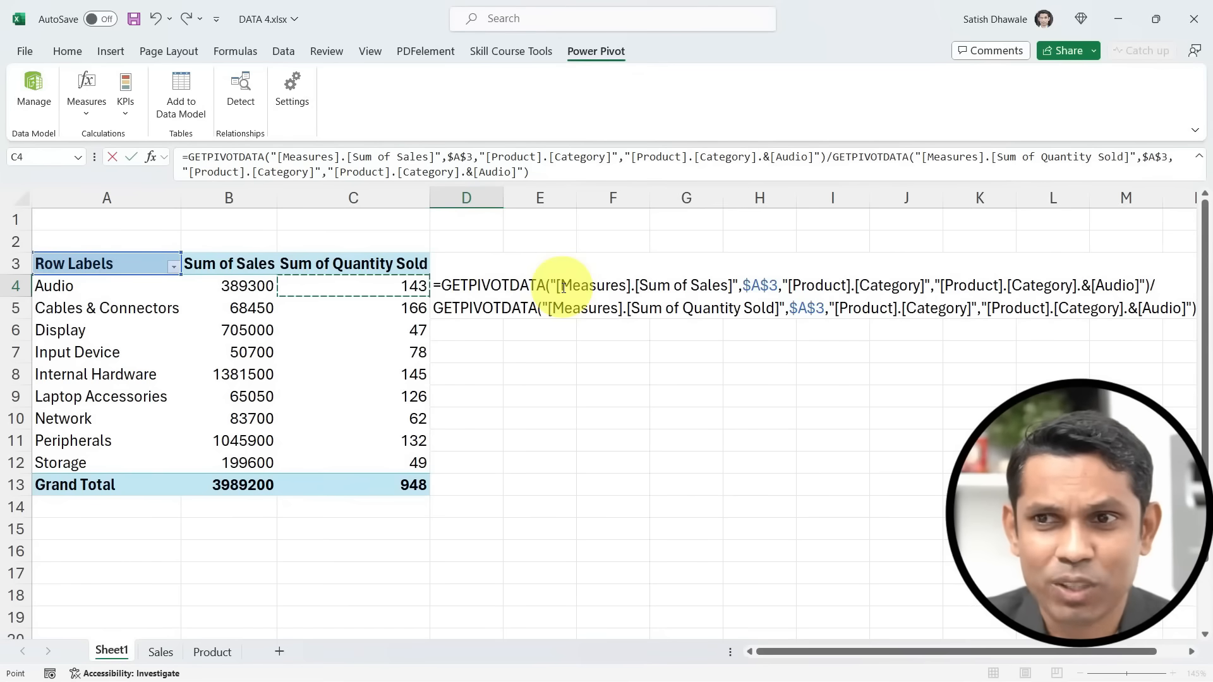
pyautogui.press('Return')
pyautogui.click(487, 286)
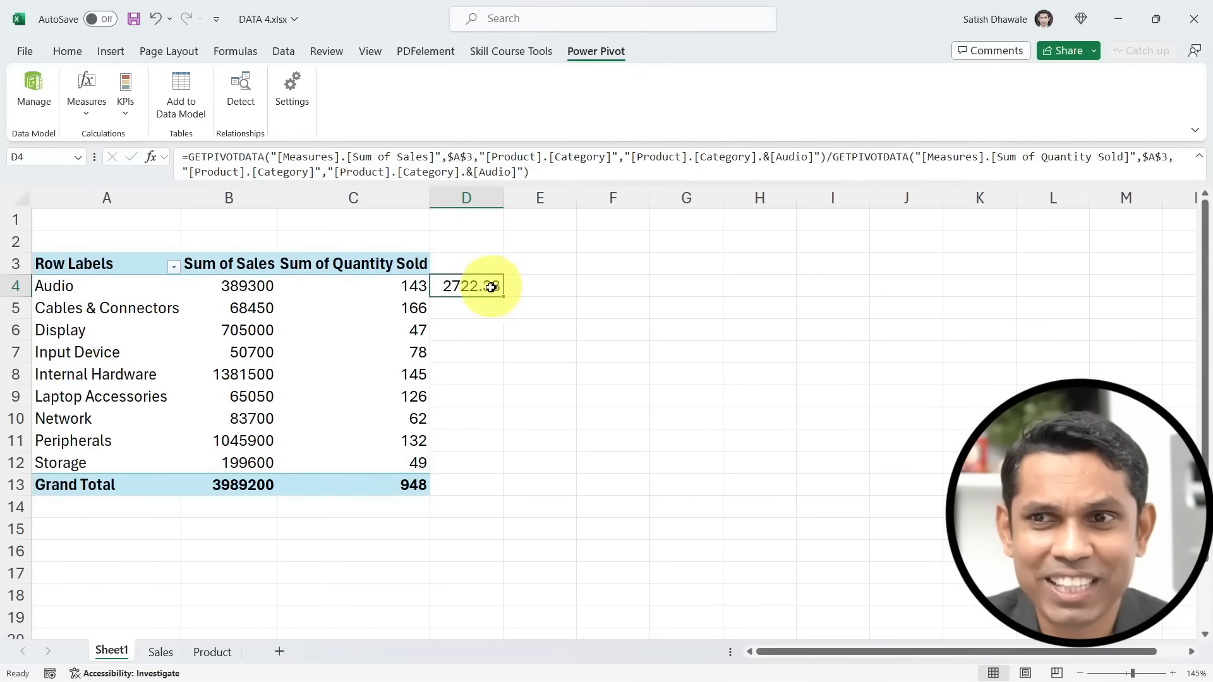
pyautogui.moveTo(503, 302); pyautogui.dragTo(500, 467)
# Clear the division formulas from D4:D12 beside the PivotTable.
pyautogui.moveTo(258, 285); pyautogui.dragTo(341, 464)
pyautogui.moveTo(466, 284); pyautogui.dragTo(466, 466)
pyautogui.click(469, 306)
pyautogui.moveTo(473, 291); pyautogui.dragTo(474, 460)
pyautogui.press('Delete')
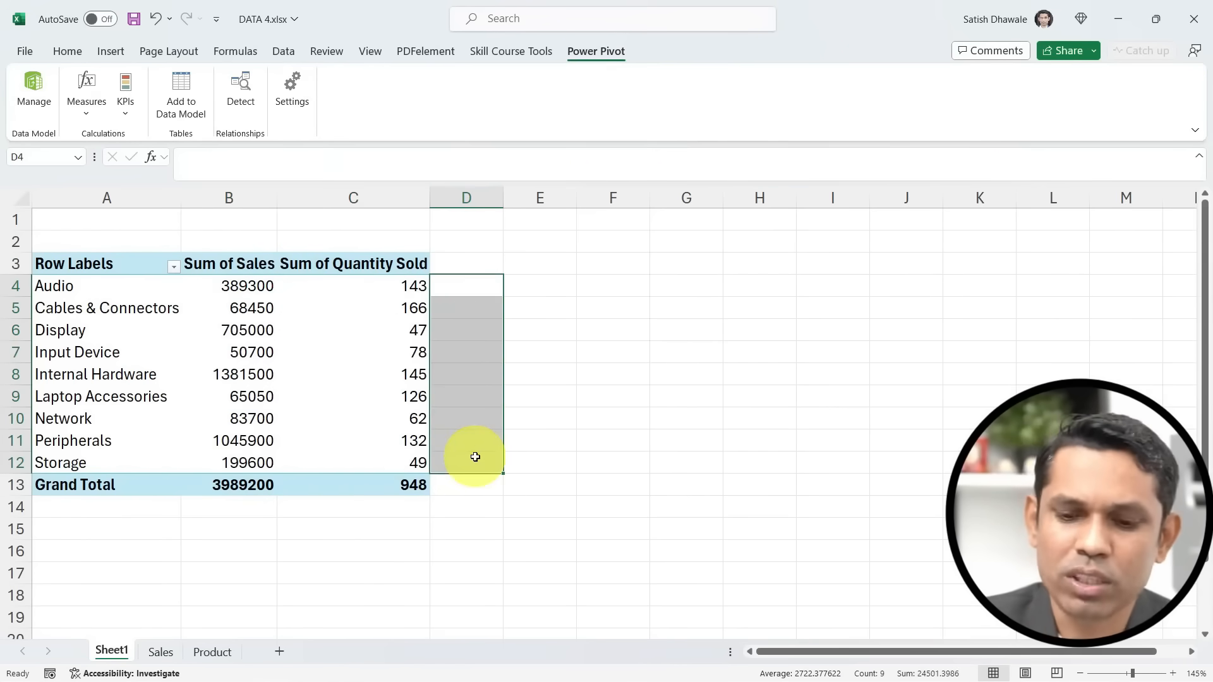
pyautogui.click(468, 283)
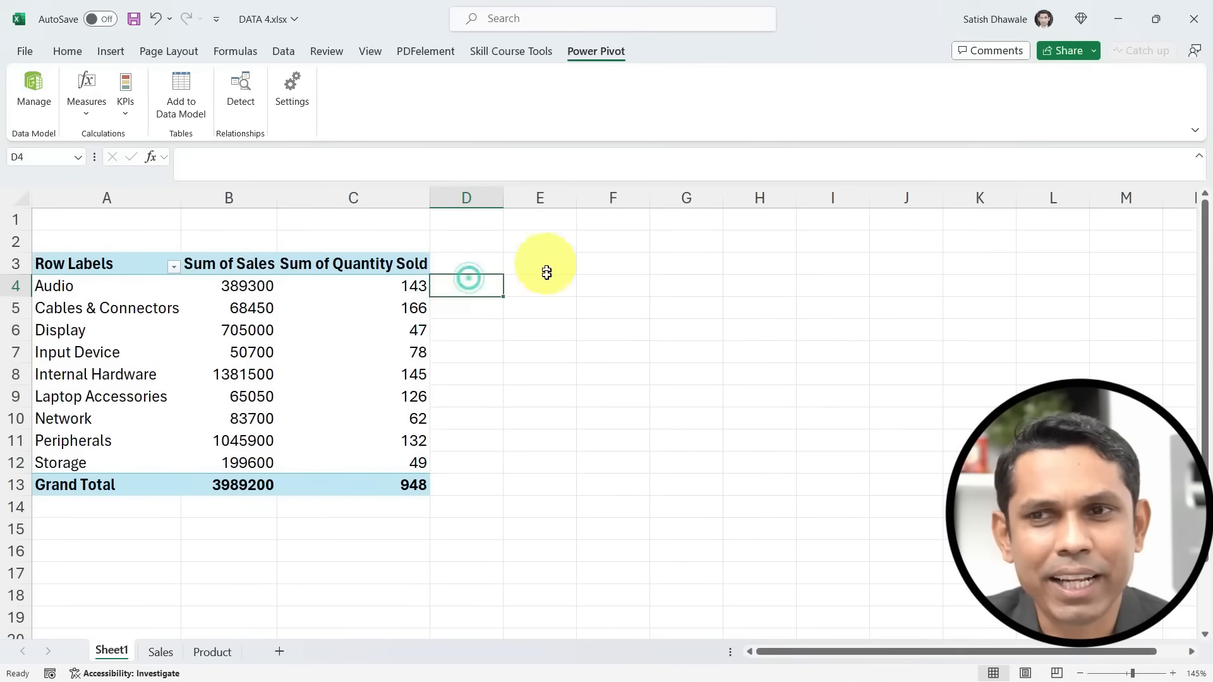
pyautogui.click(400, 281)
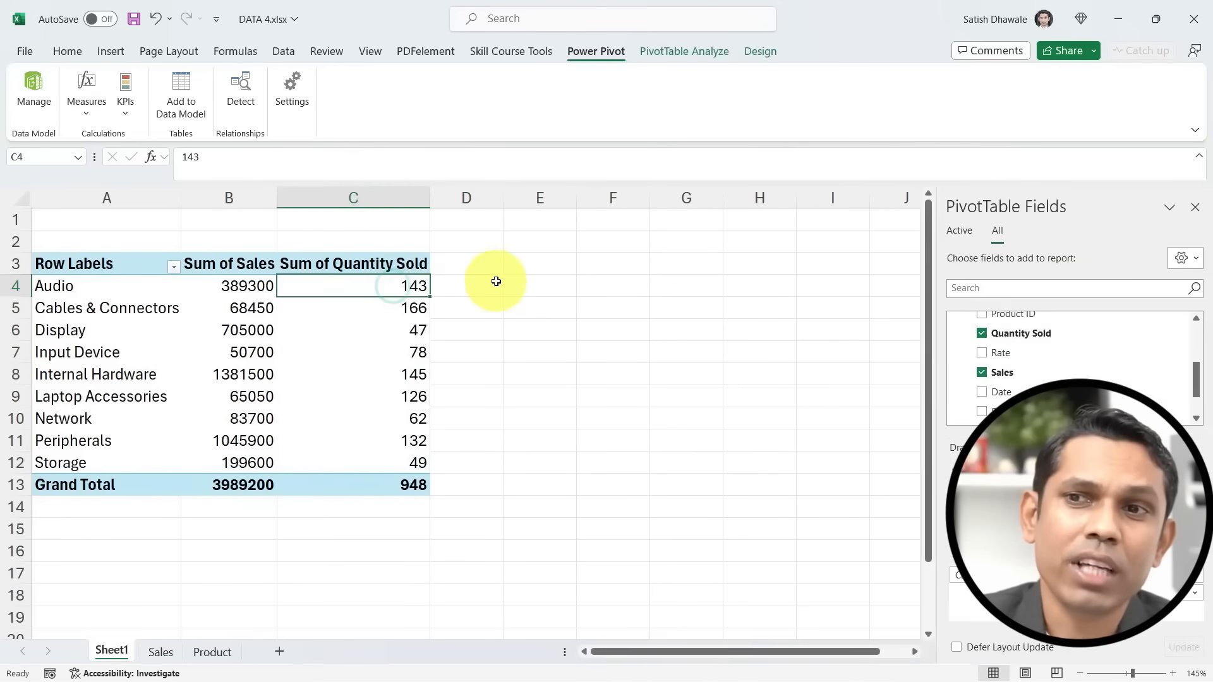
pyautogui.click(486, 282)
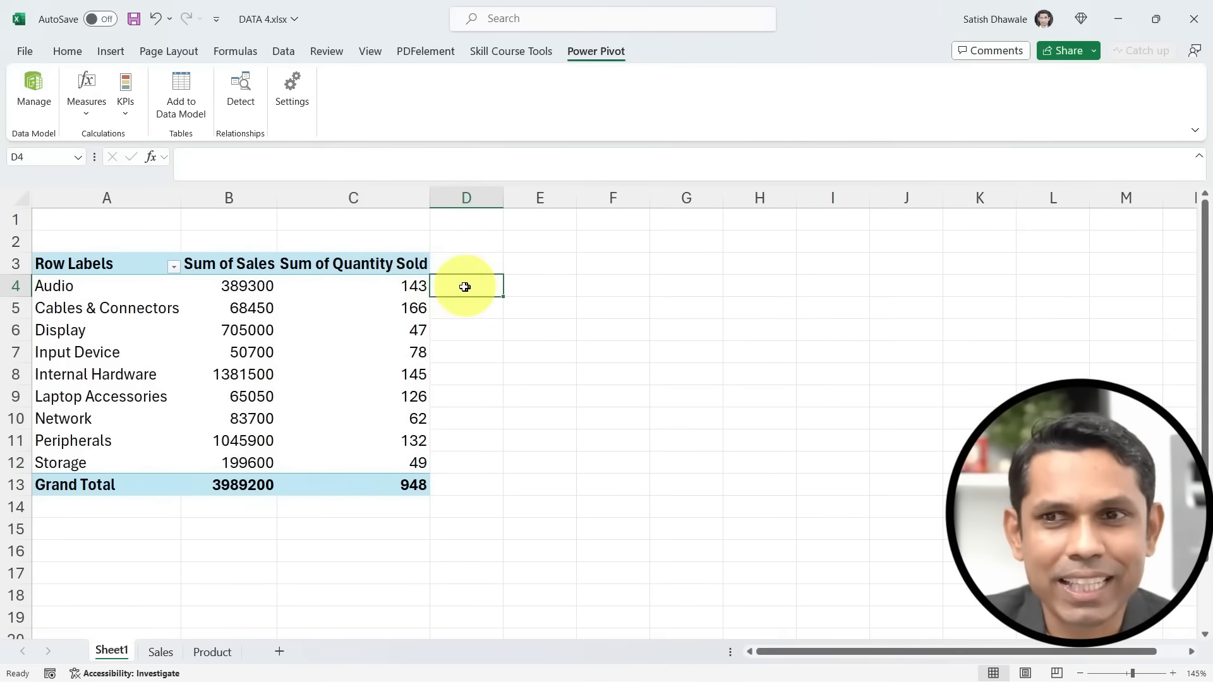
pyautogui.click(410, 283)
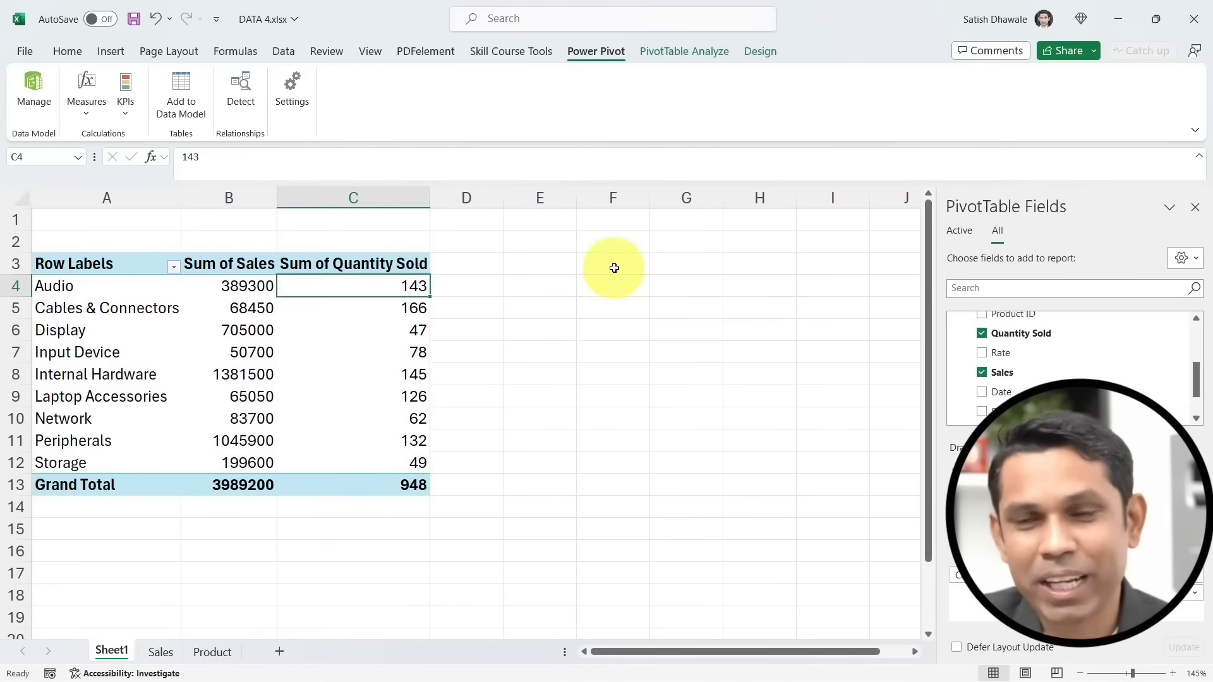
pyautogui.scroll(2, 1112, 376)
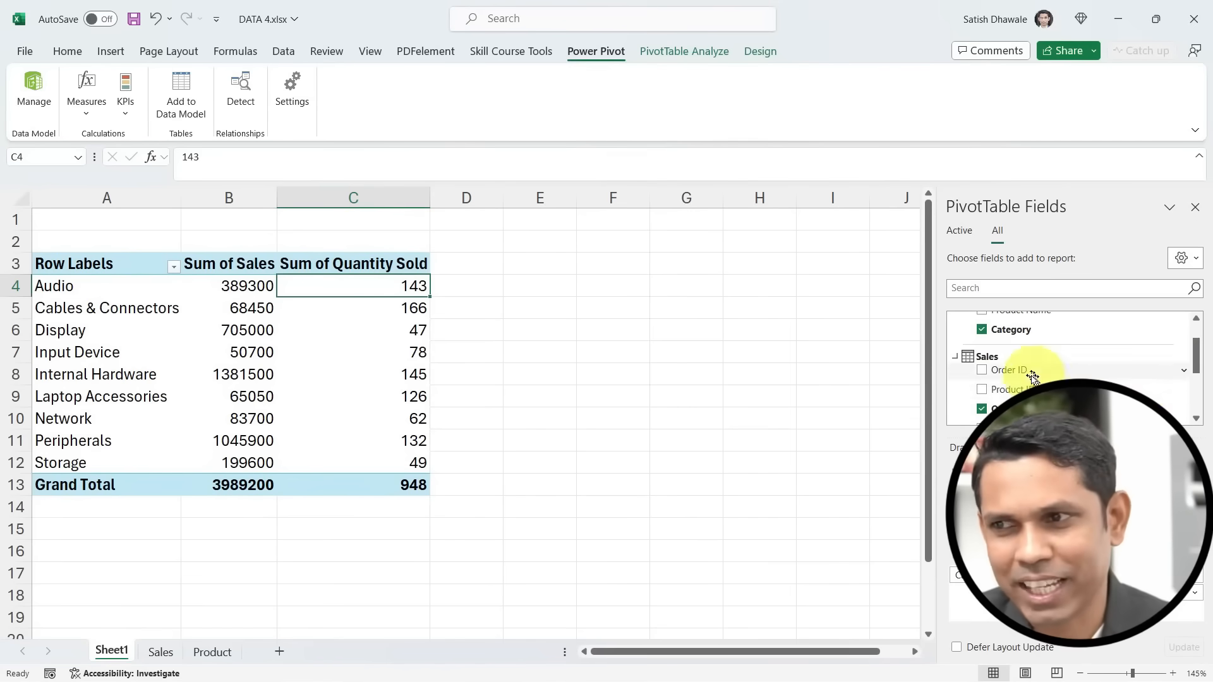
pyautogui.click(1001, 357)
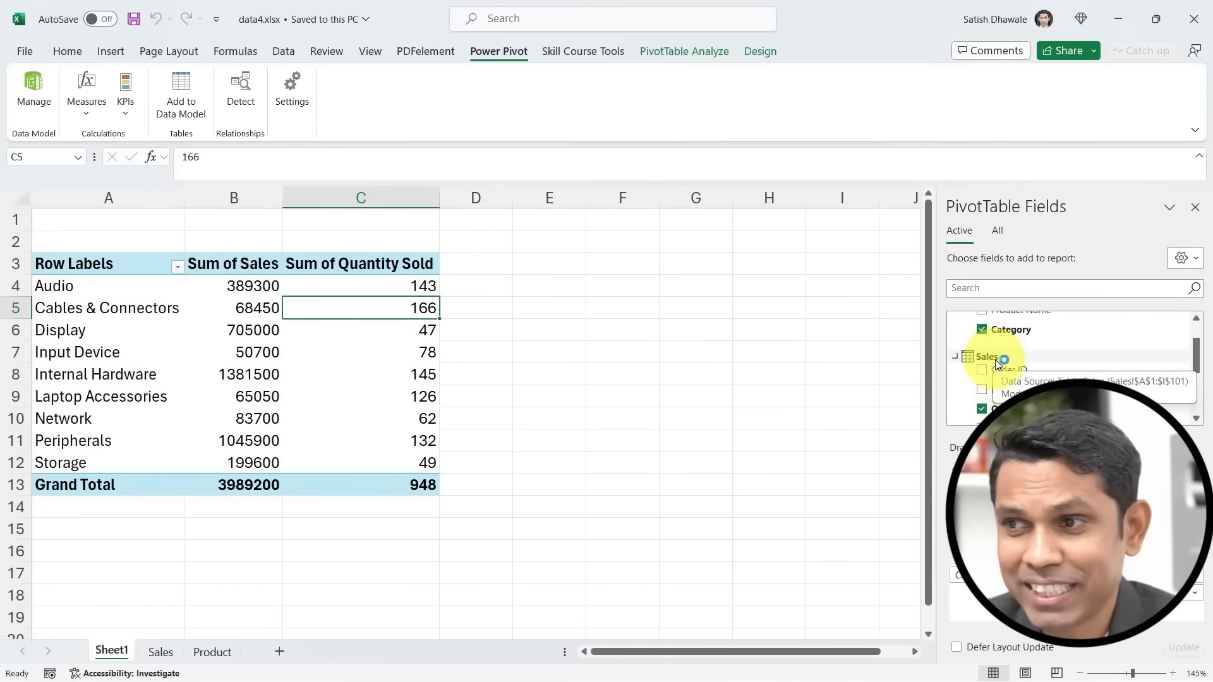
pyautogui.rightClick(1002, 358)
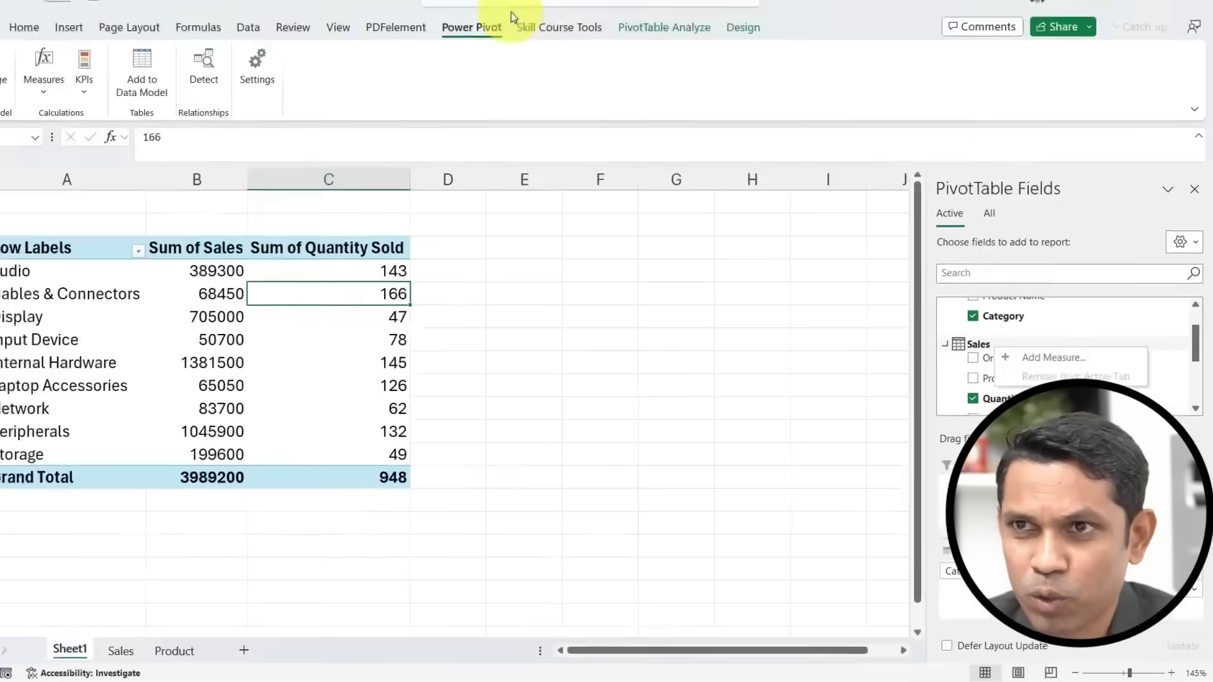
# Start a new Power Pivot measure in the Sales table and name it Avg.
pyautogui.click(514, 52)
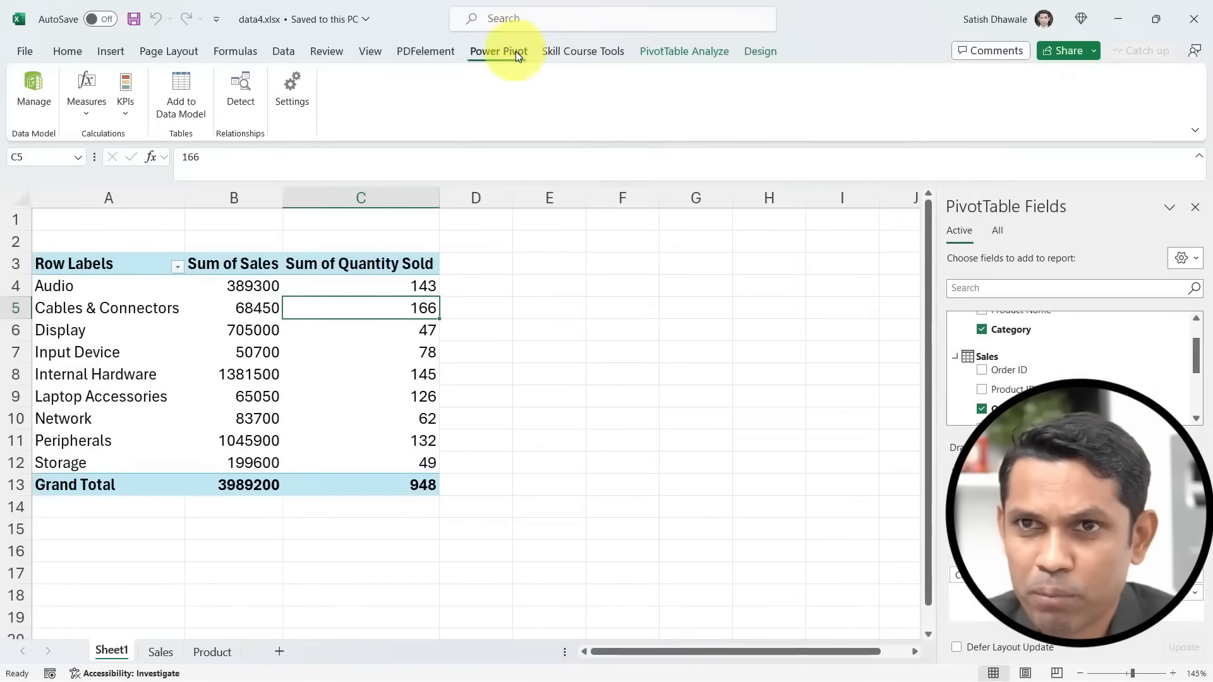
pyautogui.click(89, 115)
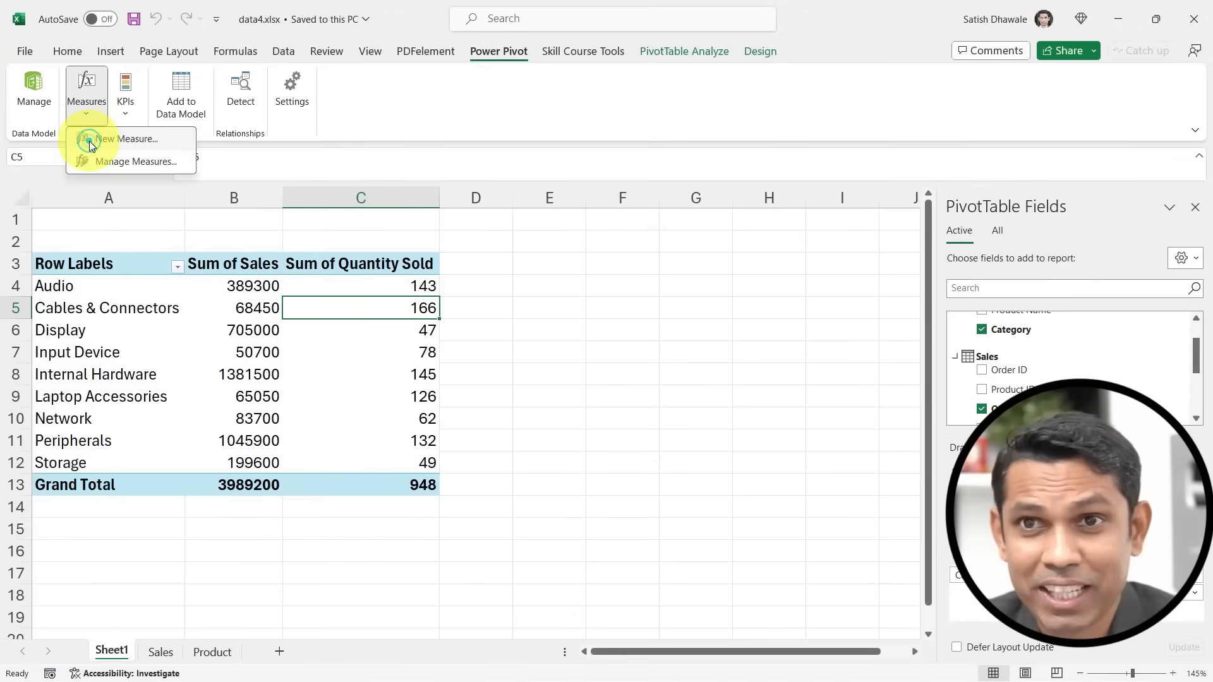
pyautogui.click(90, 144)
pyautogui.tripleClick(482, 236)
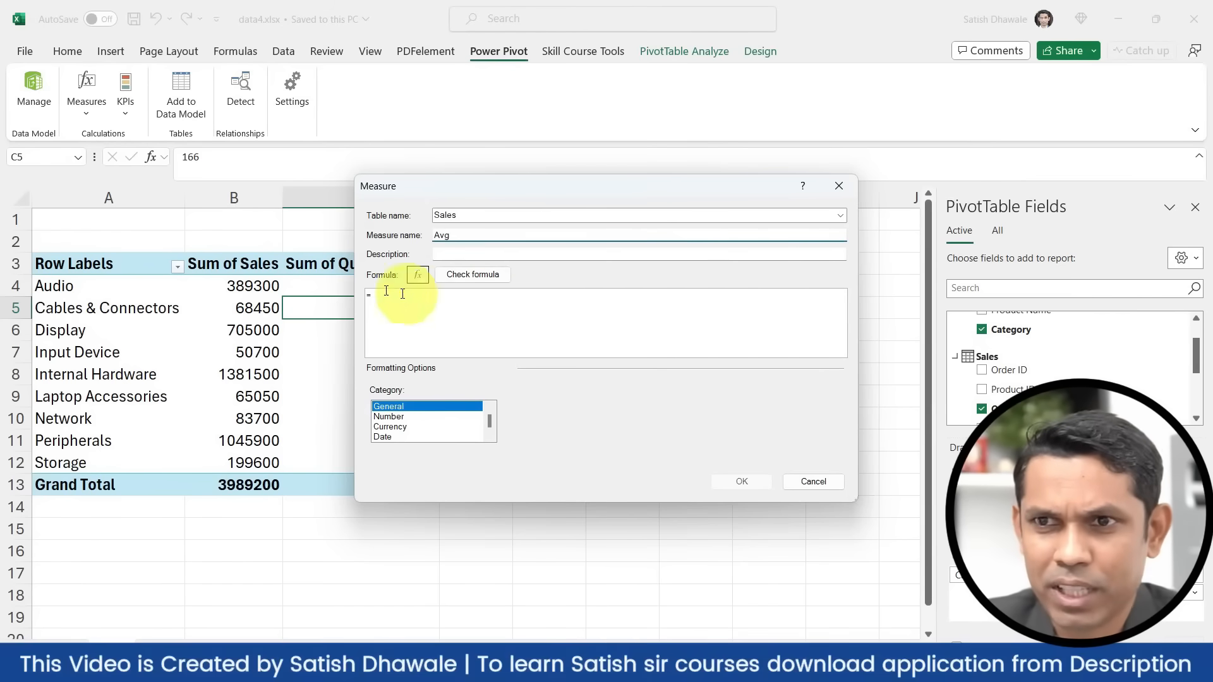
pyautogui.moveTo(417, 298); pyautogui.dragTo(324, 278)
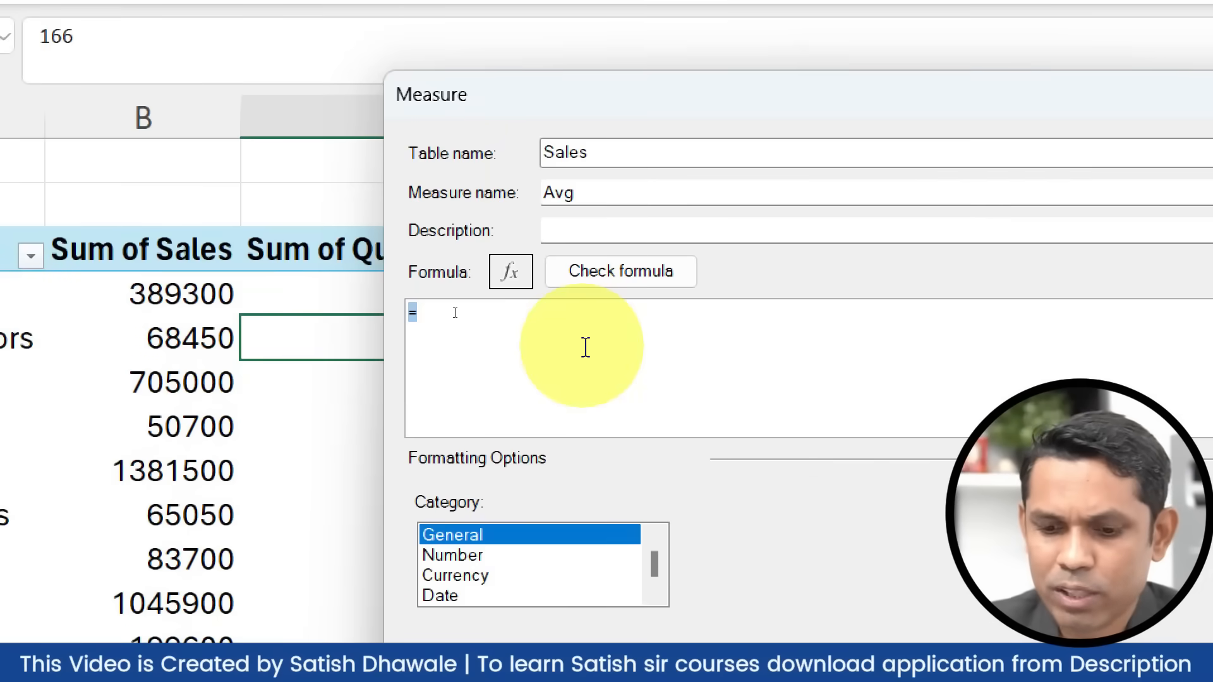
# Enter the Avg measure's formula as =[Sum of Sales]/[Sum of Quantity Sold].
pyautogui.write('sum')
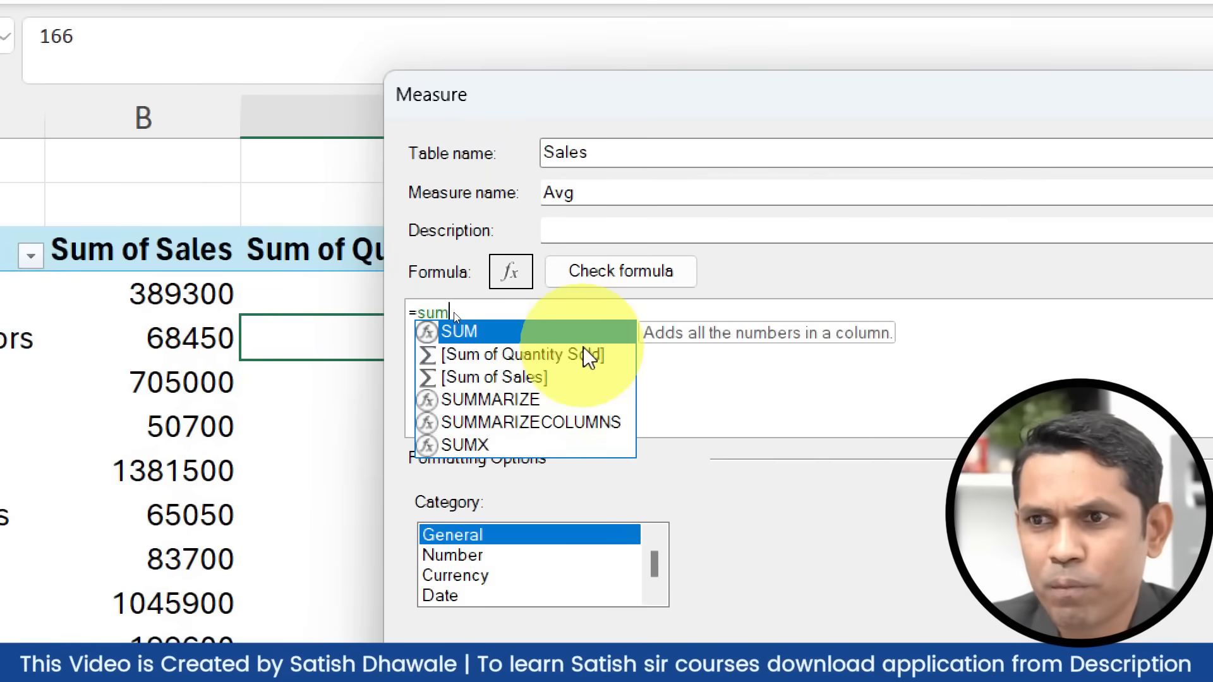
pyautogui.press('Down')
pyautogui.press('Down')
pyautogui.press('Tab')
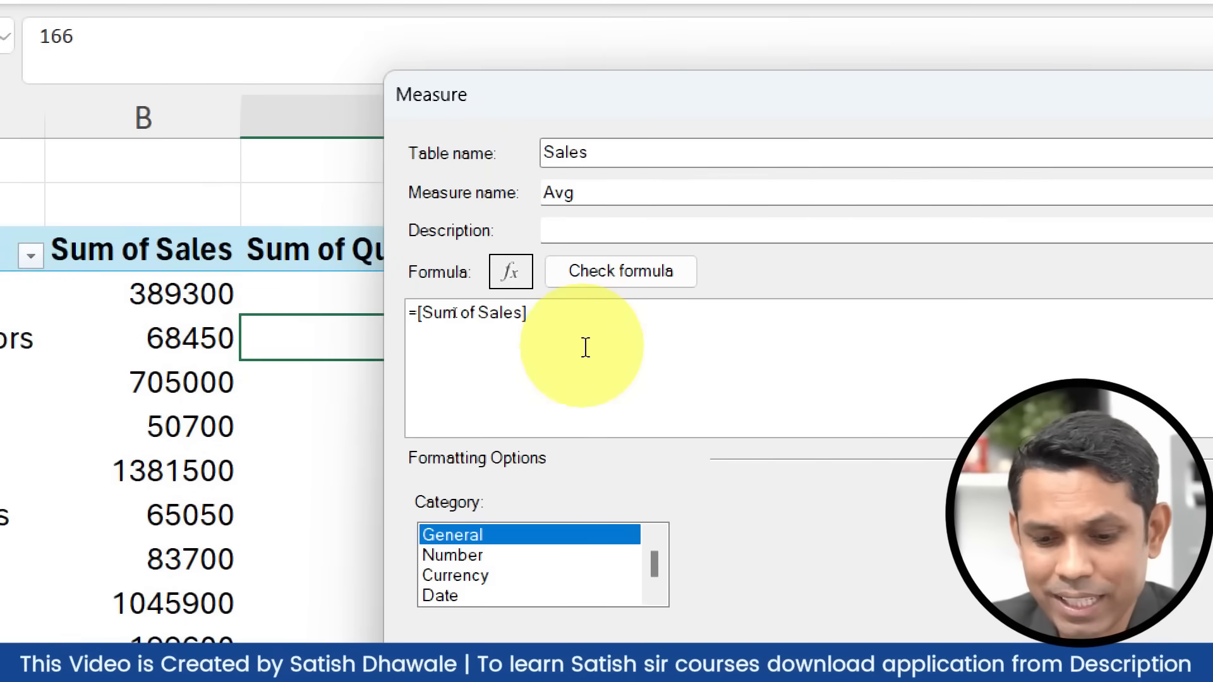
pyautogui.write('/sum')
pyautogui.press('Down')
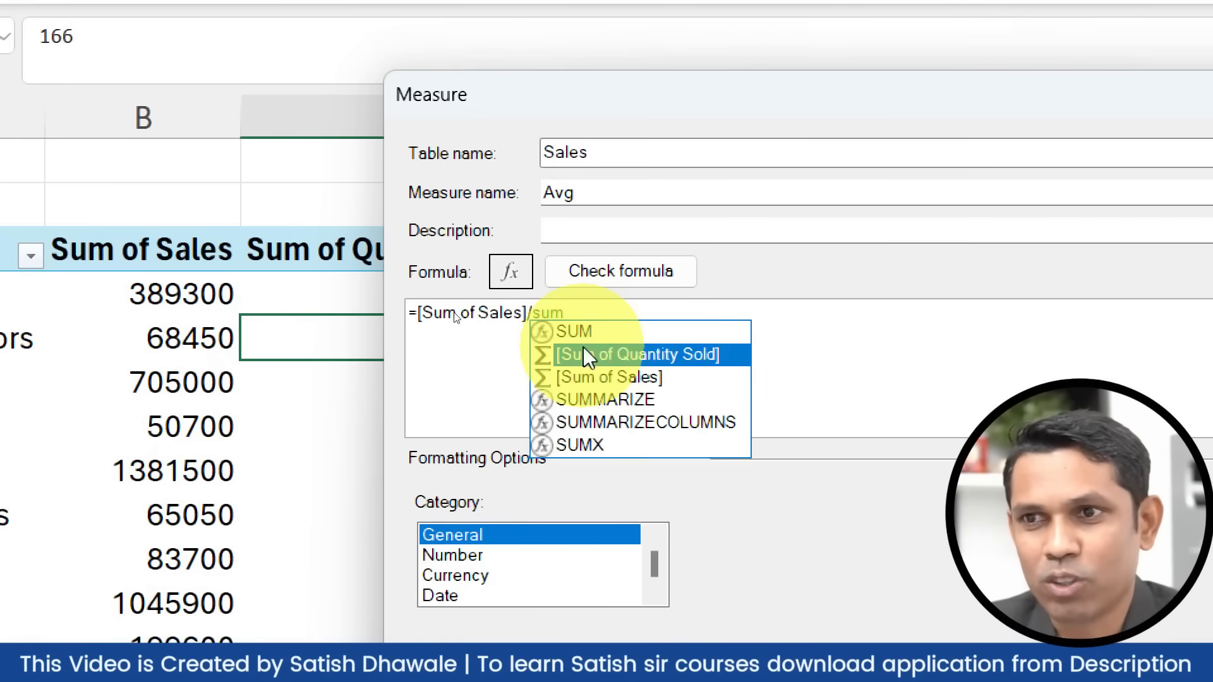
pyautogui.press('Tab')
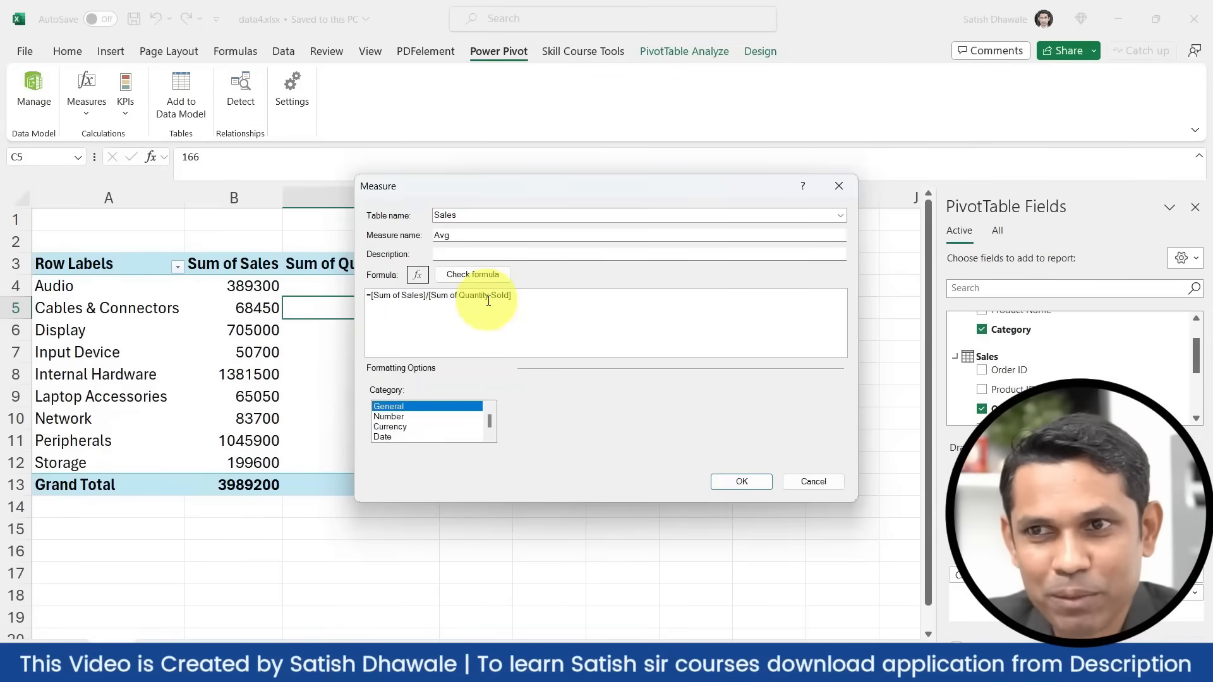
# Check the Avg measure's formula for errors and create the measure with the Number format category.
pyautogui.click(476, 275)
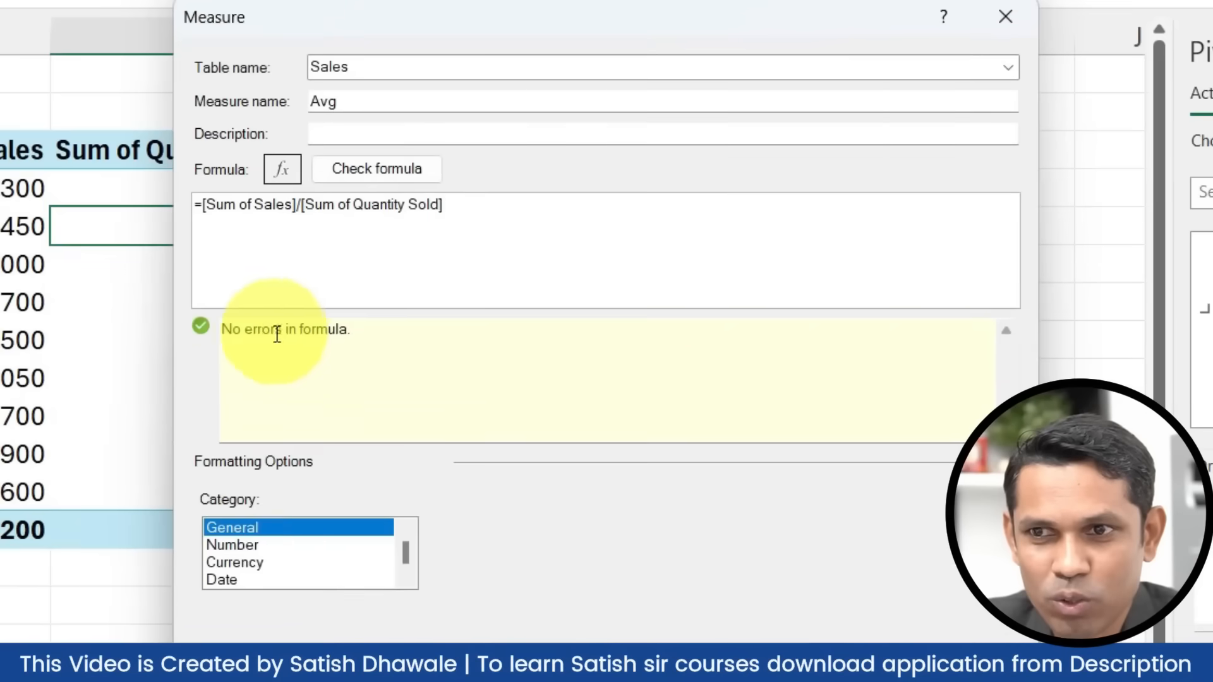
pyautogui.click(253, 546)
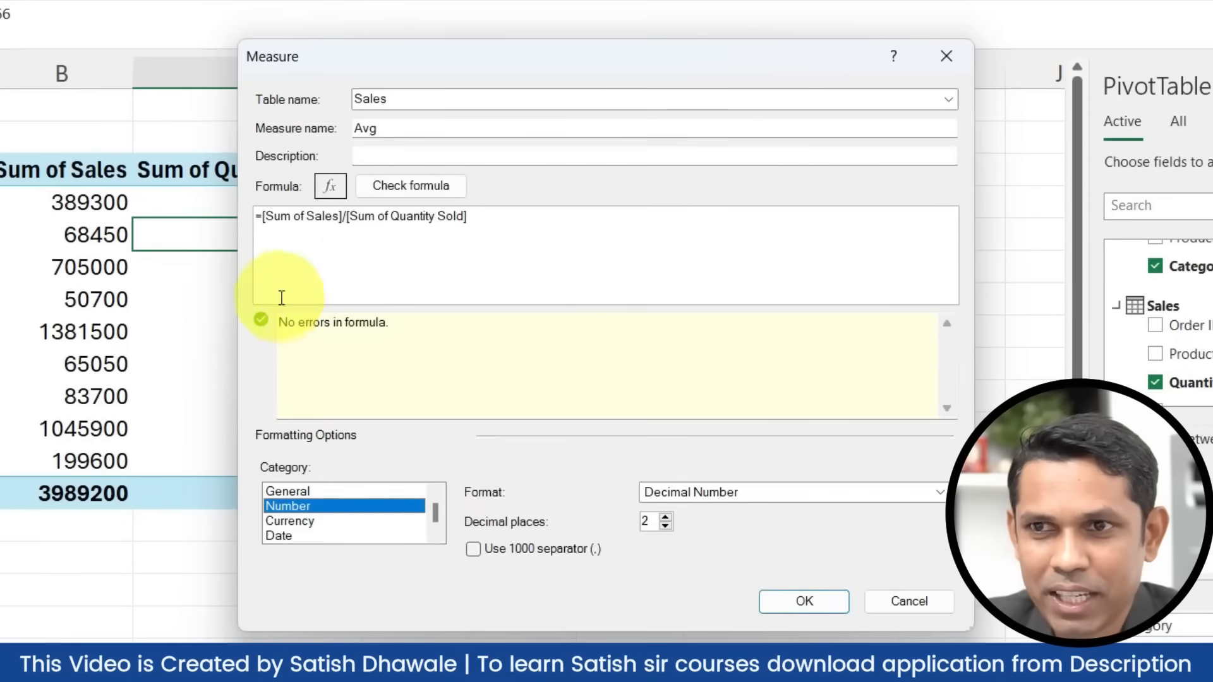
pyautogui.click(801, 603)
# Remove Sum of Sales and Sum of Quantity Sold from the PivotTable's values, keeping only Avg.
pyautogui.moveTo(434, 203); pyautogui.dragTo(424, 464)
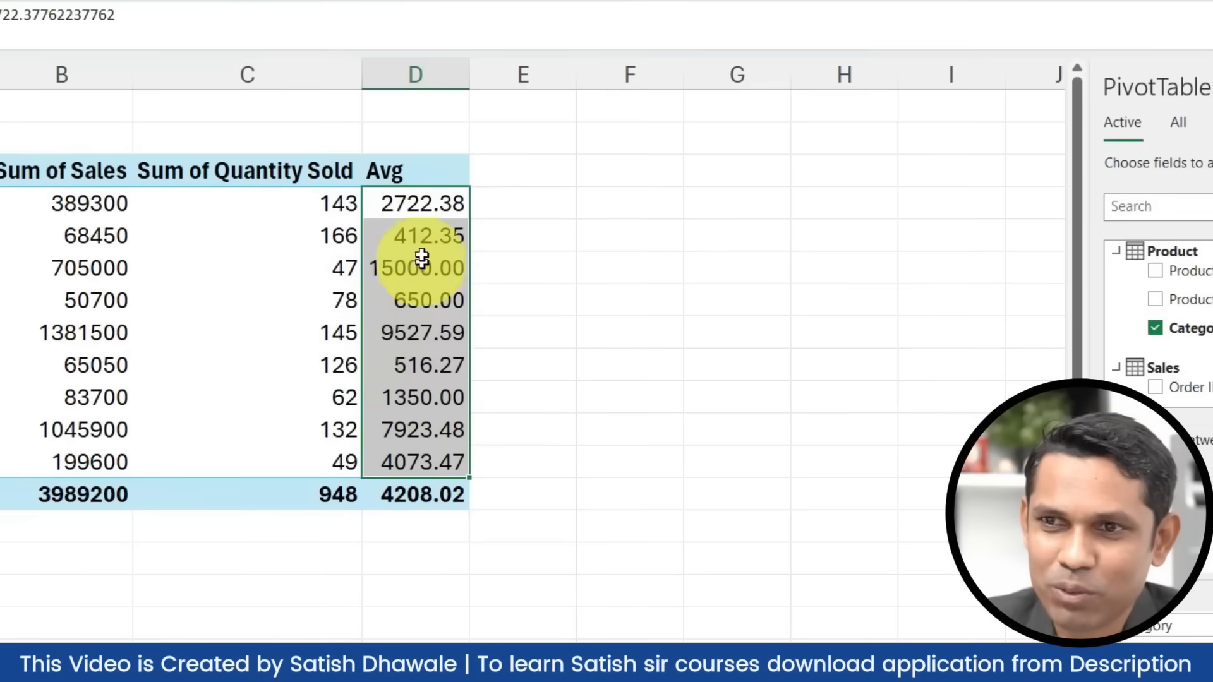
pyautogui.click(412, 421)
pyautogui.moveTo(85, 169); pyautogui.dragTo(261, 462)
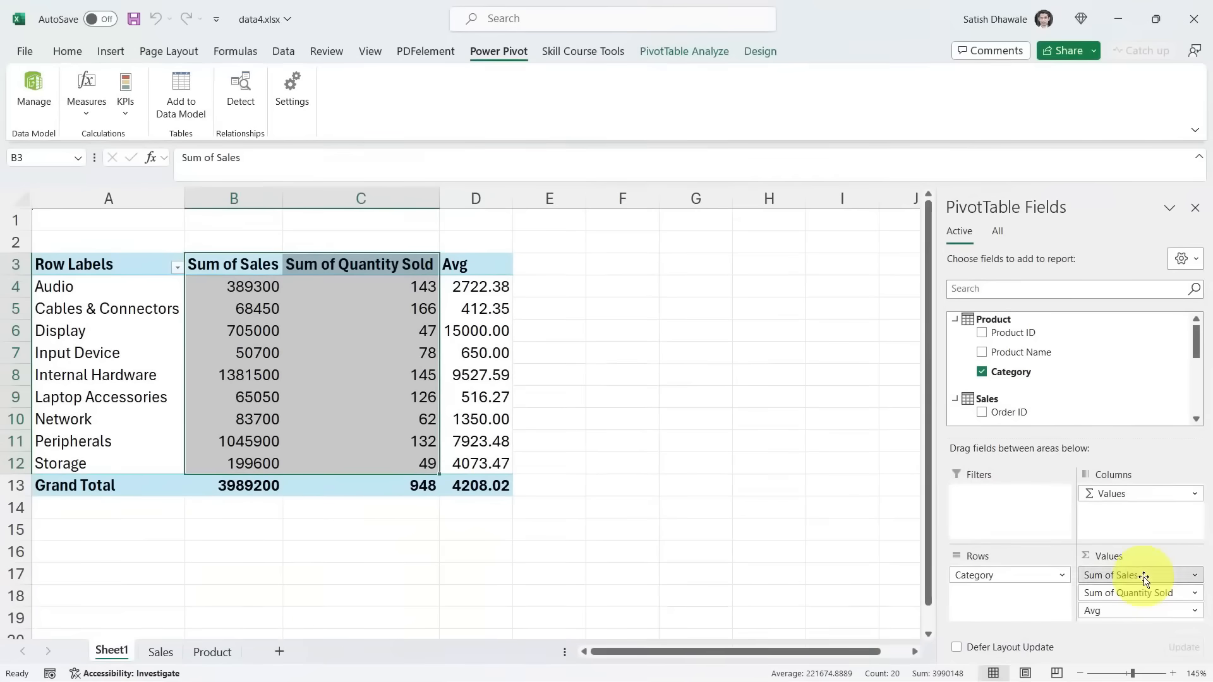
pyautogui.moveTo(1169, 587); pyautogui.dragTo(1138, 360)
pyautogui.moveTo(1116, 575); pyautogui.dragTo(807, 341)
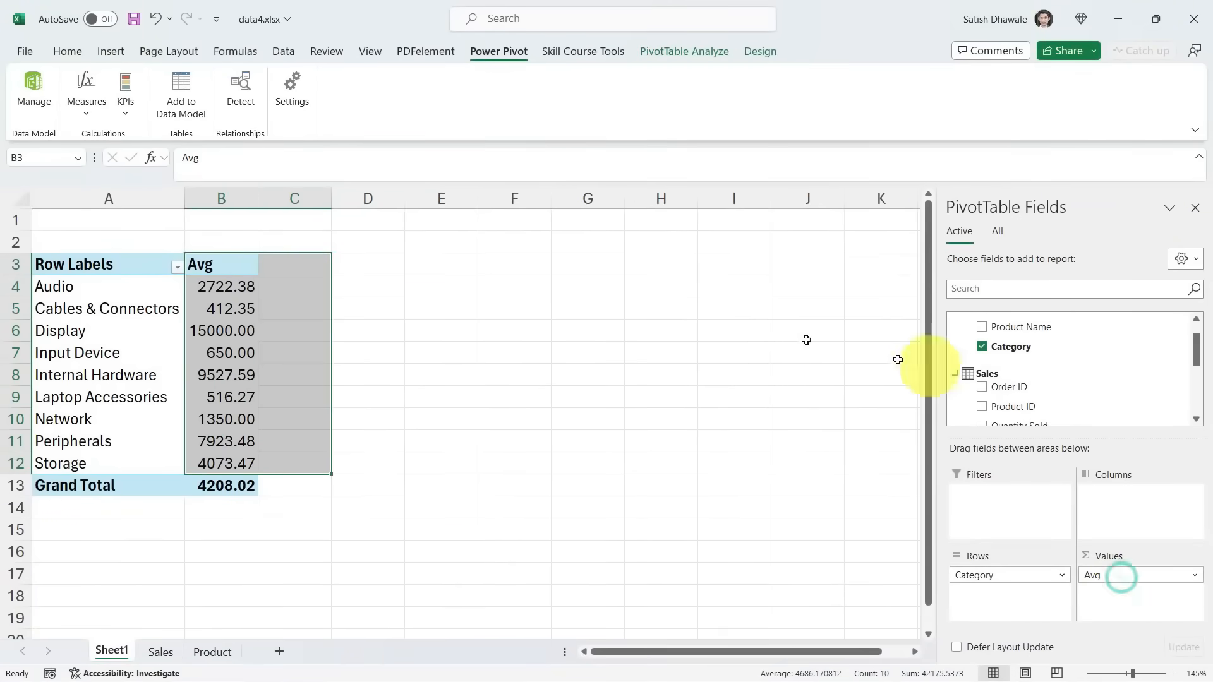
# Examine the Avg value of each category and the Sales table's fields in the field list.
pyautogui.moveTo(234, 286); pyautogui.dragTo(74, 466)
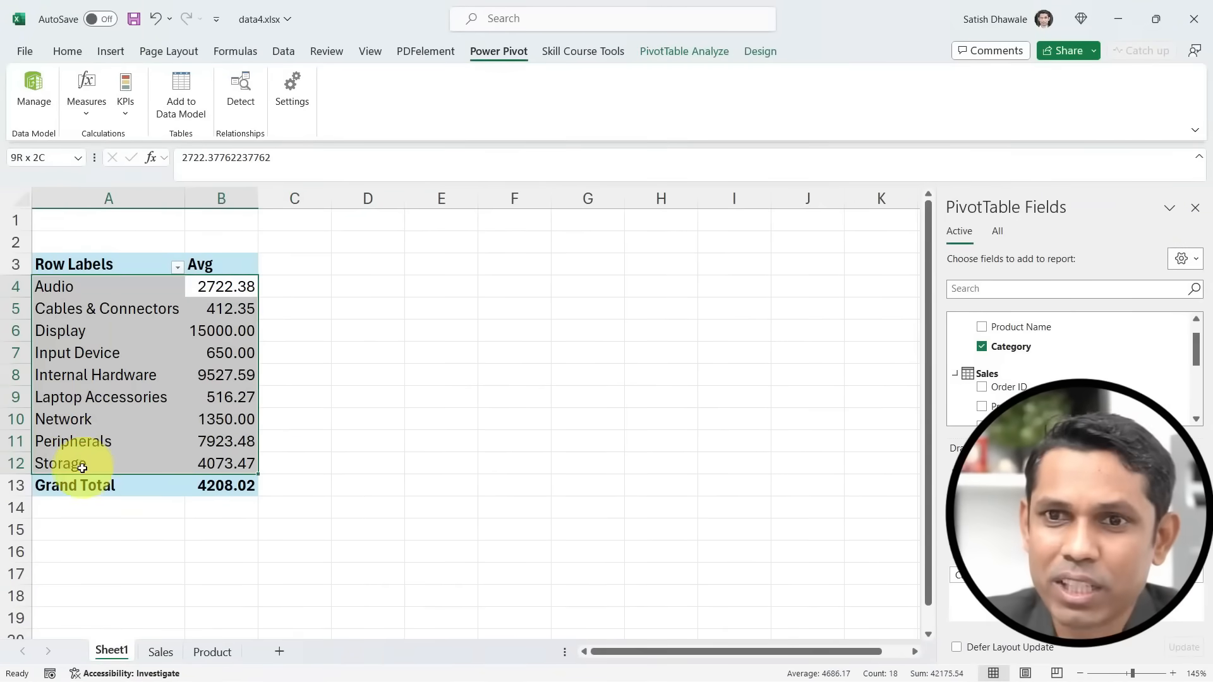
pyautogui.click(77, 420)
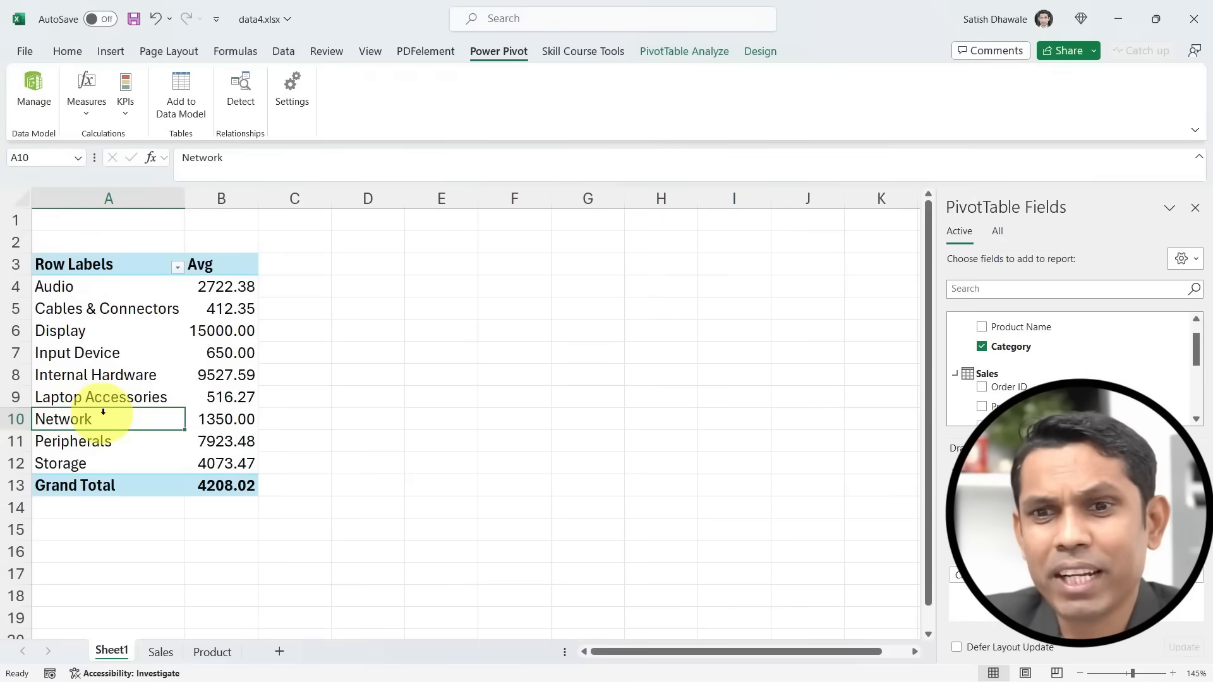
pyautogui.click(168, 656)
pyautogui.click(212, 655)
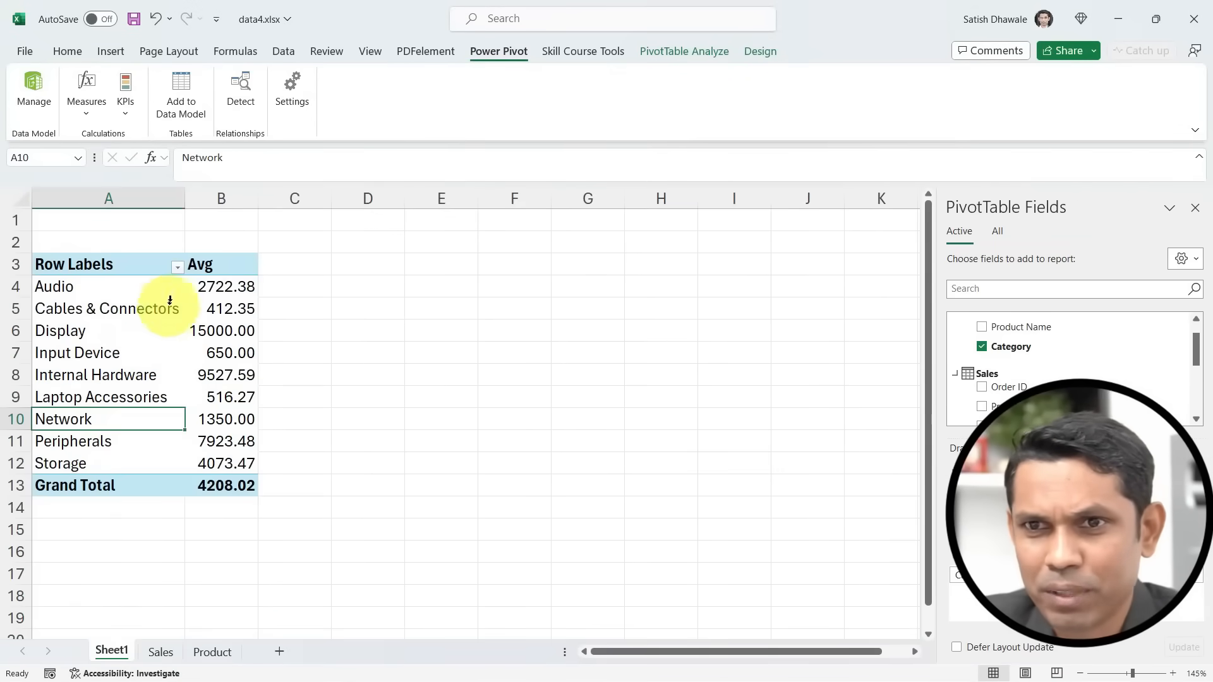
pyautogui.moveTo(217, 293); pyautogui.dragTo(218, 464)
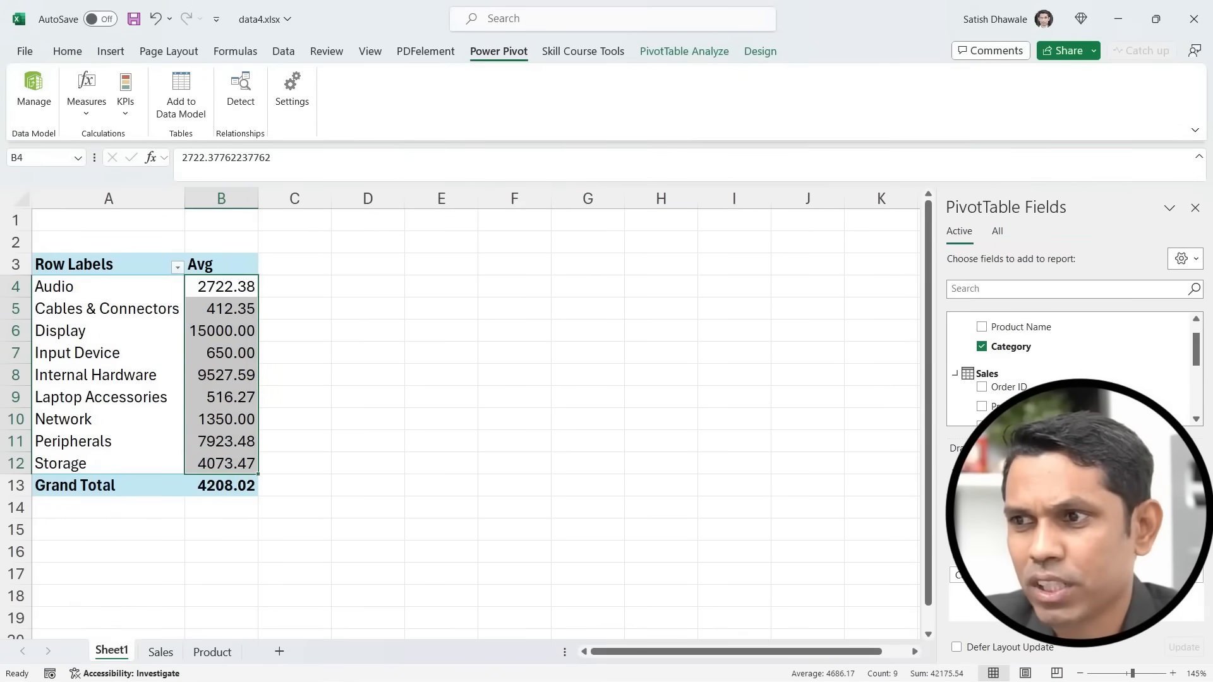
pyautogui.scroll(-5, 1056, 374)
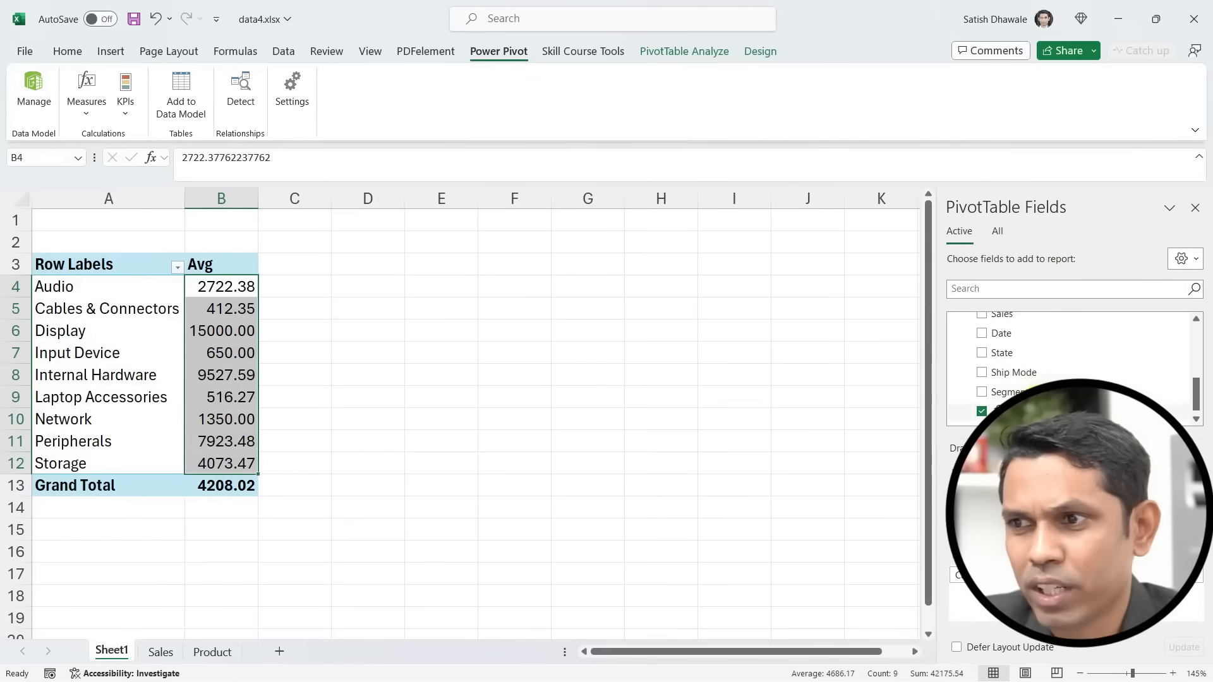